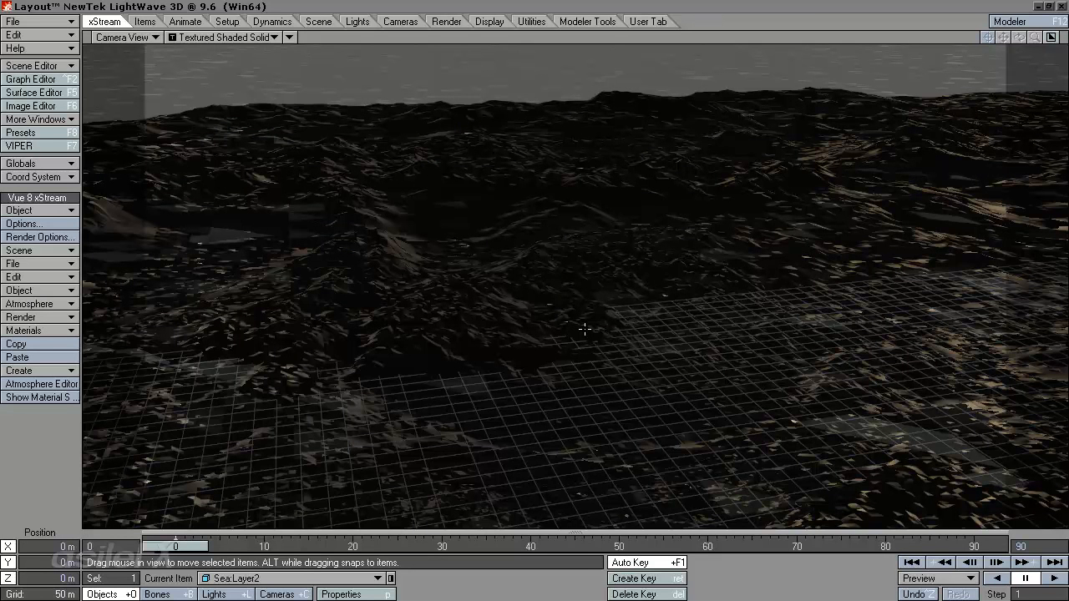
Select the Brown terrain in the camera view and open it for editing in Vue's Terrain Editor.
left_click(553, 289)
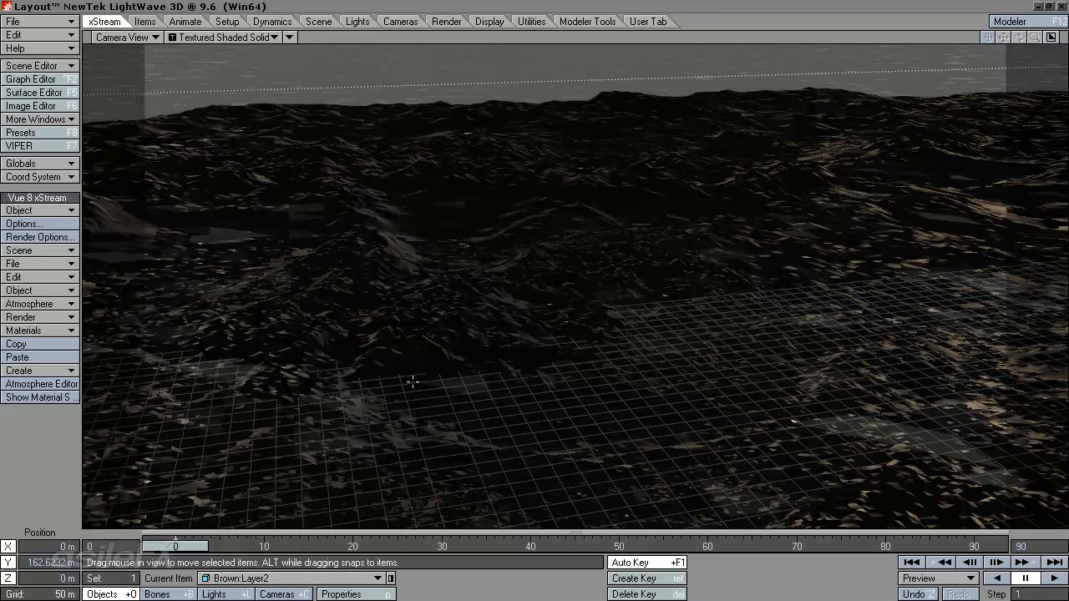
left_click(468, 235, "ctrl+shift")
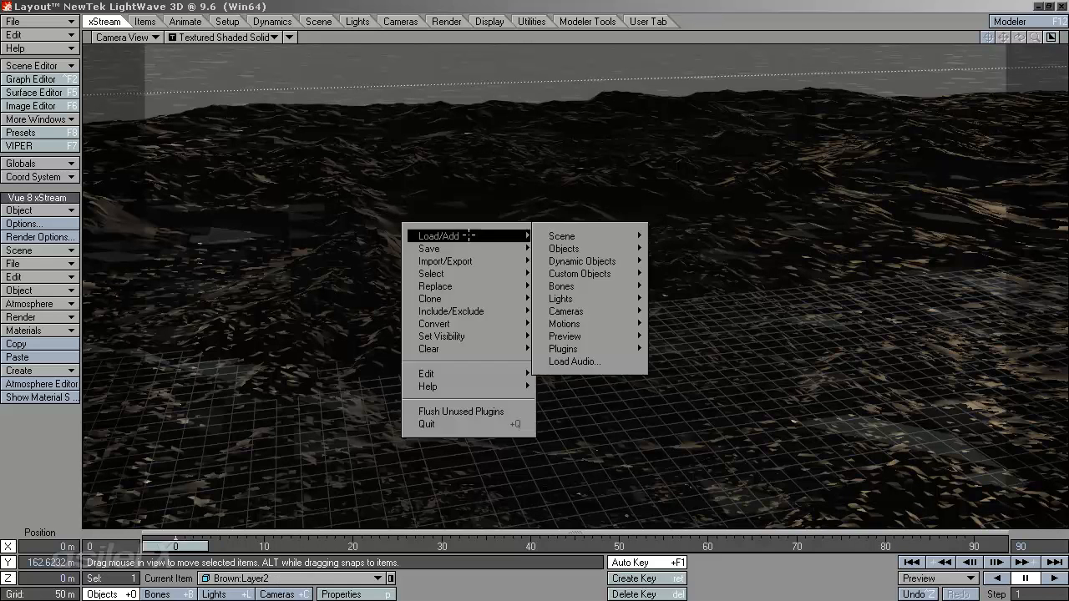
middle_click(471, 163, "ctrl+shift")
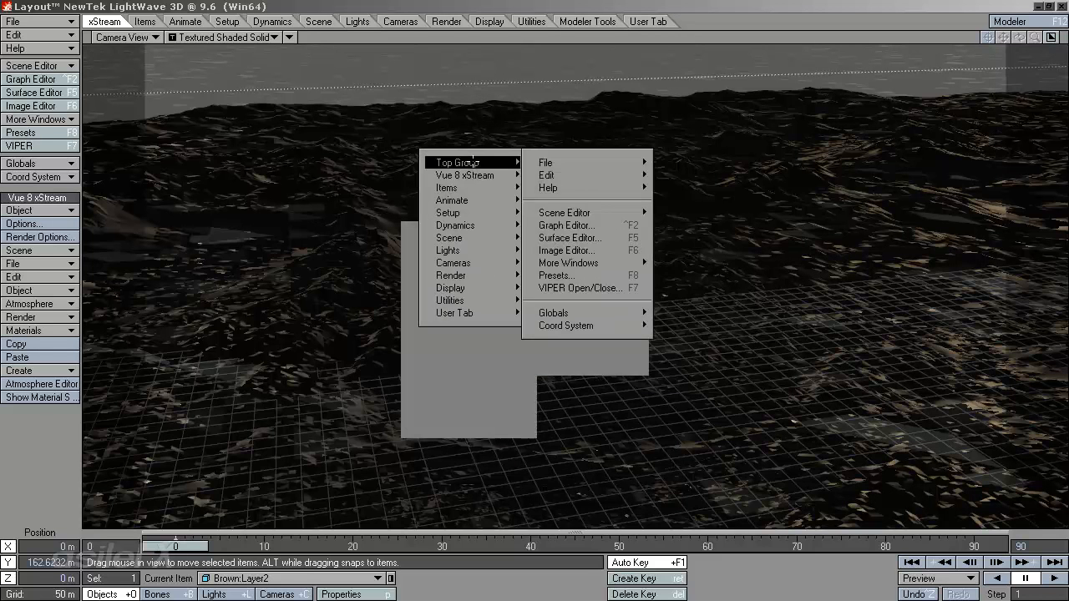
mouse_move(484, 173)
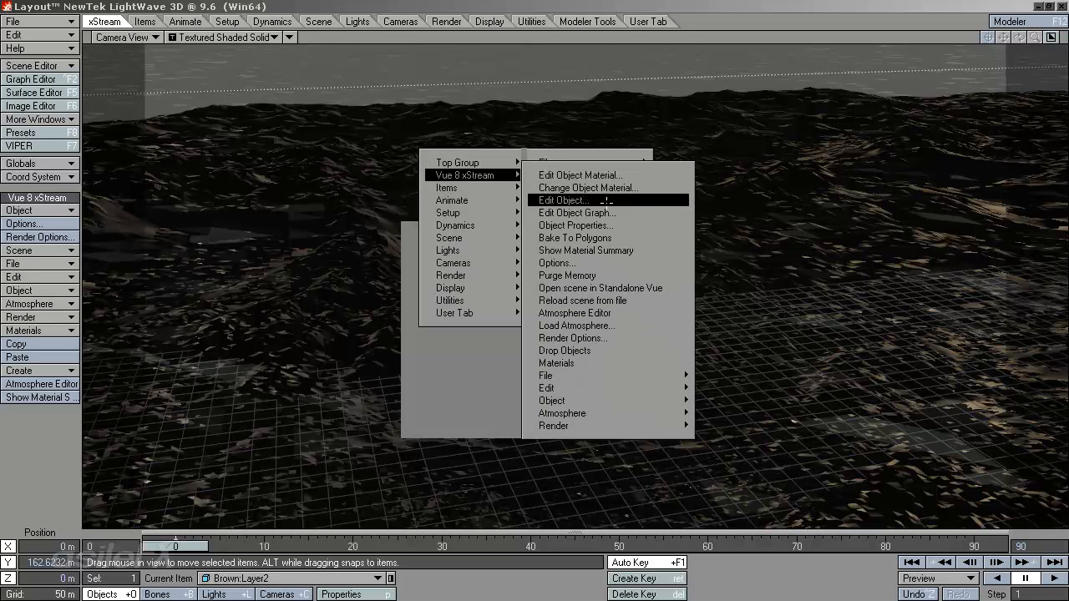
left_click(606, 200)
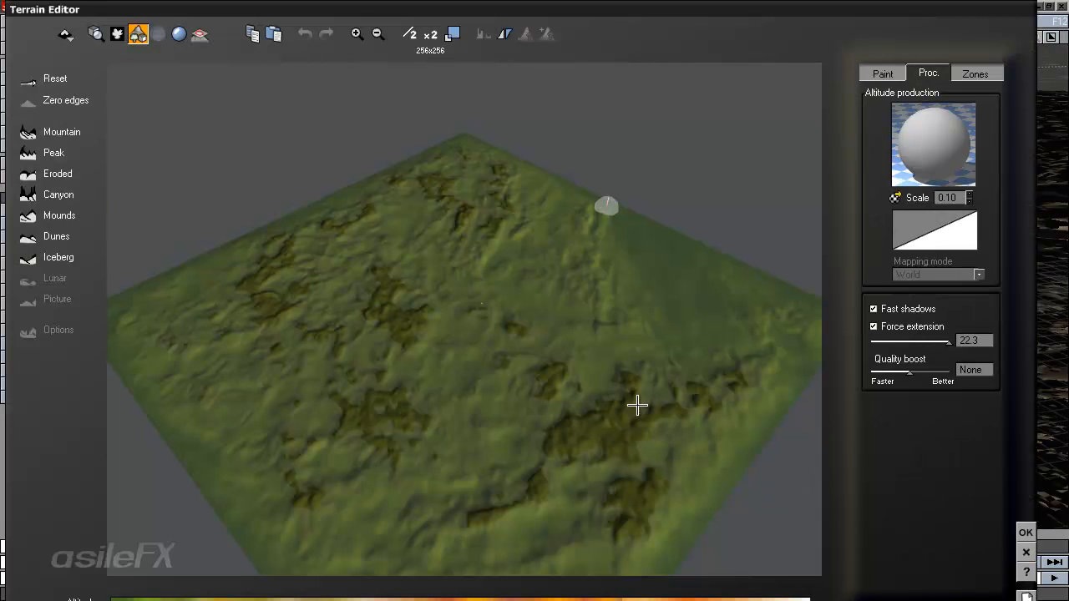
right_click_drag(682, 316, 622, 295)
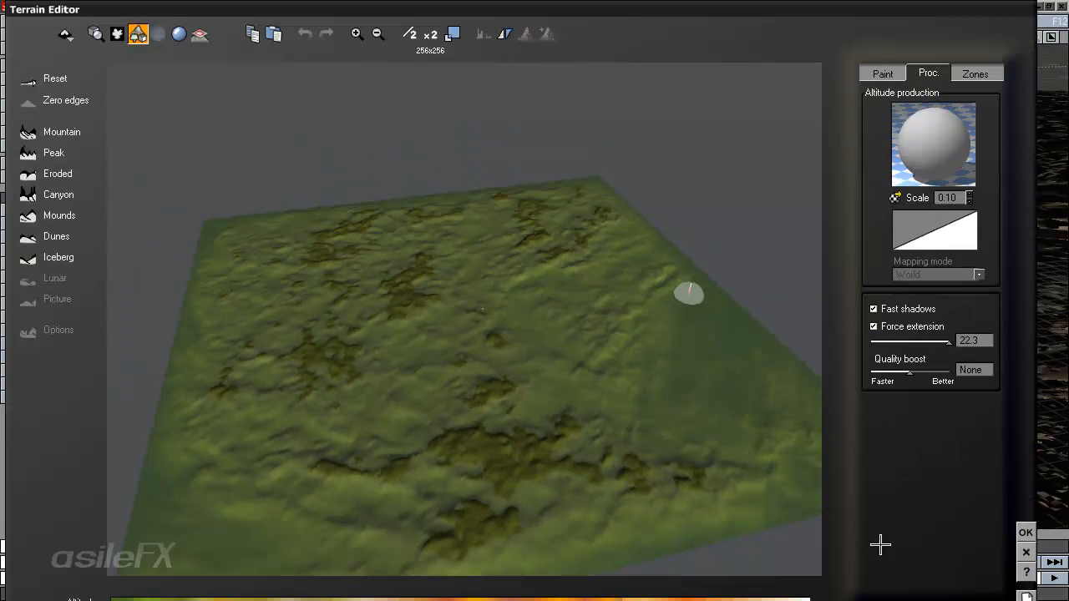
mouse_move(1029, 472)
left_mouse_down()
mouse_move(1026, 415)
mouse_move(1027, 450)
mouse_move(1024, 428)
left_mouse_up()
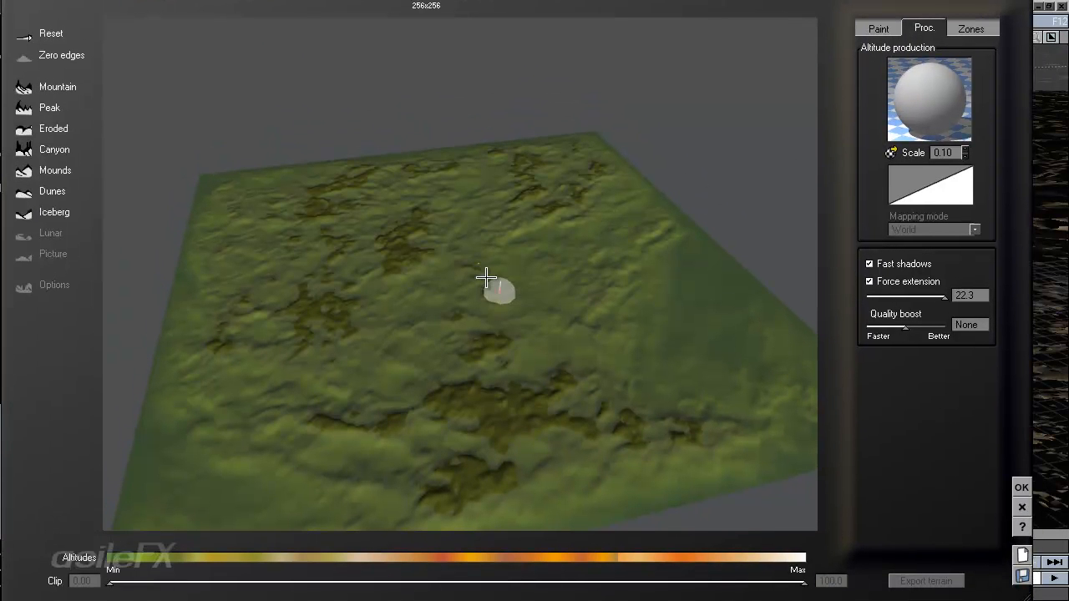
Open the terrain's altitude production function for editing and shift the node preview clear of the graph.
right_click(898, 124)
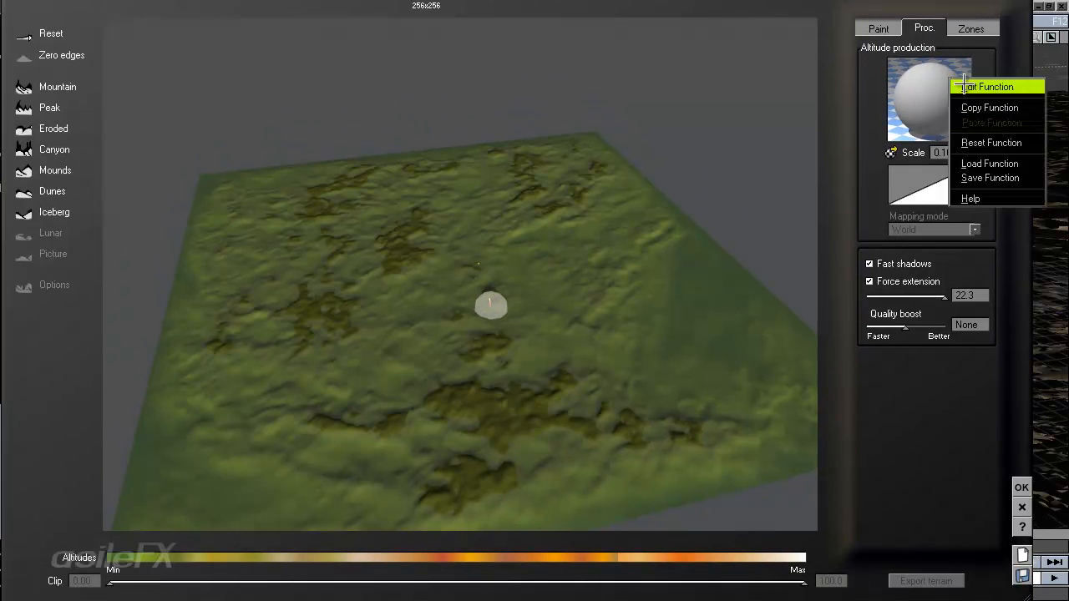
left_click(961, 86)
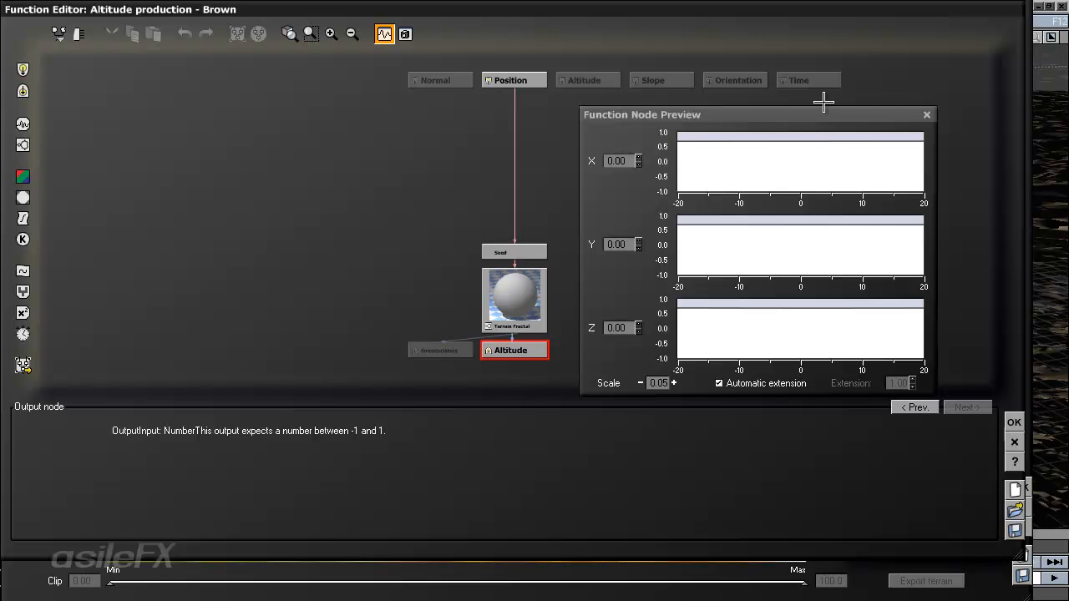
left_click_drag(735, 116, 749, 115)
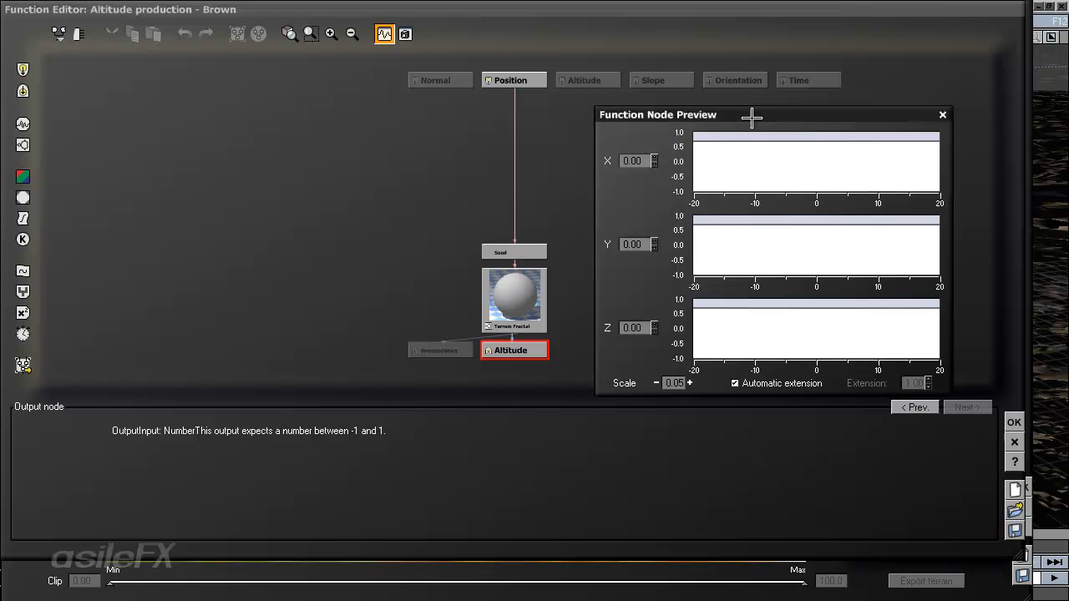
Display the altitude function's output in the observer and set the observer scale to 128.
left_click(405, 33)
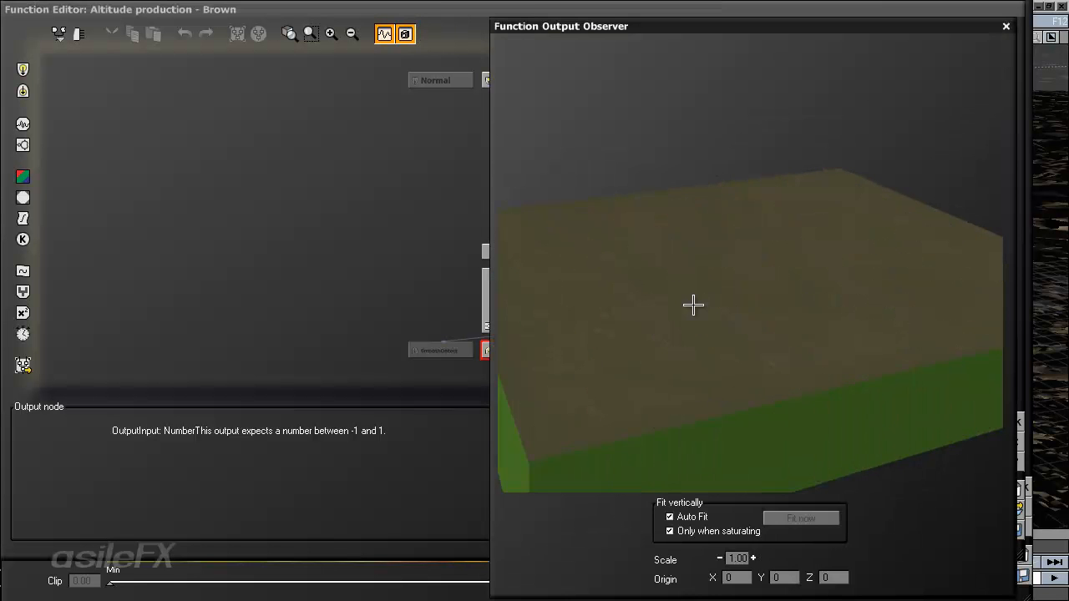
left_click(753, 558)
left_click(753, 558)
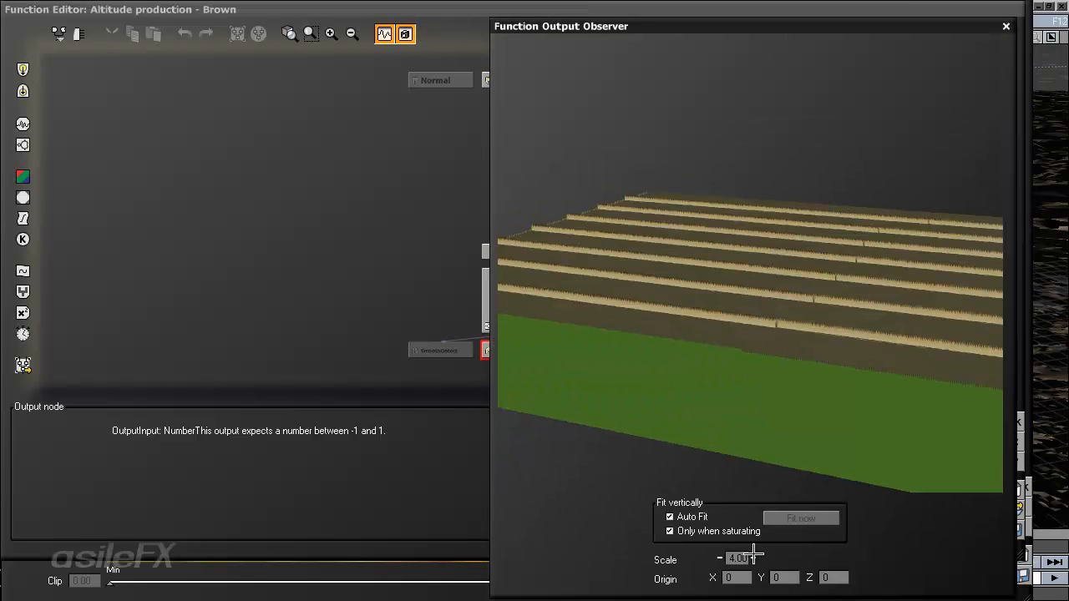
left_click(753, 558)
left_click(753, 557)
left_click(753, 558)
left_click_drag(793, 265, 727, 301)
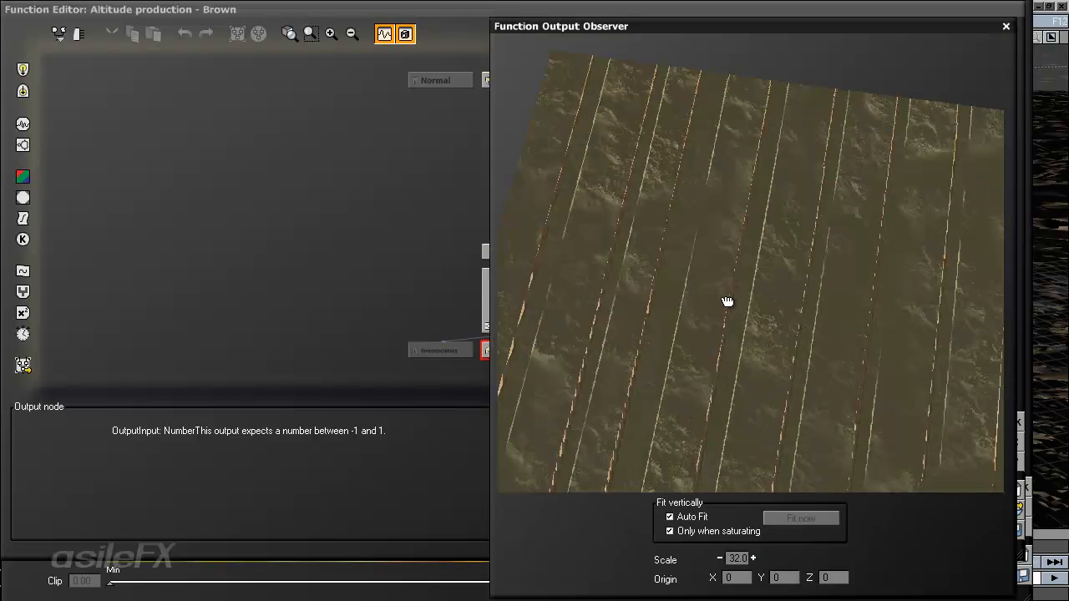
left_click(753, 558)
left_click(753, 558)
Move the Terrain Fractal node up, away from the output nodes, and examine its base, noise variation and rough area settings.
left_click_drag(401, 278, 334, 267)
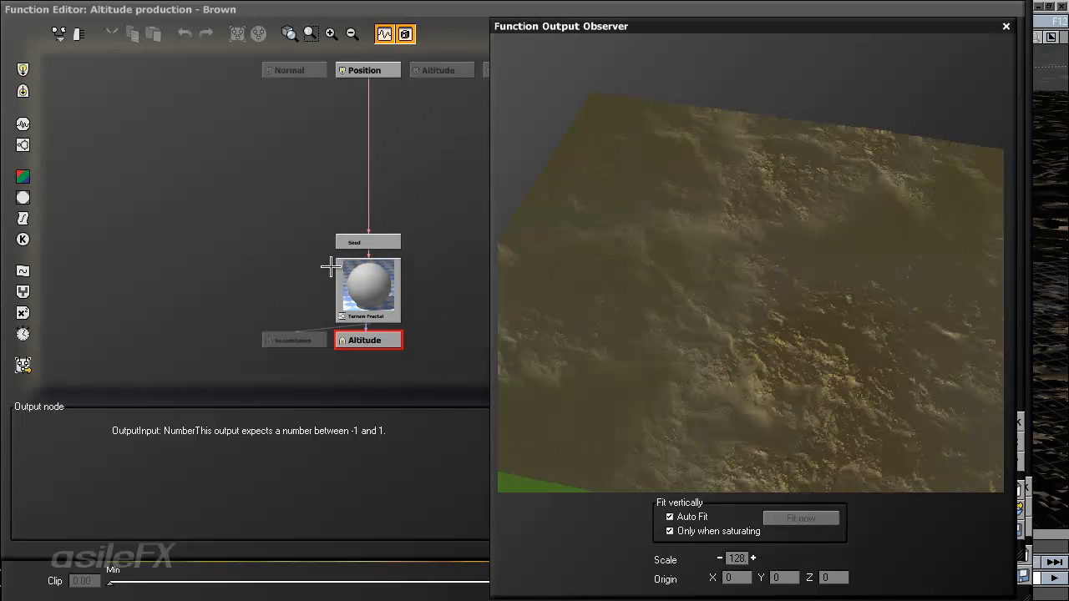
left_click(383, 228)
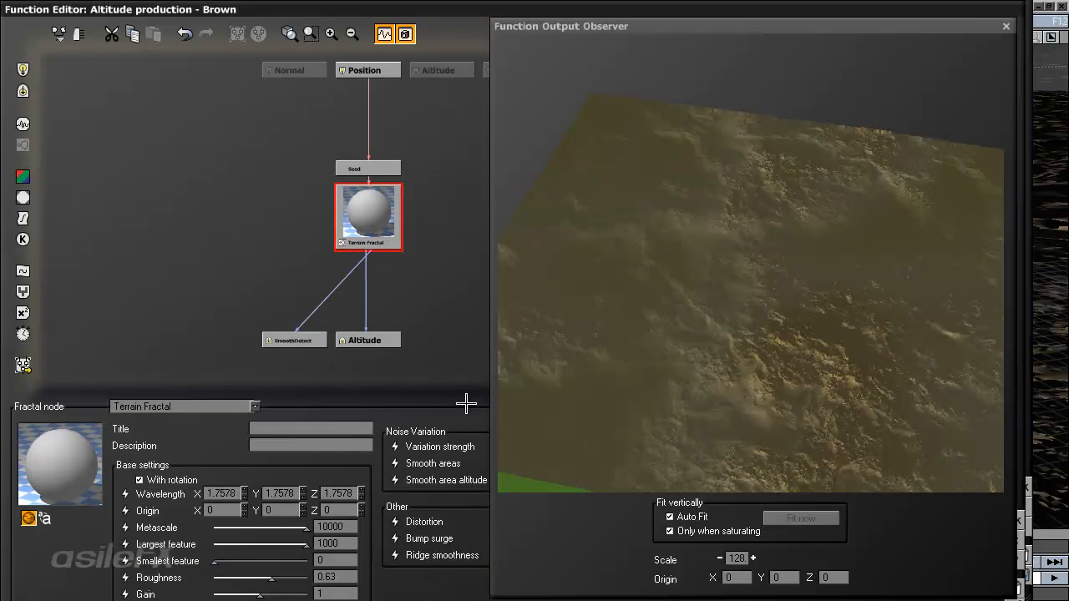
left_click_drag(466, 405, 370, 334)
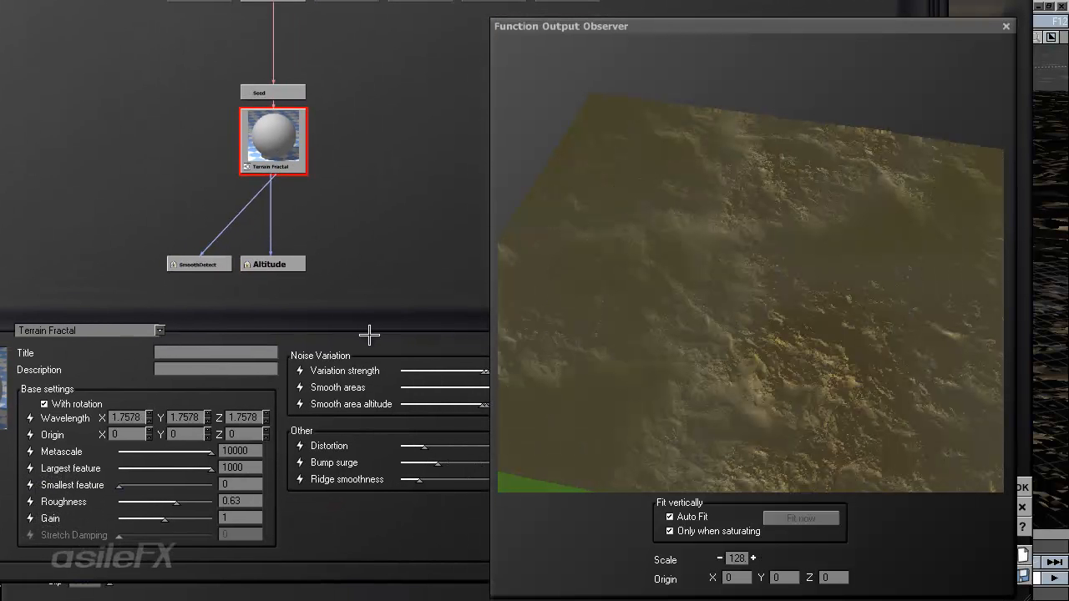
left_click_drag(595, 26, 654, 13)
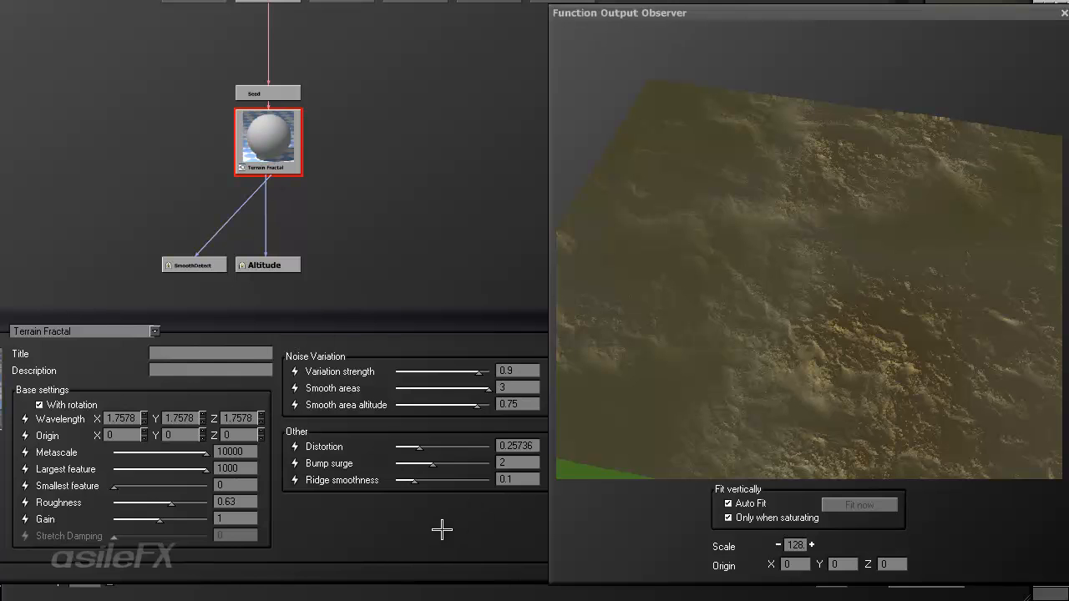
left_click_drag(433, 524, 151, 523)
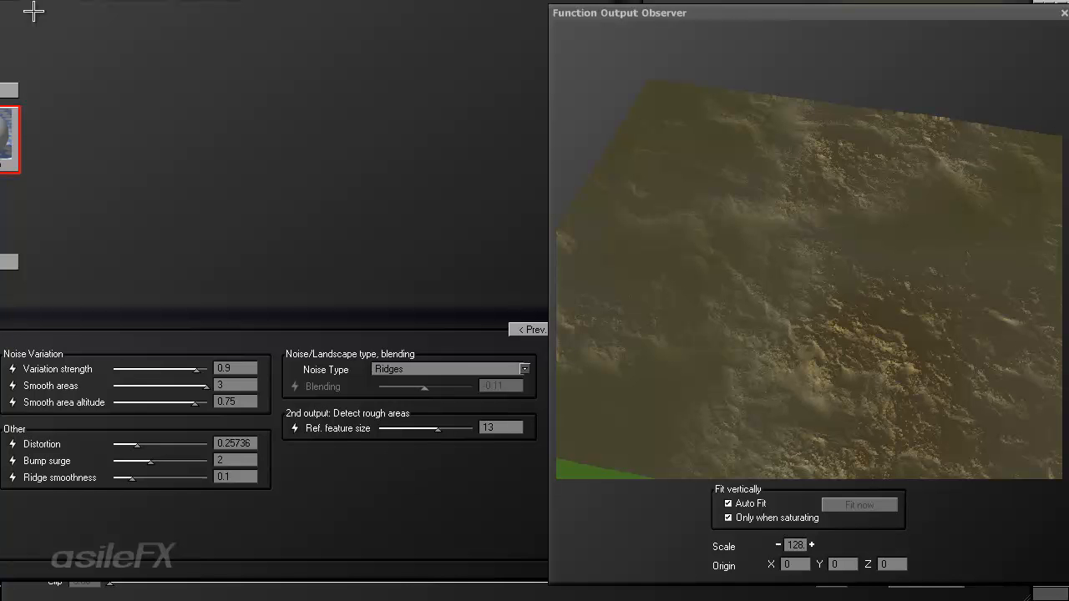
Move the SmoothDetect output to the right of the Terrain Fractal and add a Custom Dependency output node to the fractal's lower left.
left_click_drag(277, 518, 528, 528)
left_click(163, 274)
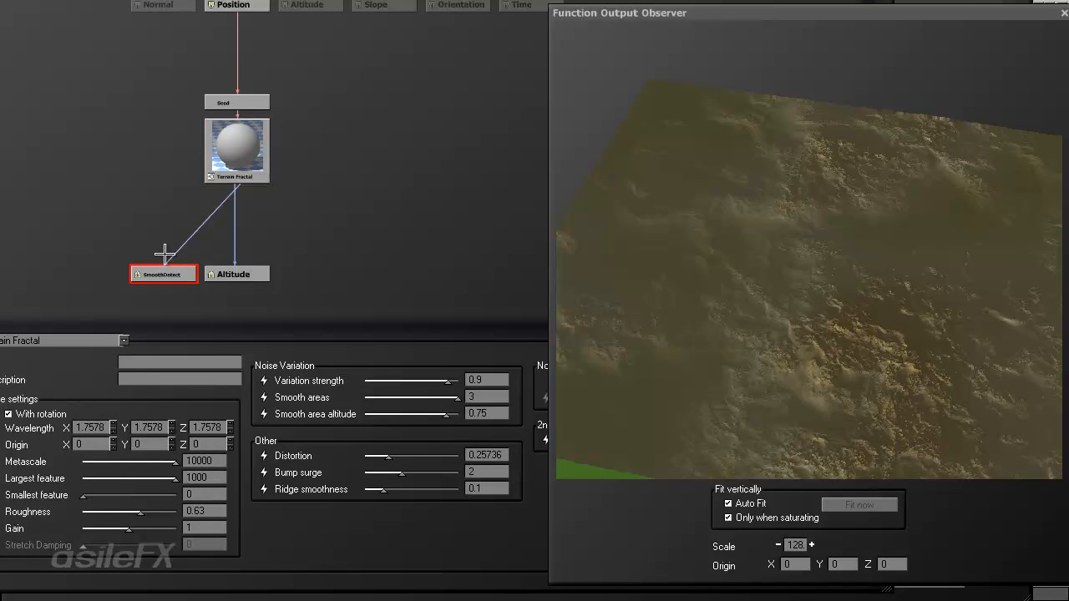
left_click_drag(163, 274, 309, 226)
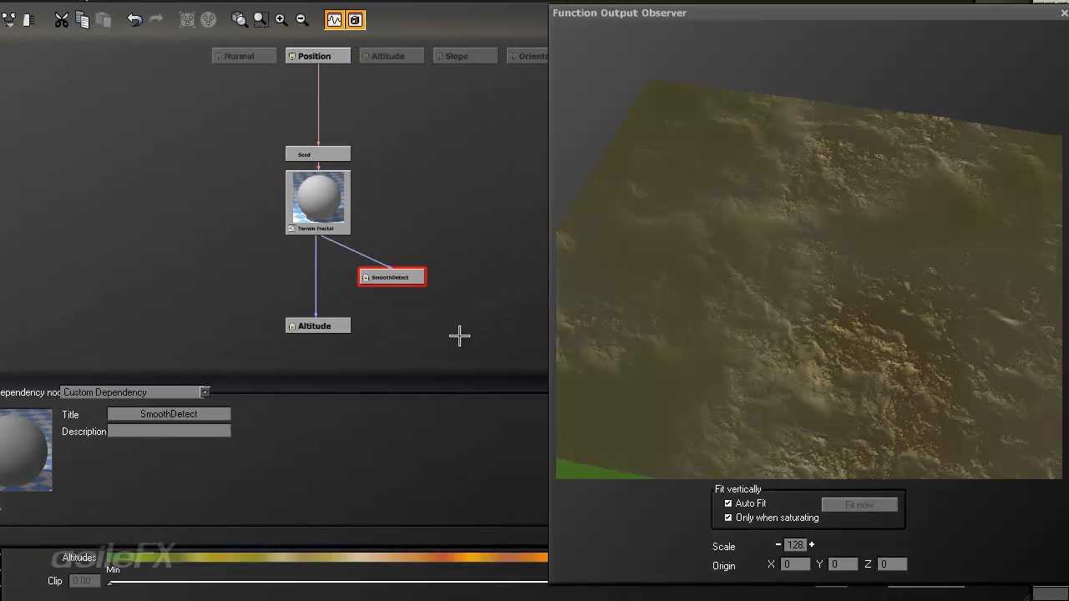
left_click(448, 174)
right_click(448, 174)
mouse_move(513, 197)
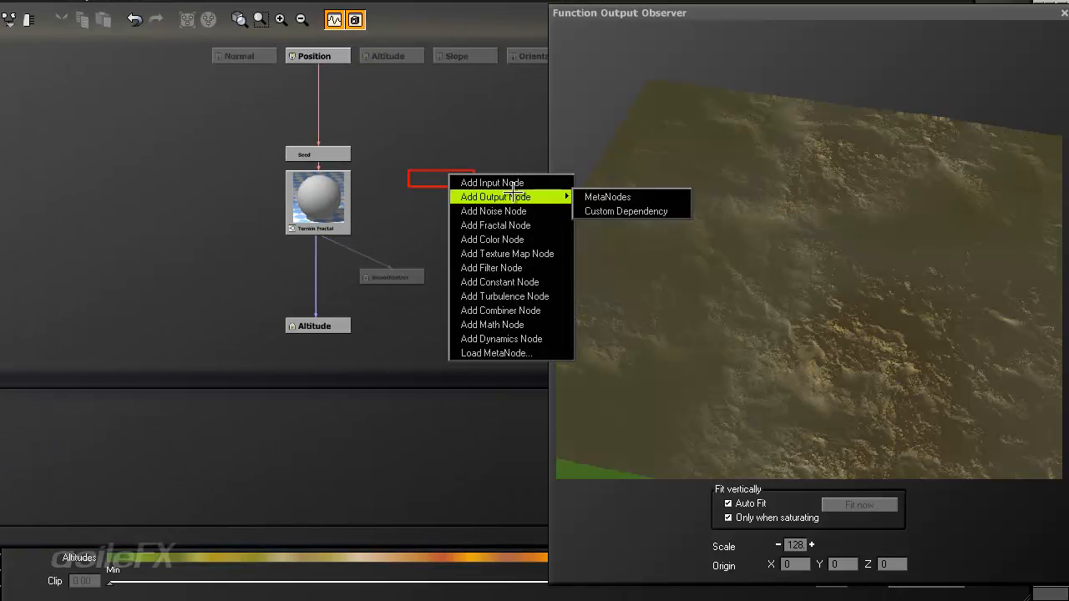
left_click(635, 211)
left_click_drag(465, 253, 328, 224)
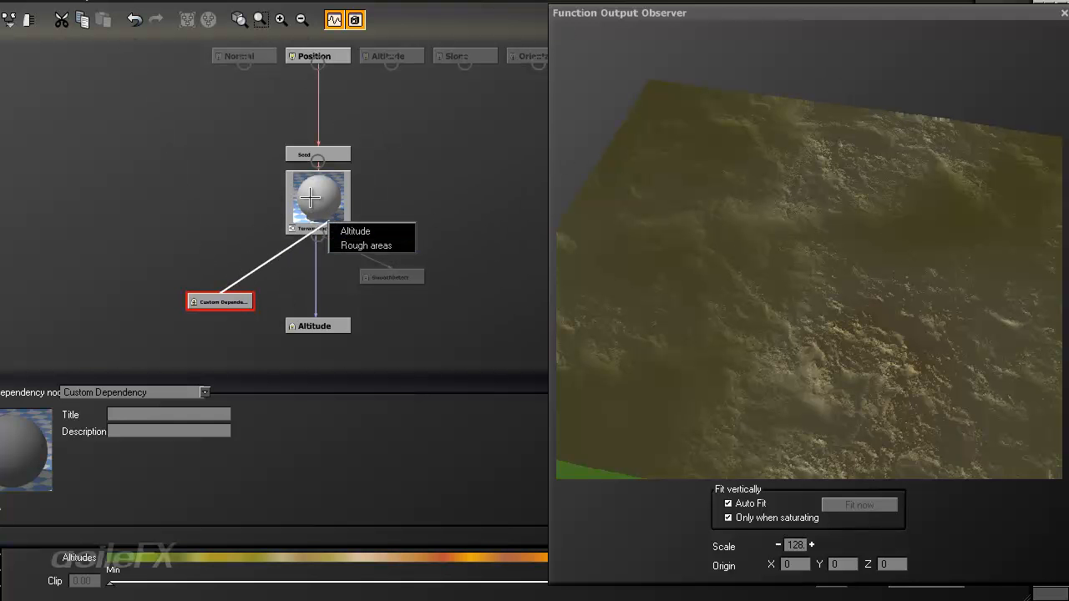
Check which Terrain Fractal outputs can be linked to the new Custom Dependency node, without connecting one.
left_click(246, 282)
left_click_drag(221, 291, 324, 225)
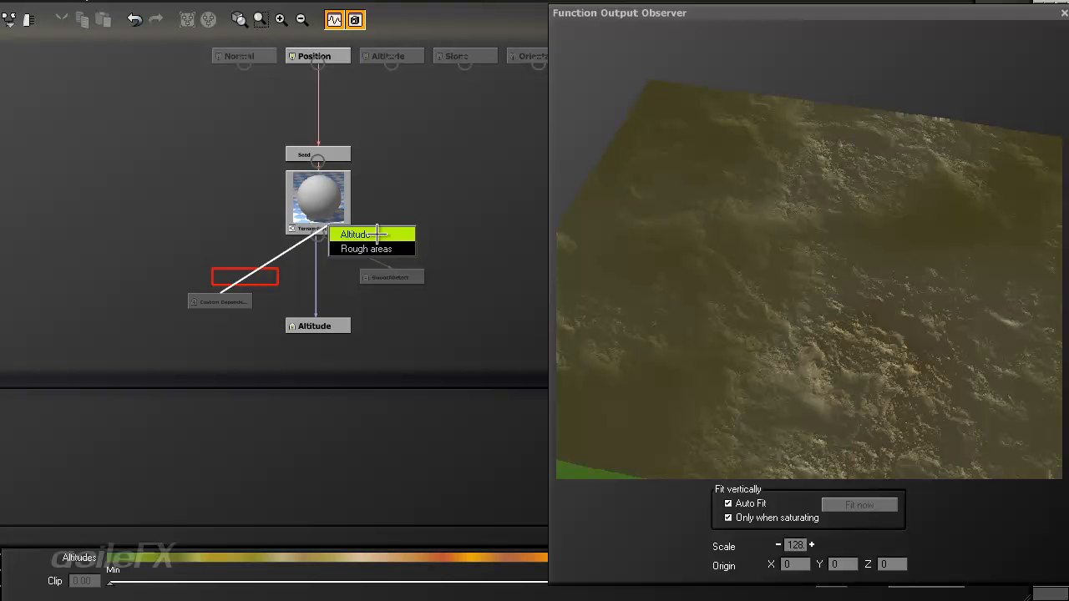
left_click(420, 183)
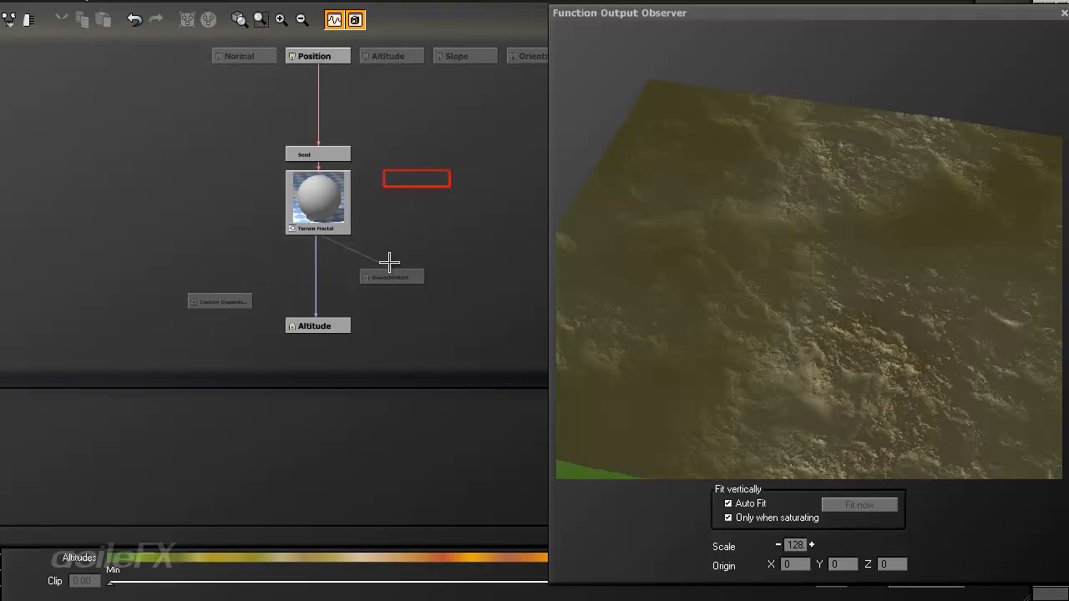
Shift the SmoothDetect node slightly lower and set the Terrain Fractal's reference feature size for rough area detection to 1.
left_click_drag(391, 278, 394, 318)
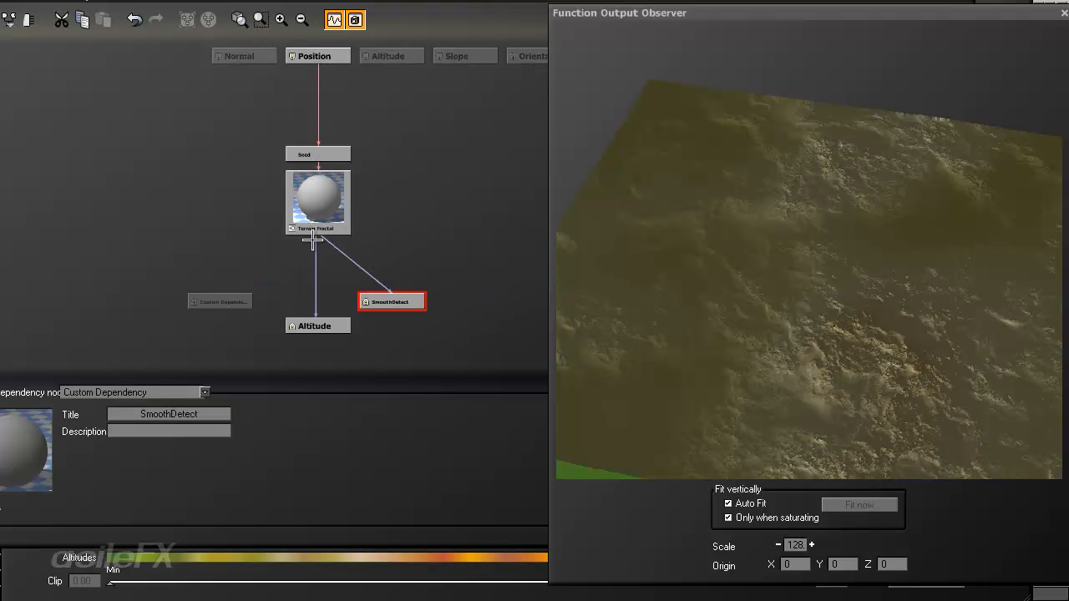
left_click(362, 191)
left_click(336, 200)
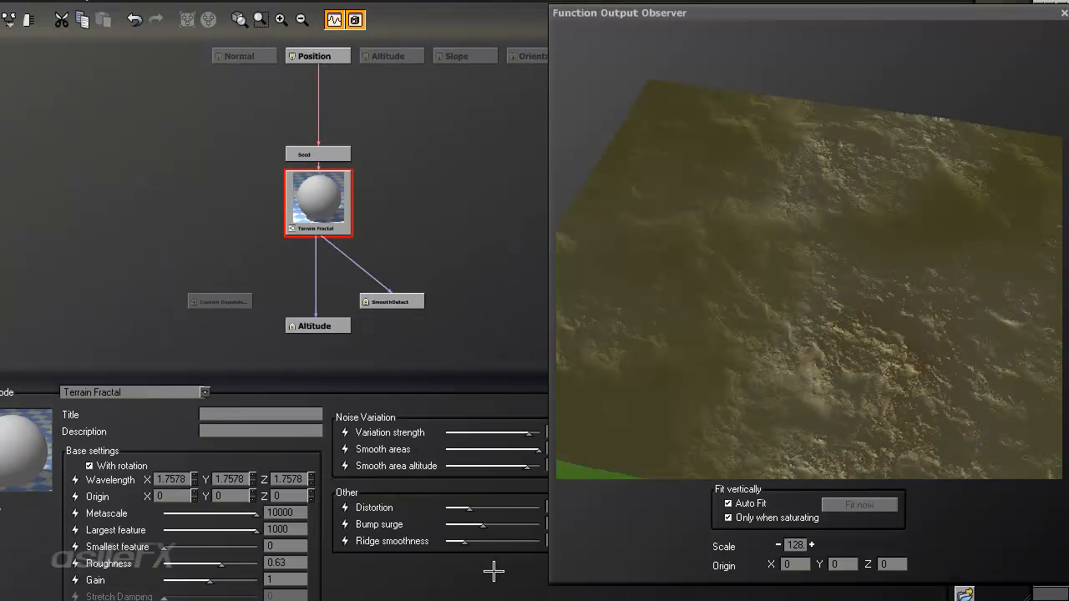
left_click_drag(494, 572, 121, 523)
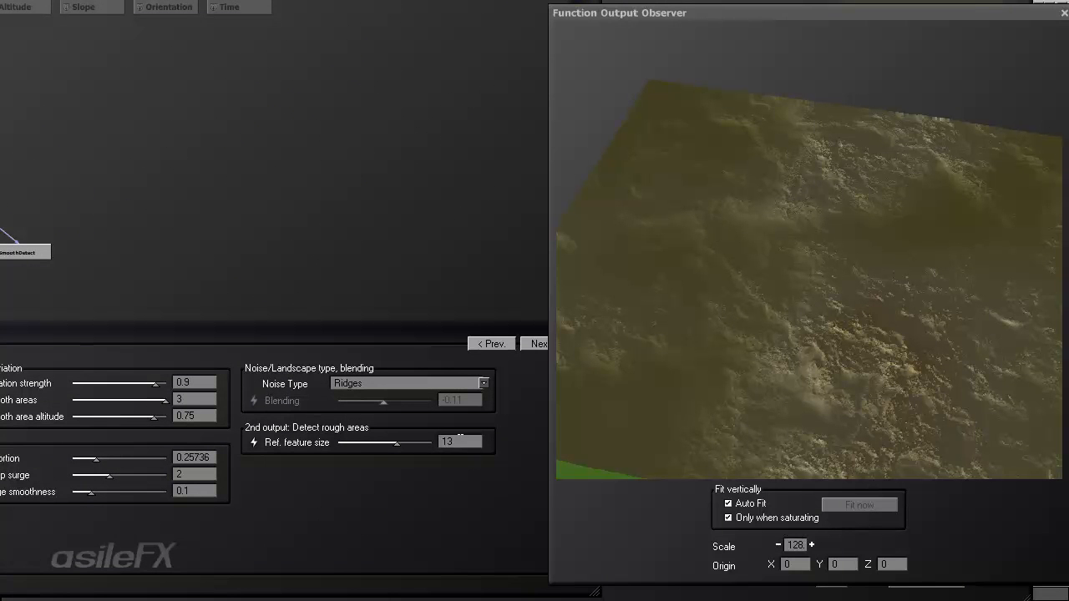
double_click(459, 440)
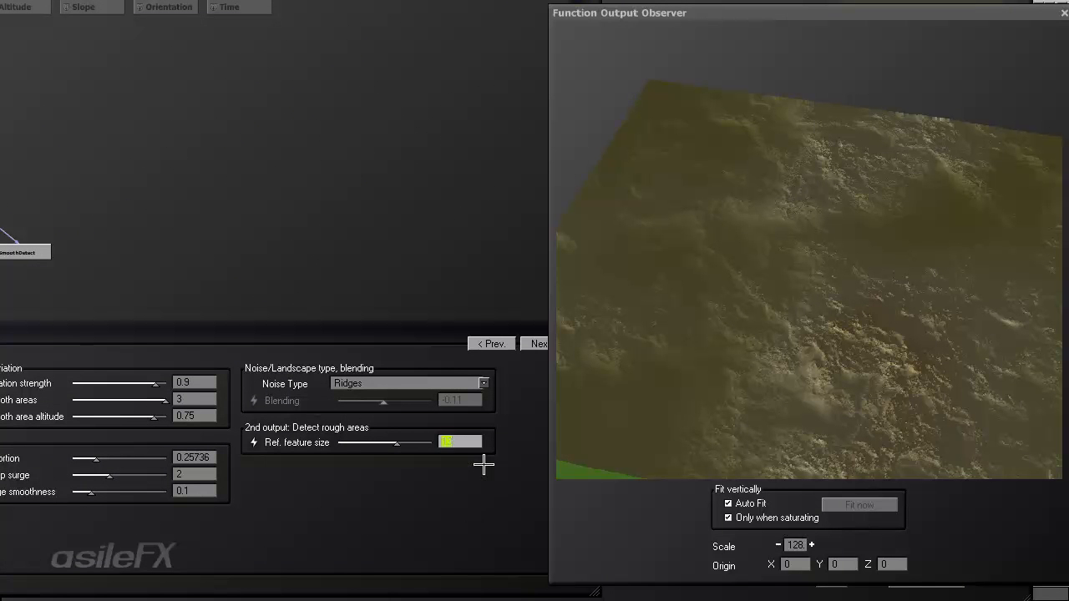
type("1.")
left_click_drag(477, 476, 306, 462)
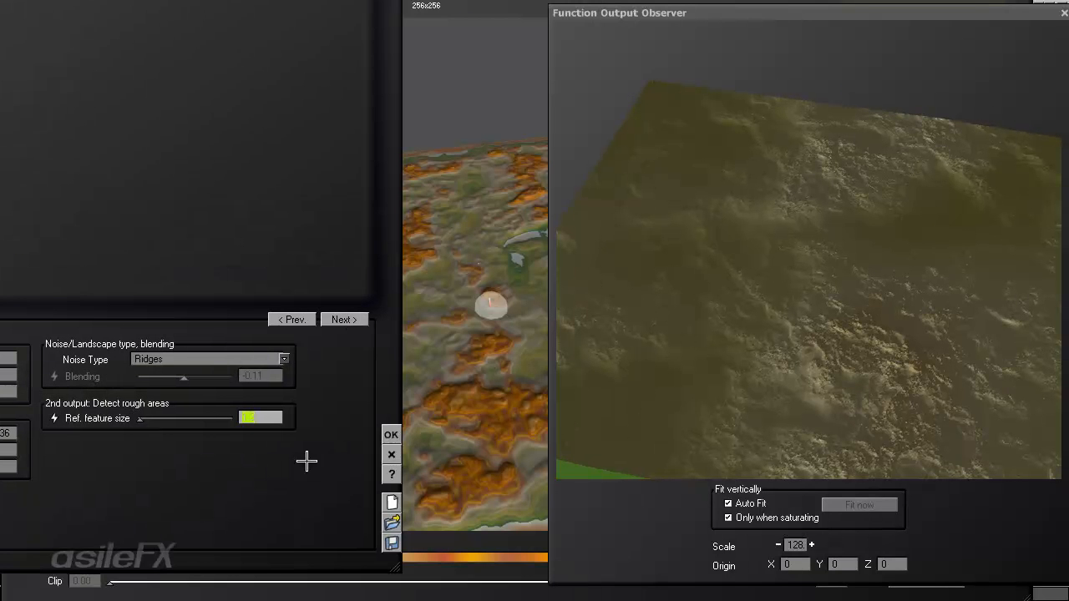
Apply the edited altitude function and check the options for saving the terrain model, without saving it.
left_click(389, 434)
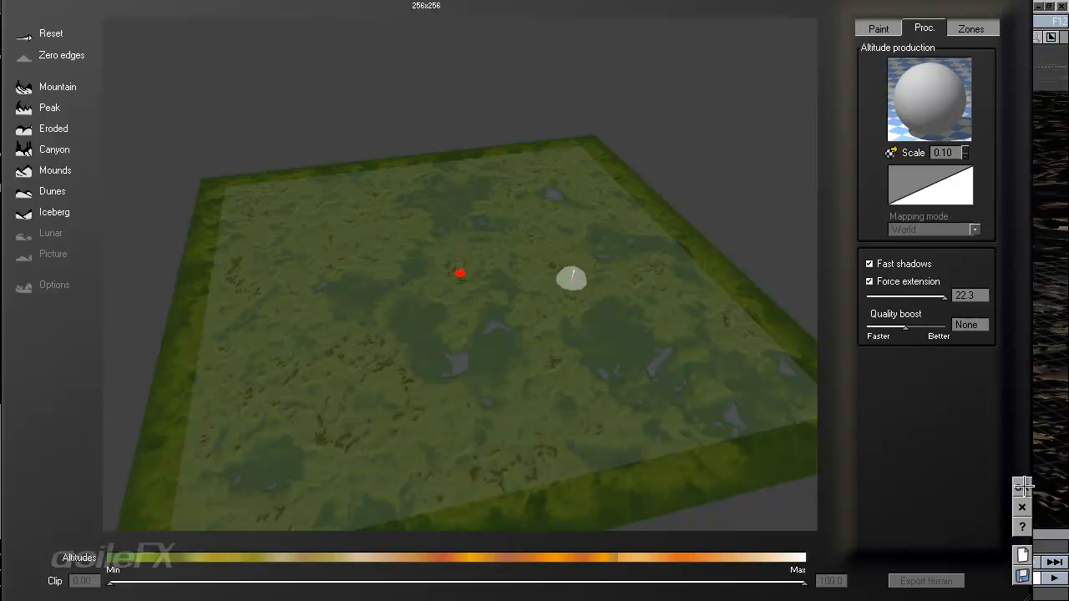
left_click(1023, 576)
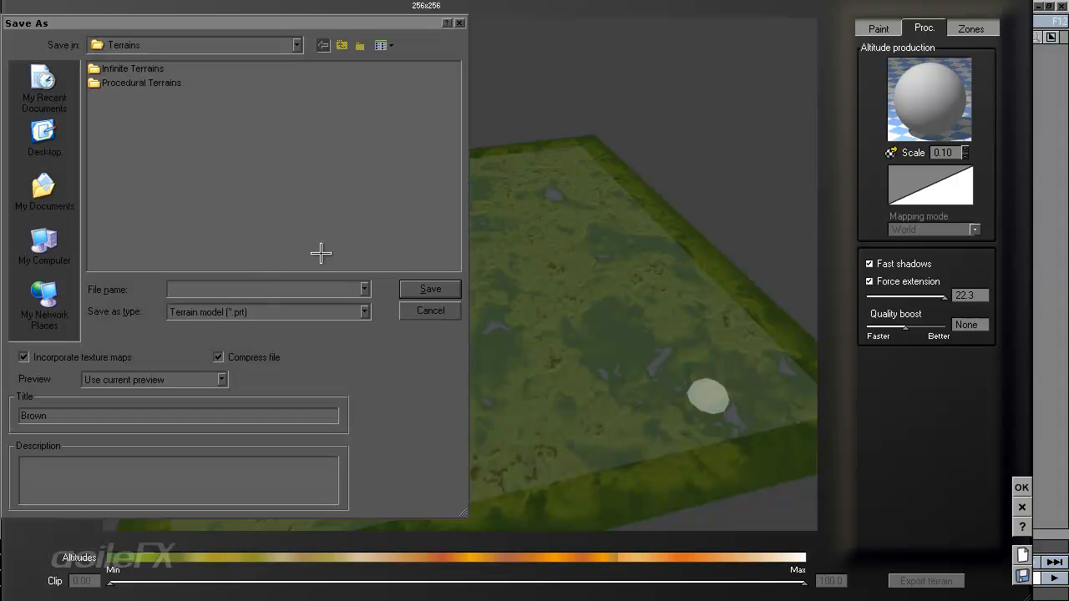
left_click(429, 309)
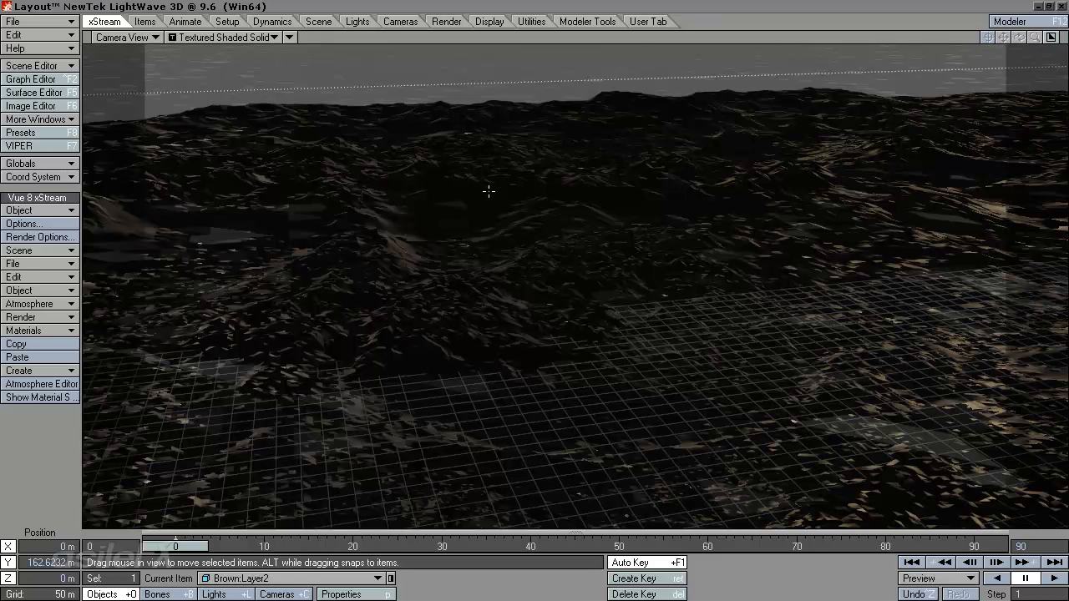
Open the Brown terrain's mixed material and edit the function that distributes materials 1 and 2.
left_click(489, 192, "ctrl+shift")
mouse_move(513, 205)
left_click(620, 204)
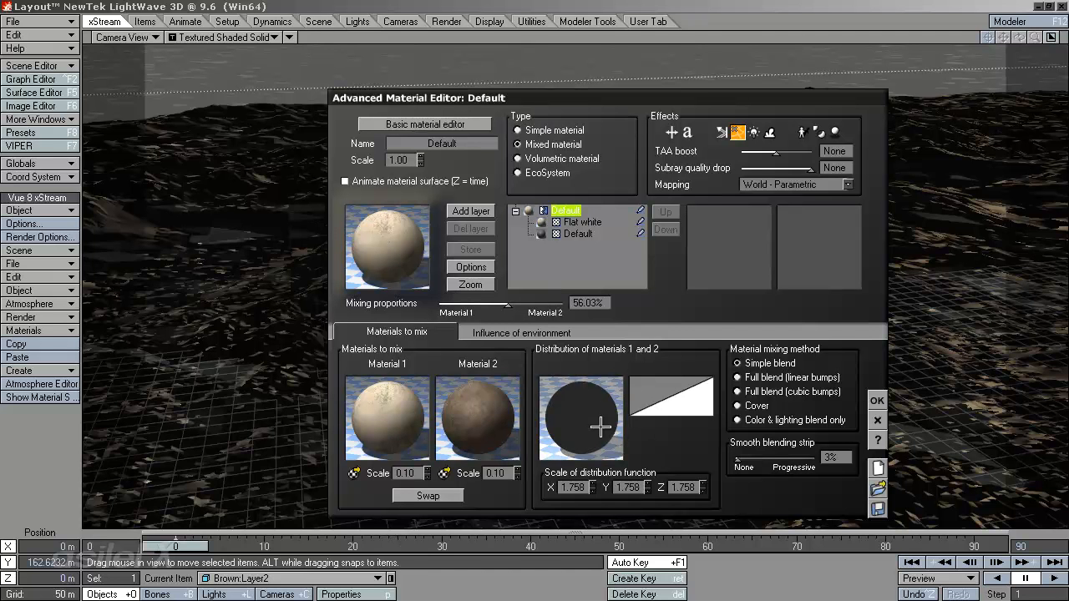
right_click(600, 427)
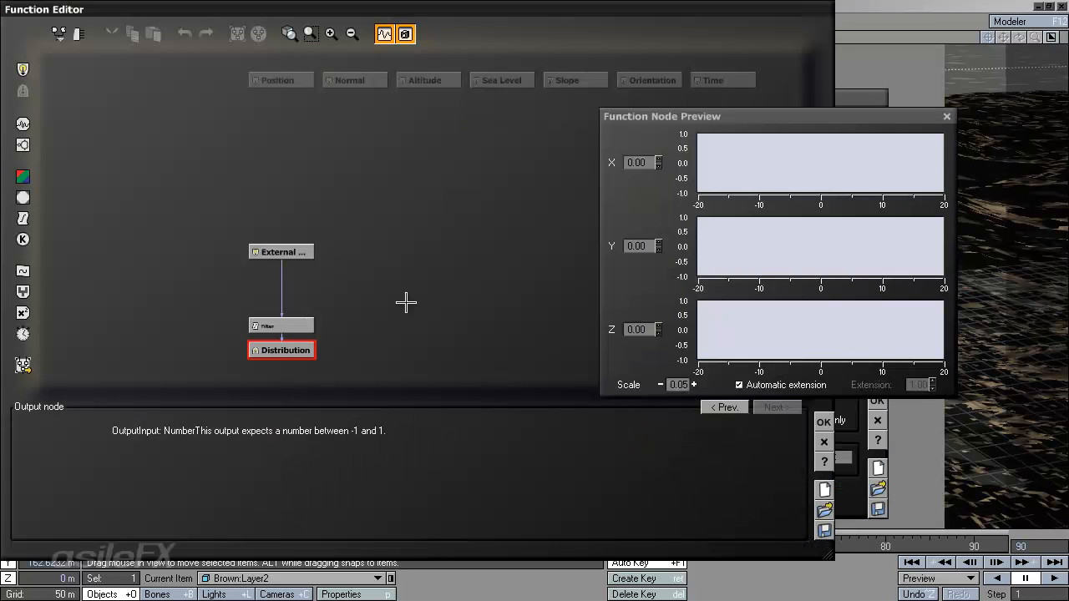
mouse_move(282, 257)
left_mouse_down()
mouse_move(281, 234)
mouse_move(281, 285)
mouse_move(305, 261)
mouse_move(286, 244)
left_mouse_up()
left_click(324, 238)
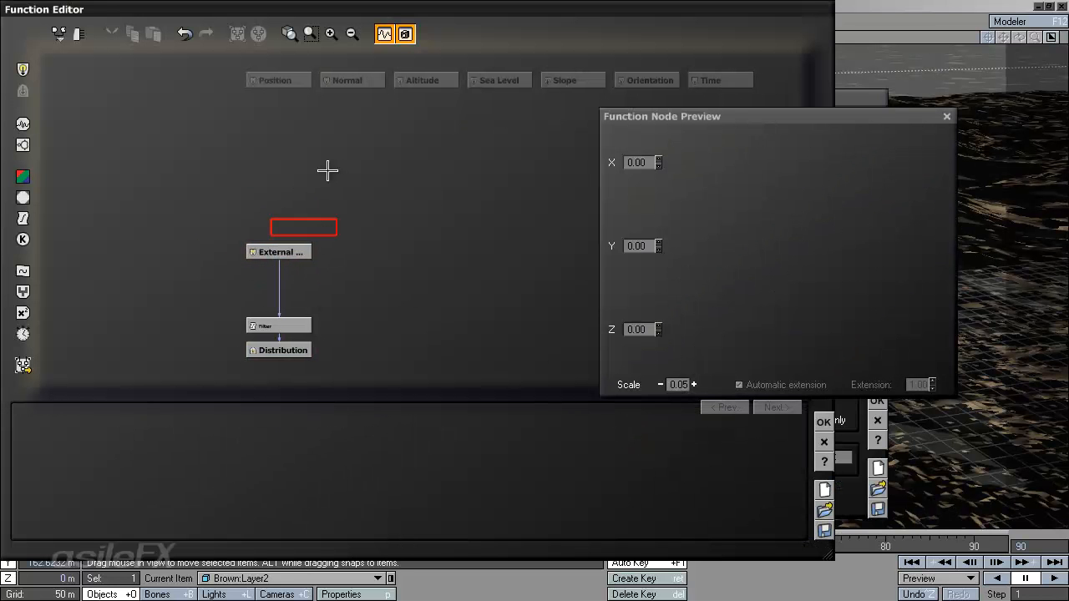
Add an External Dependency input node above the existing nodes and check which dependencies the Brown terrain offers.
right_click(364, 172)
mouse_move(433, 173)
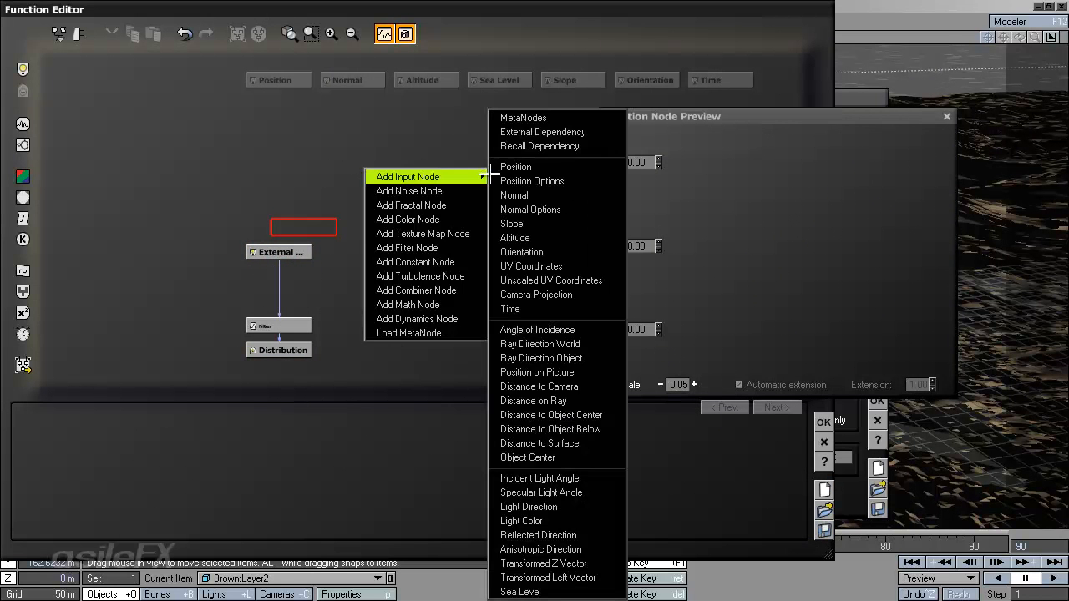
left_click(543, 132)
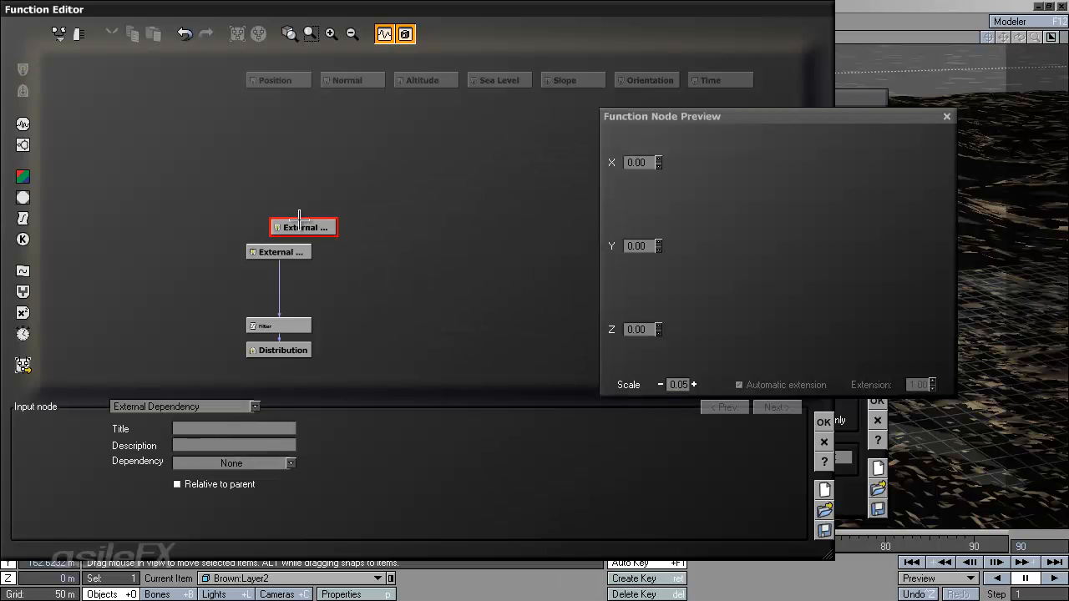
left_click_drag(301, 221, 423, 150)
left_click(267, 462)
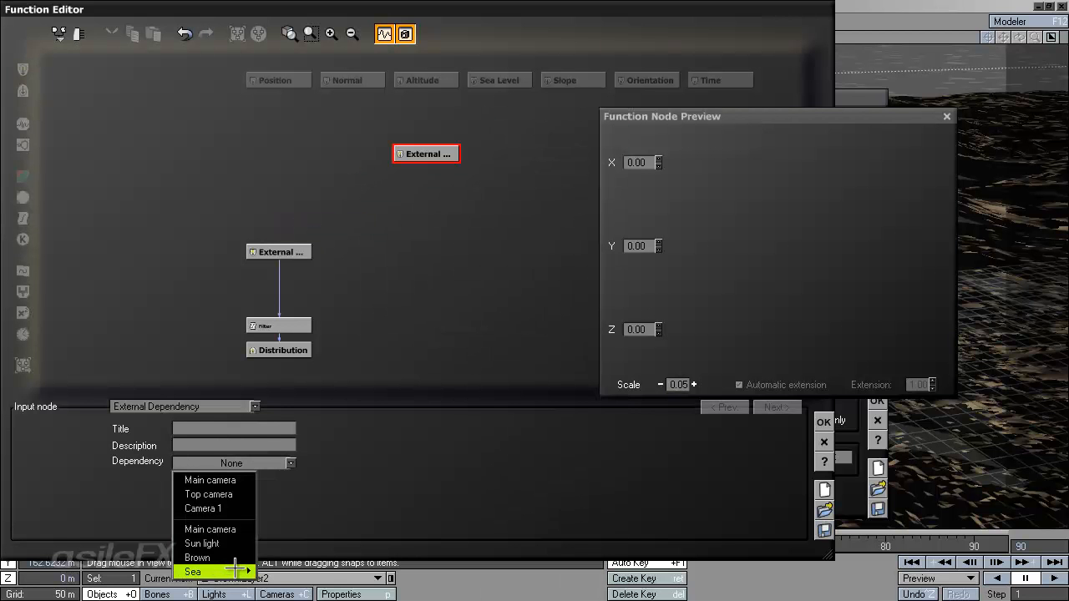
mouse_move(238, 557)
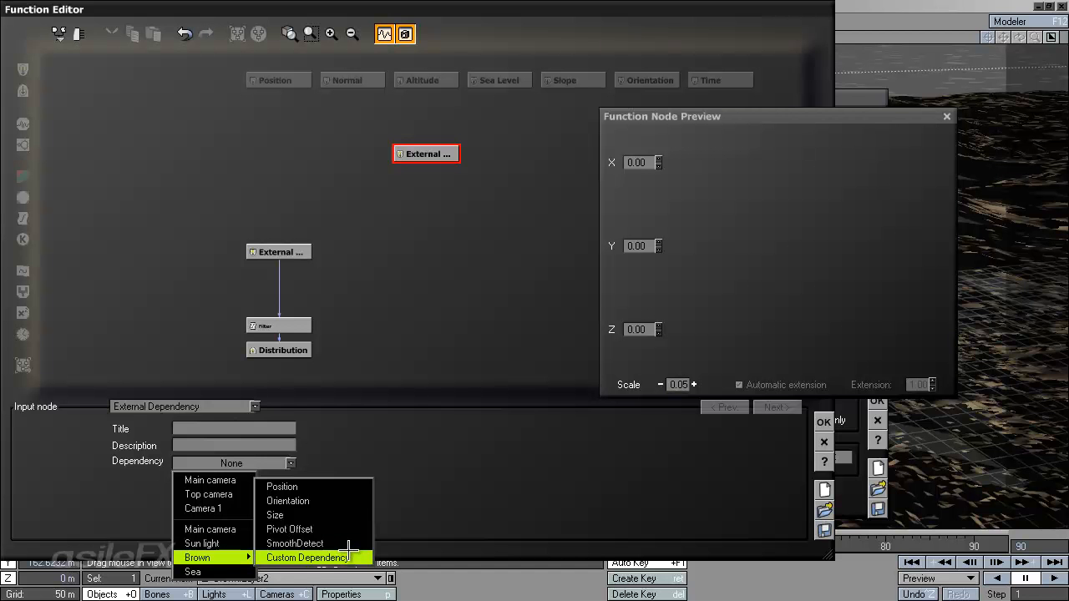
Leave the new External Dependency node's dependency unassigned and delete that node from the graph.
left_click(255, 407)
left_click(284, 427)
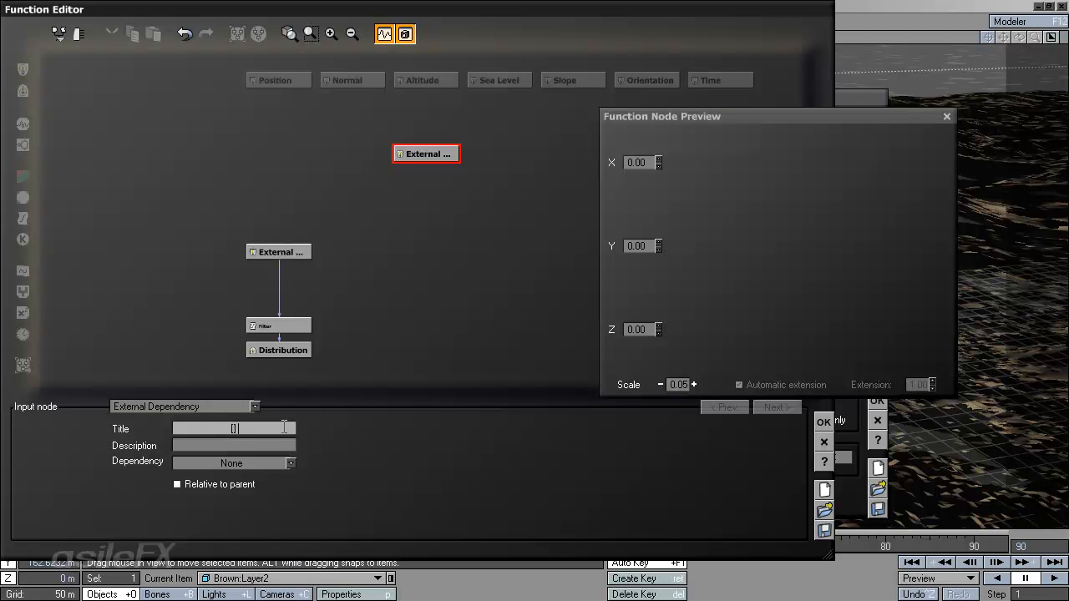
left_click(501, 229)
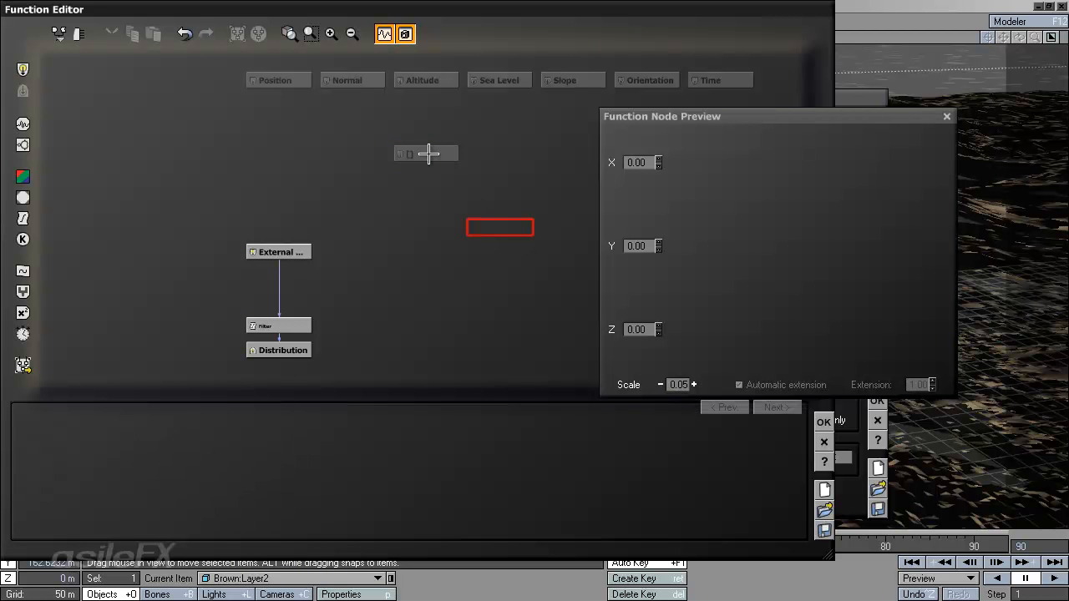
left_click(429, 153)
key("Delete")
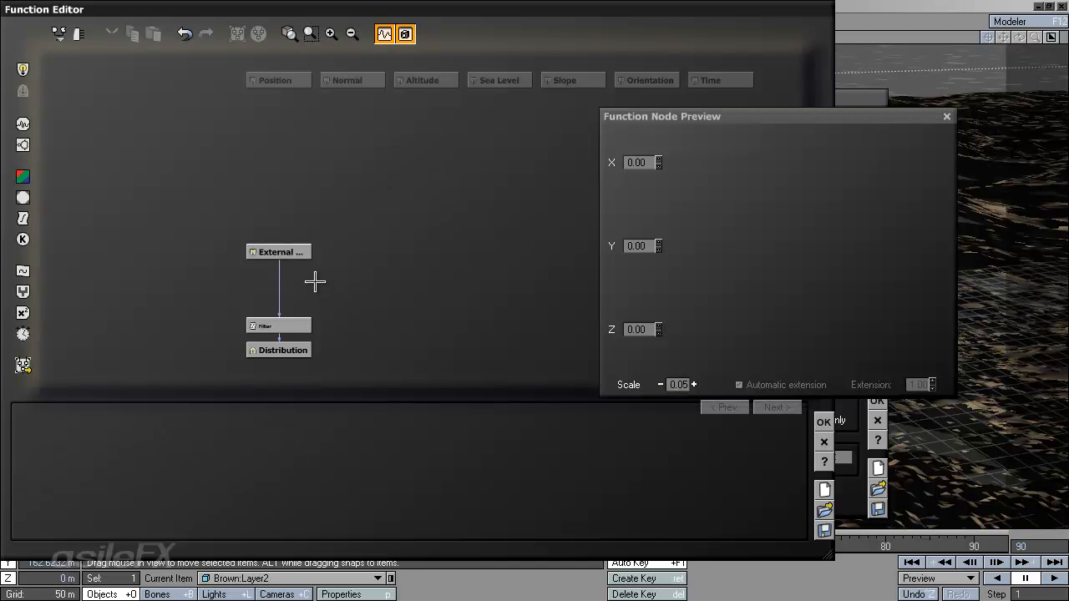
Space the Filter node evenly between its neighbours and examine its output over a wider range in the node preview.
left_click_drag(302, 326, 301, 292)
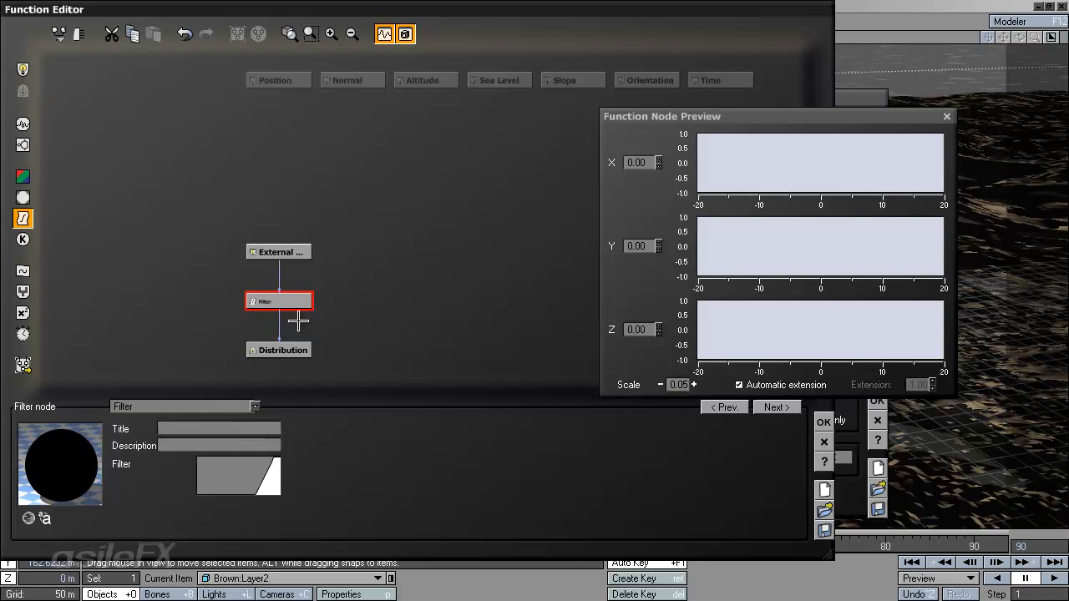
left_click(660, 383)
left_click(659, 383)
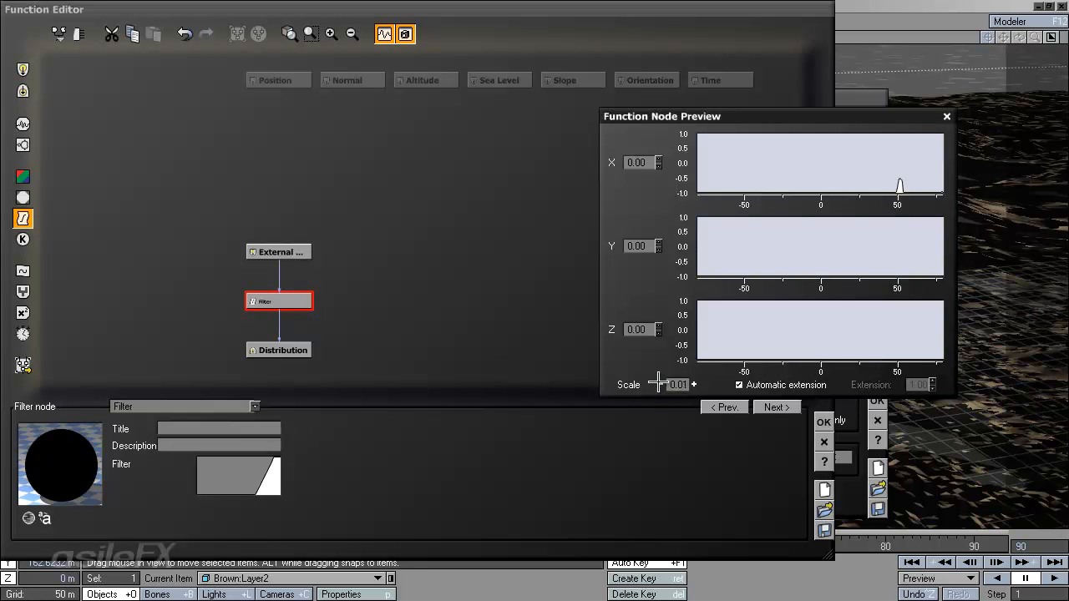
left_click(660, 383)
left_click(660, 383)
left_click(660, 383)
mouse_move(829, 208)
left_mouse_down()
mouse_move(859, 188)
mouse_move(893, 185)
mouse_move(894, 172)
mouse_move(796, 203)
mouse_move(836, 191)
left_mouse_up()
Reset the Filter node's curve and reshape it with a keypoint at X 0, Y -1.
left_click(242, 464)
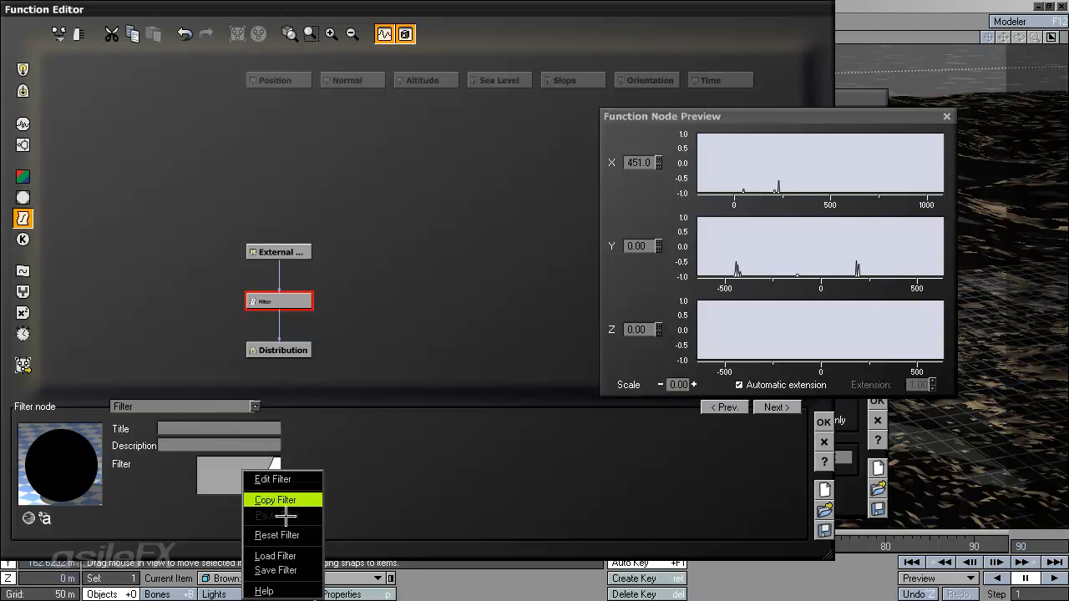
left_click(280, 535)
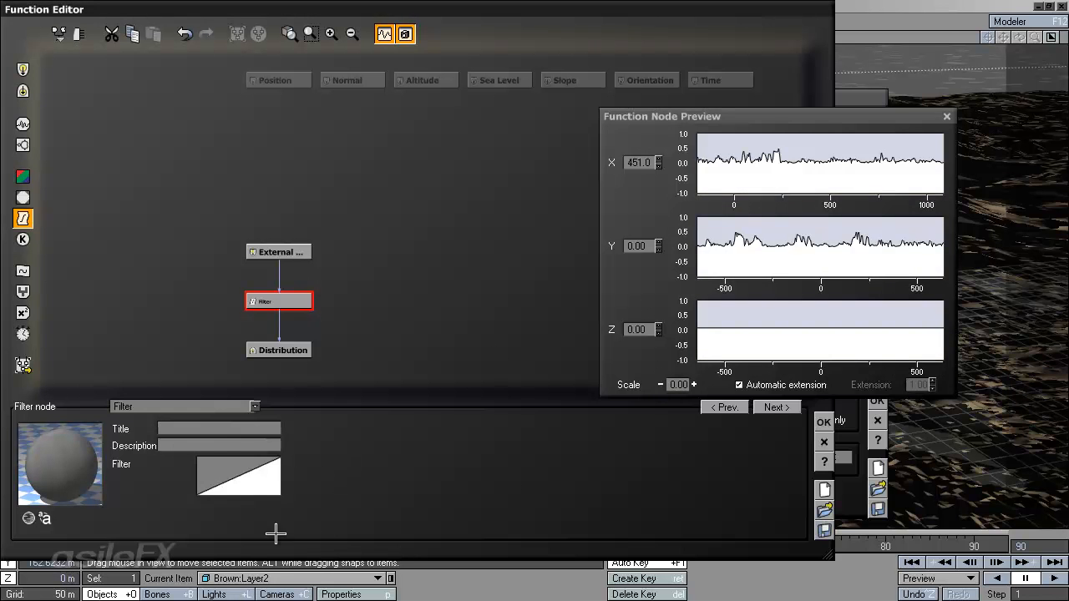
left_click(250, 492)
left_click(293, 359)
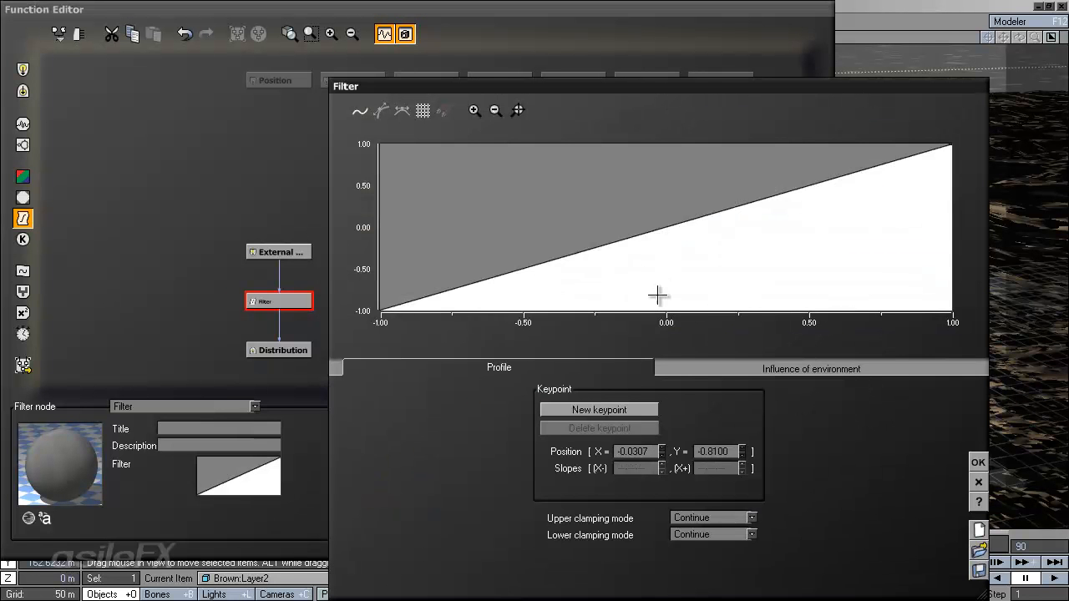
left_click_drag(659, 295, 667, 311)
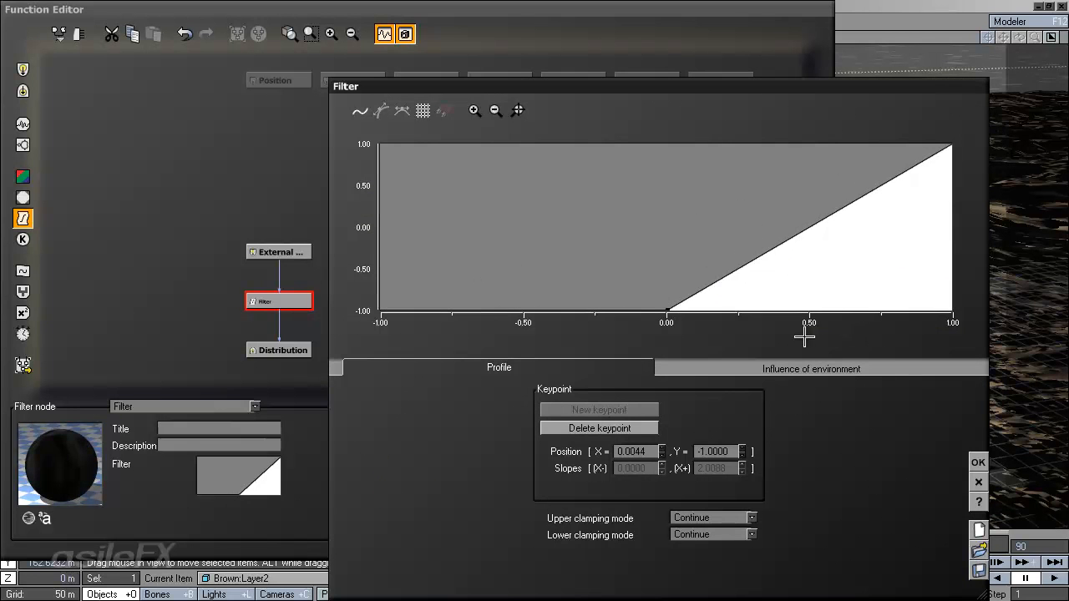
left_click(635, 451)
type("0")
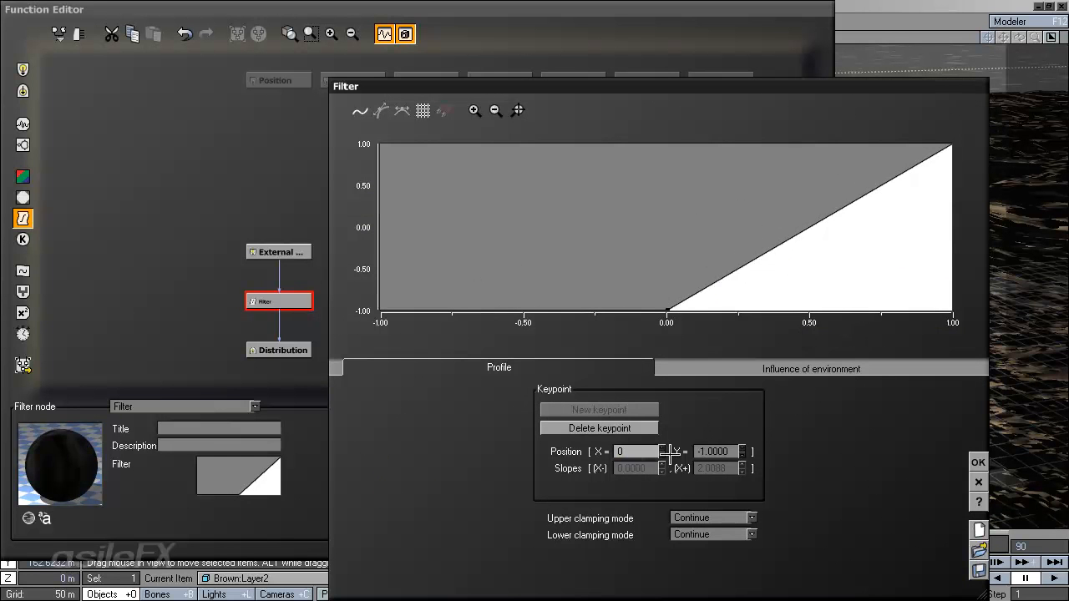
key("Return")
left_click(975, 461)
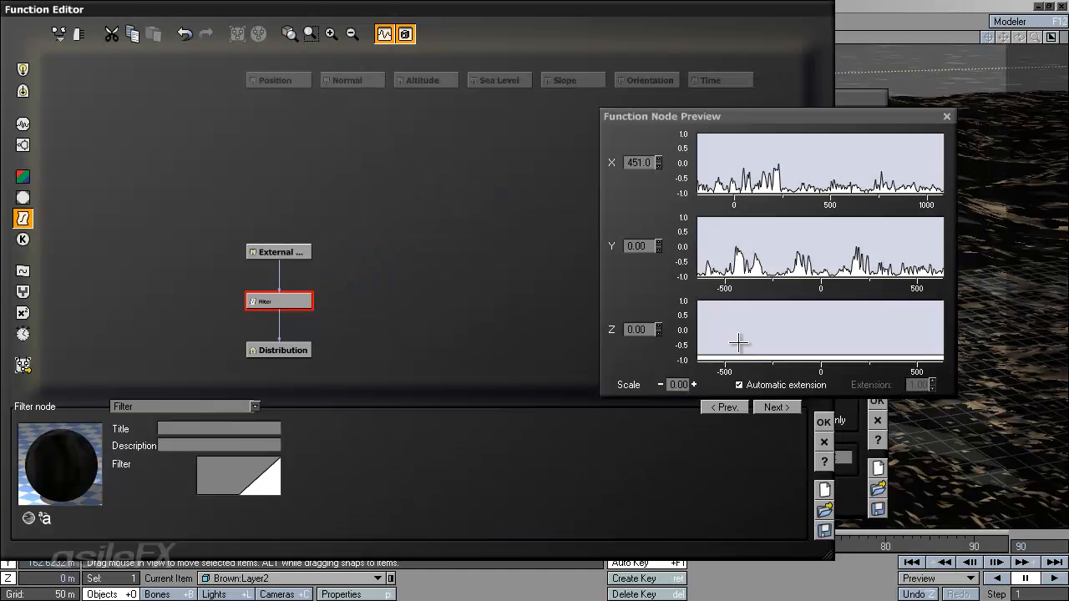
Move the External Dependency and Filter nodes up and insert a Map filter node just before the Distribution output.
left_click_drag(289, 302, 287, 261)
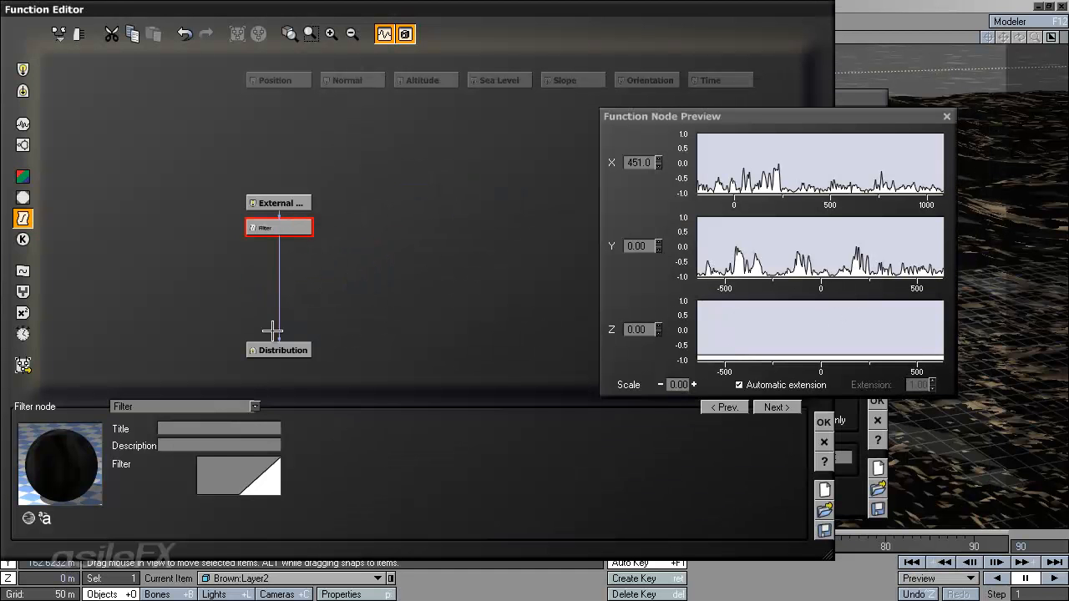
left_click(280, 288)
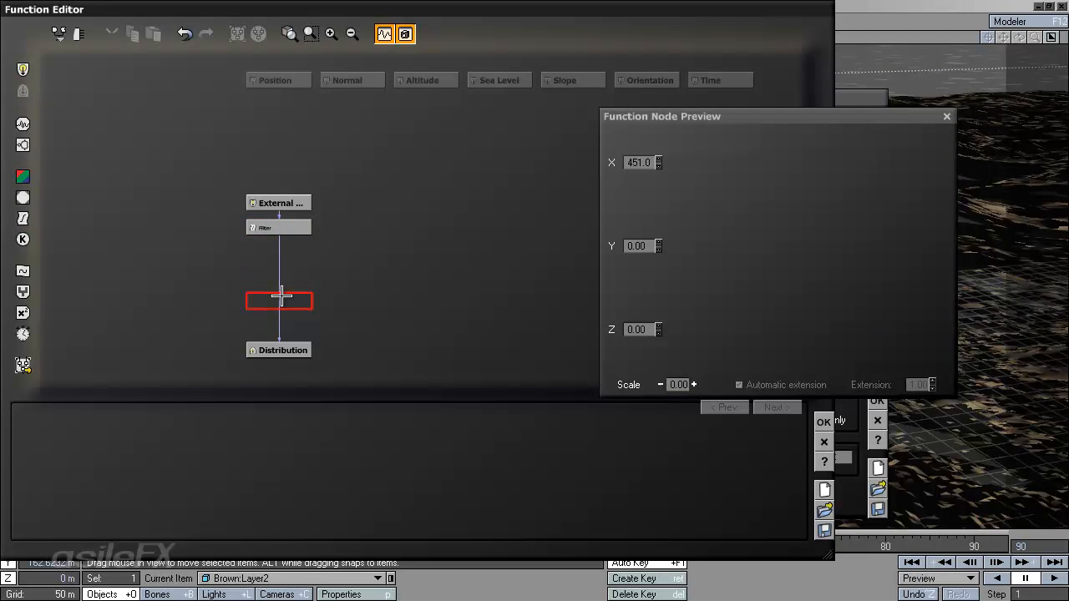
left_click(280, 303)
left_click(30, 223)
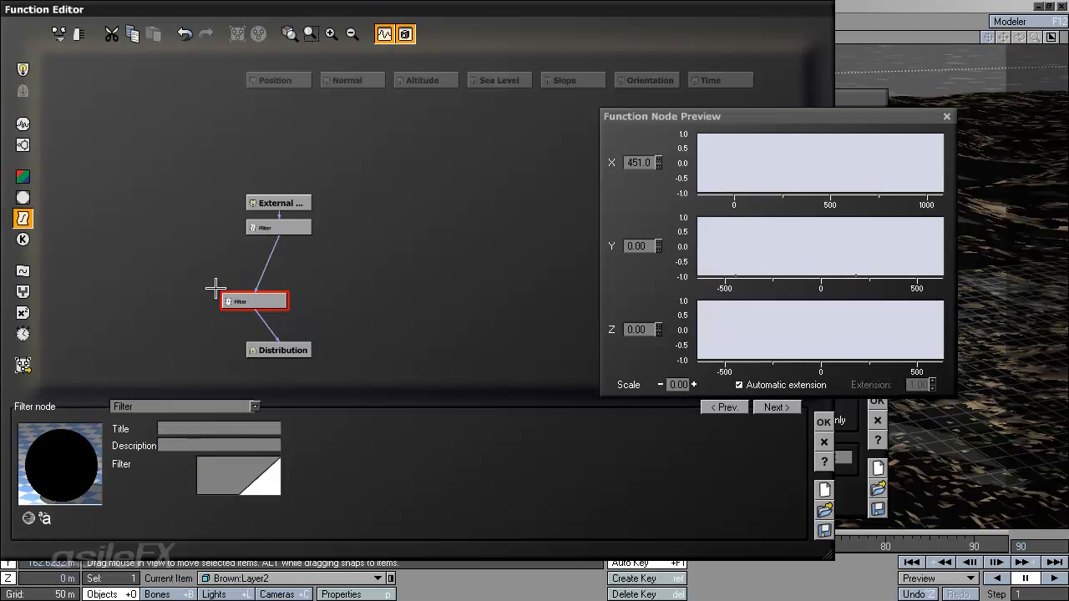
left_click_drag(251, 300, 277, 295)
left_click(158, 409)
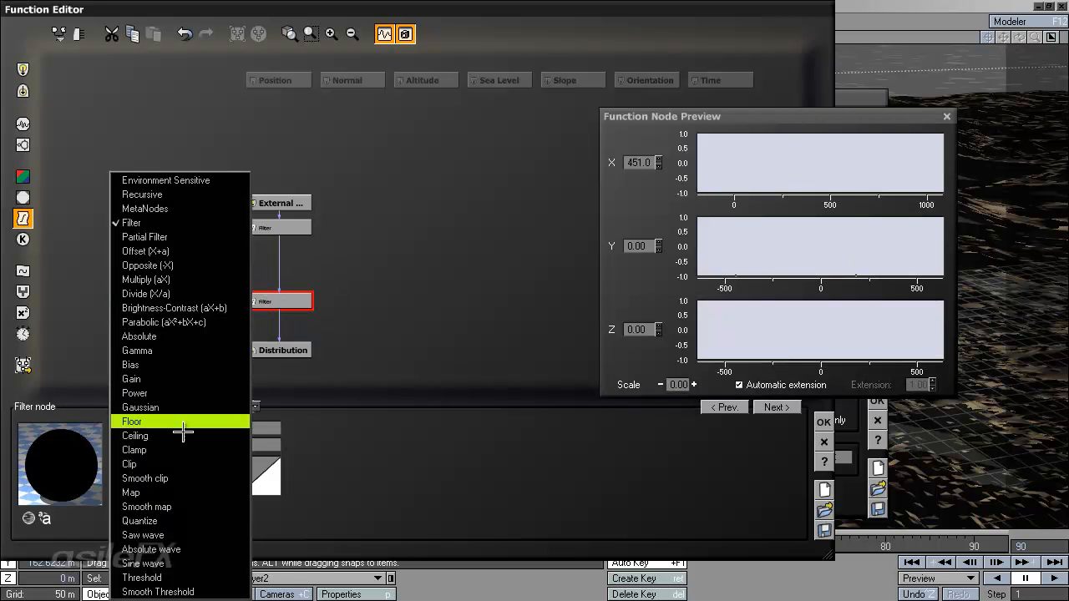
left_click(182, 493)
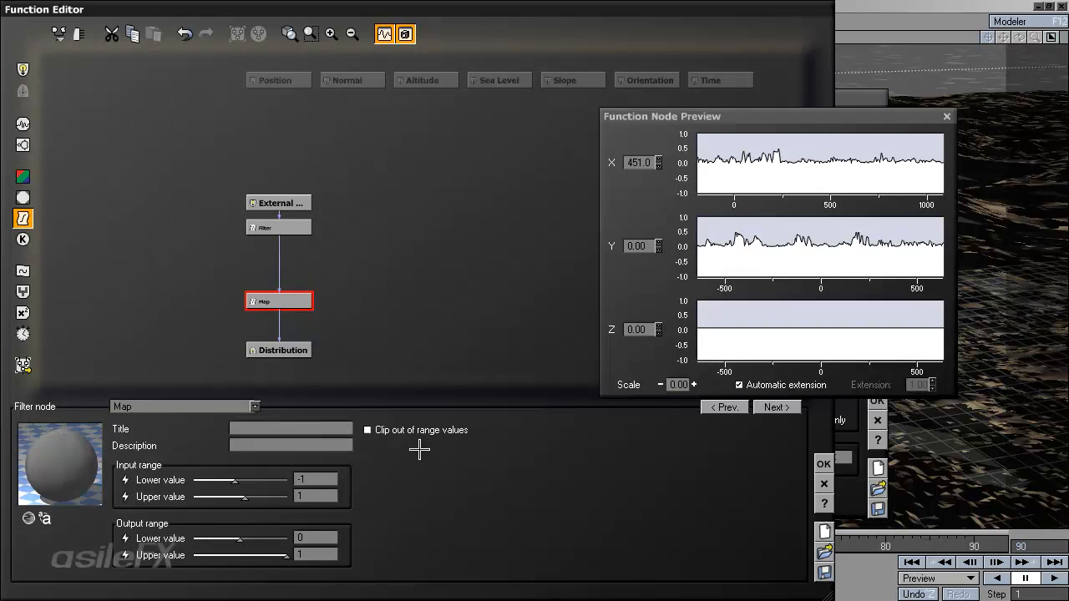
Set the Map node's output range lower value to -1 and its input range upper value to 0.1.
left_click(324, 539)
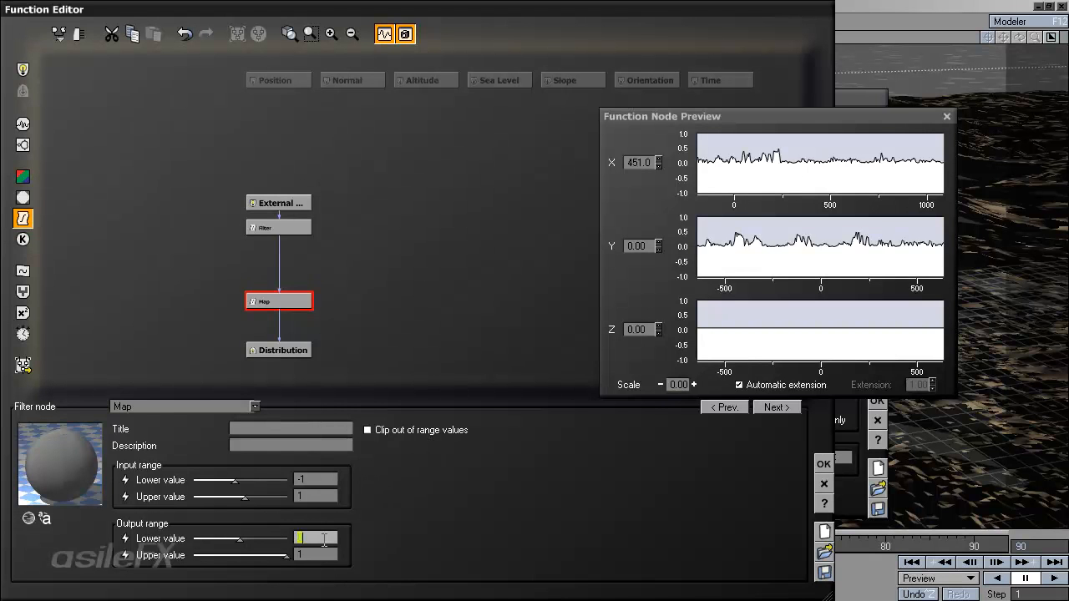
type("-1")
key("Return")
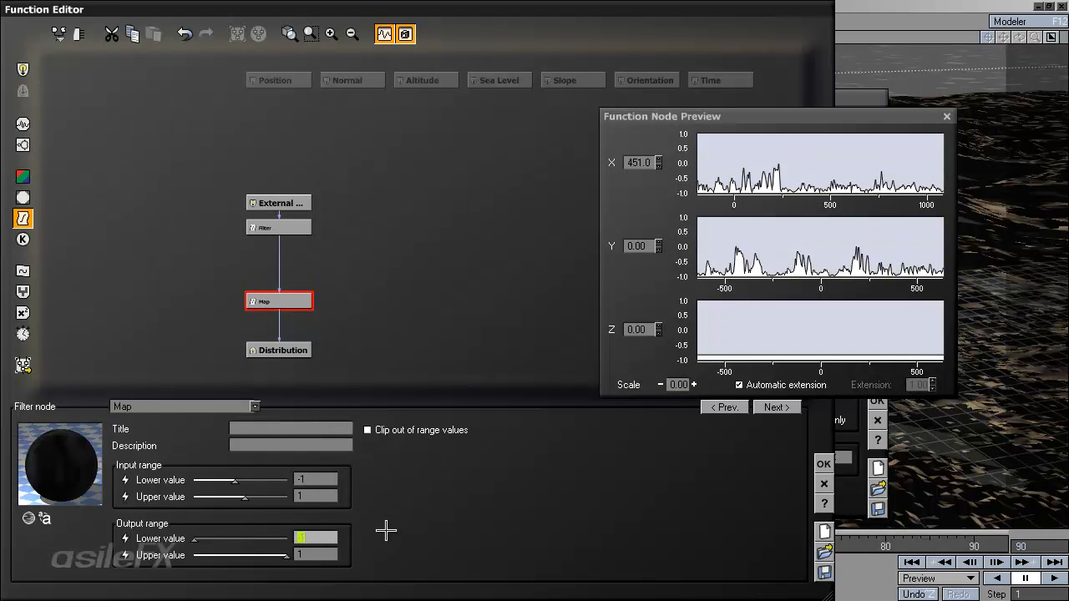
left_click(310, 495)
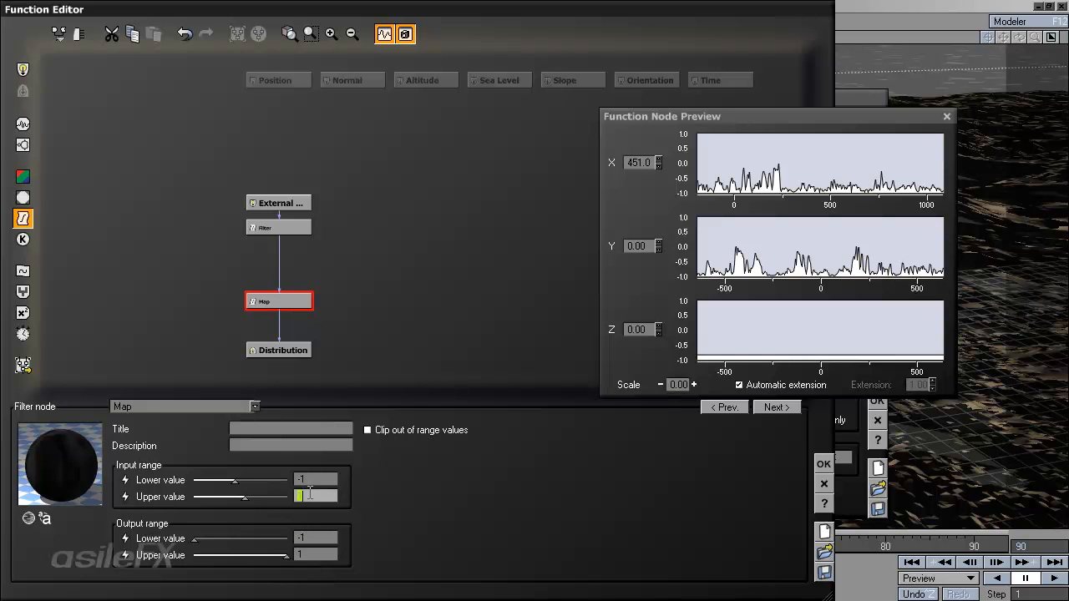
type("0")
key("Return")
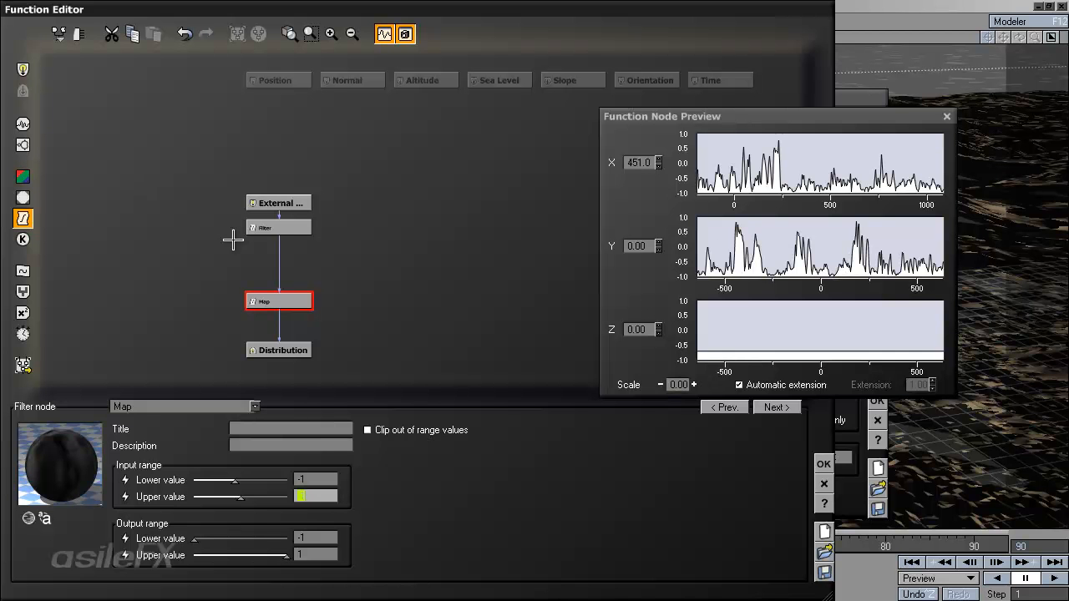
Delete the Filter node feeding the Map node and set the Map's input range lower value to 0.
left_click(288, 228)
key("Delete")
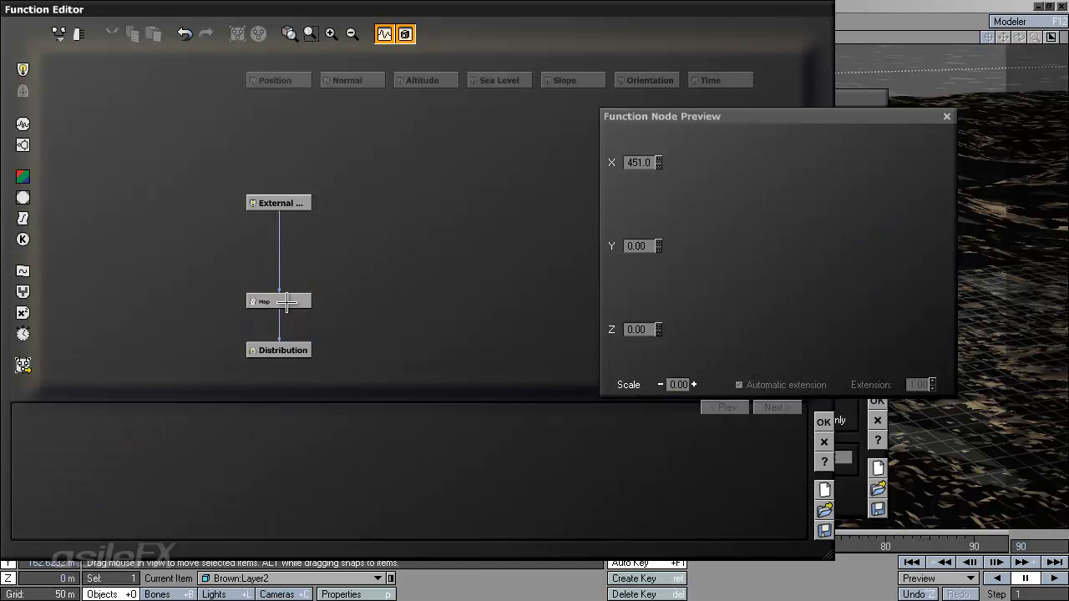
left_click(287, 301)
left_click(328, 478)
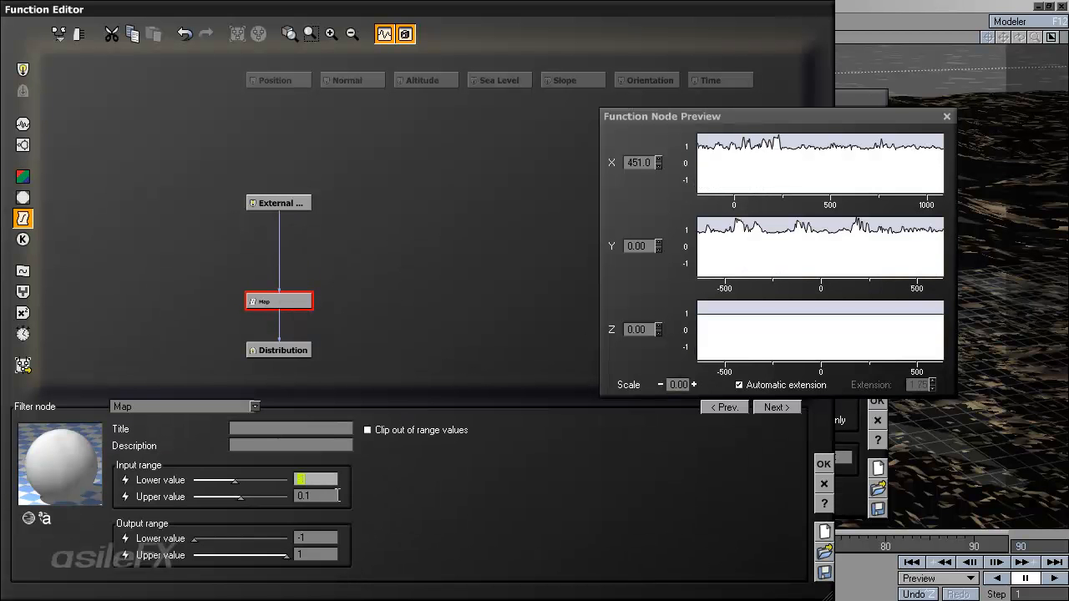
type("0")
key("Return")
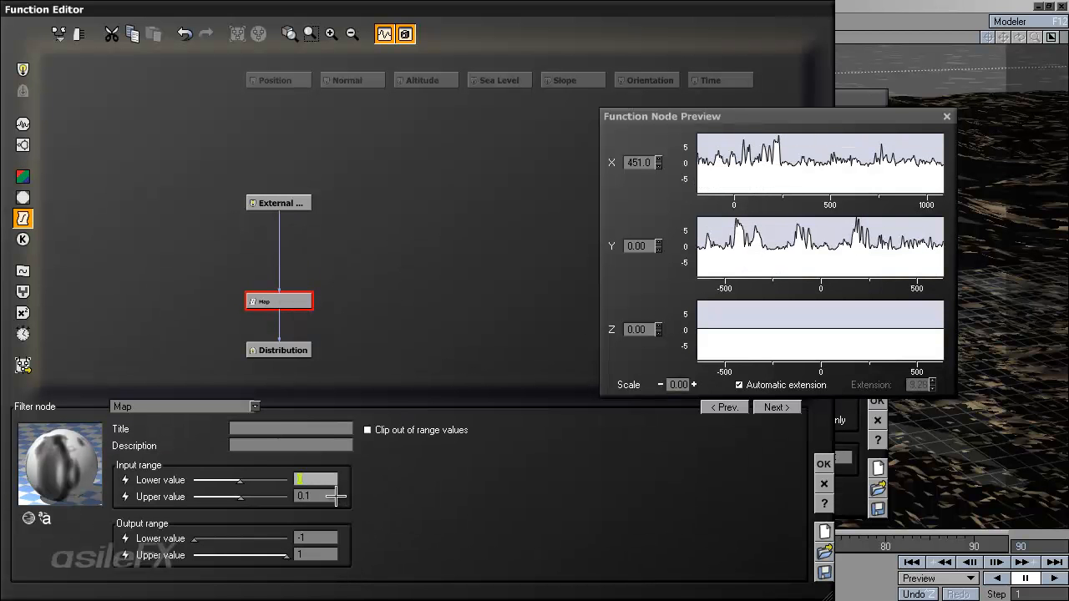
Try other lower input values on the Map node, including -1, and set its input range from 0 to 1.
type("-1")
key("Return")
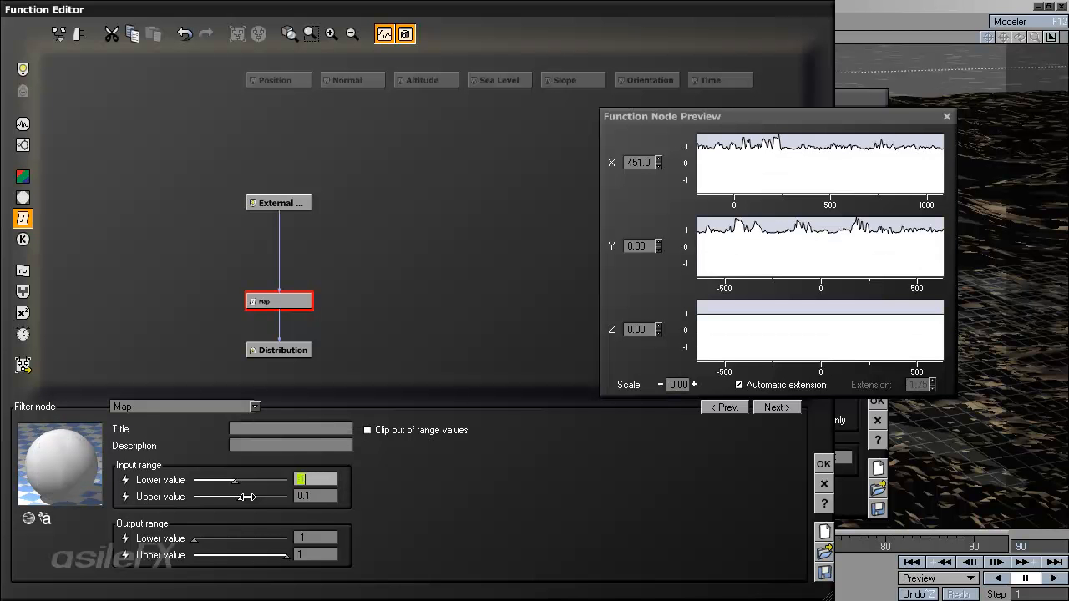
left_click_drag(229, 473, 263, 501)
double_click(322, 496)
type("1")
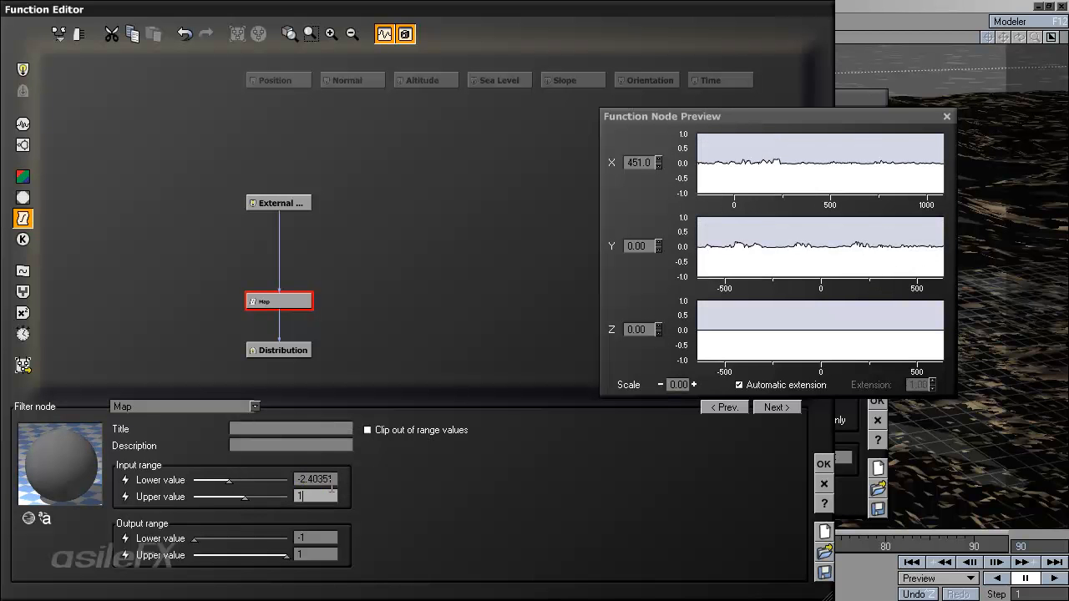
key("Return")
double_click(319, 478)
type("0")
key("Return")
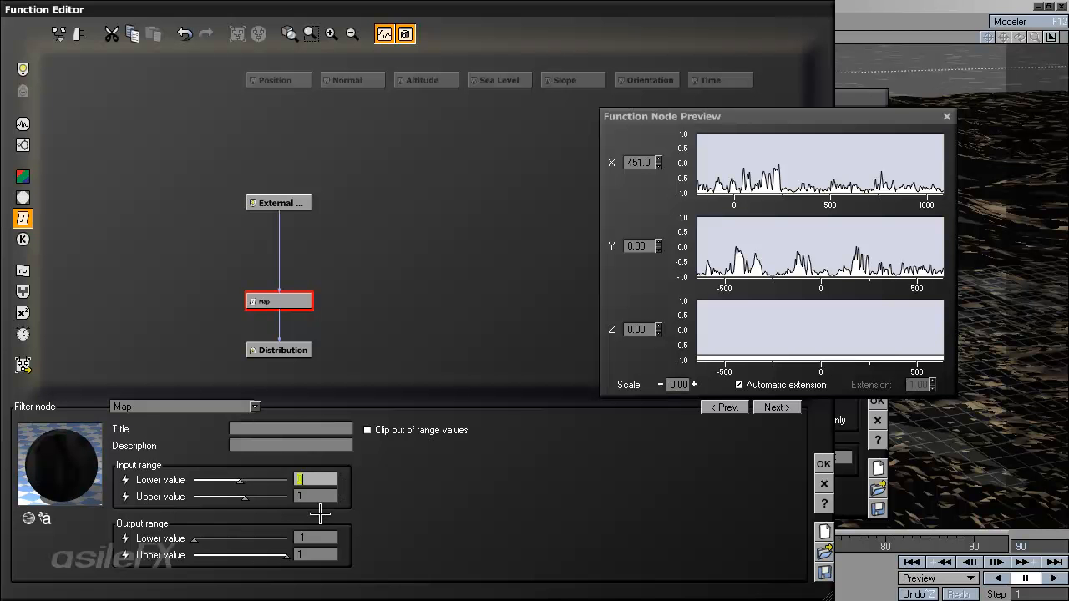
Try 2 and 0.5 as the Map node's upper input value and settle on 0.6.
double_click(309, 496)
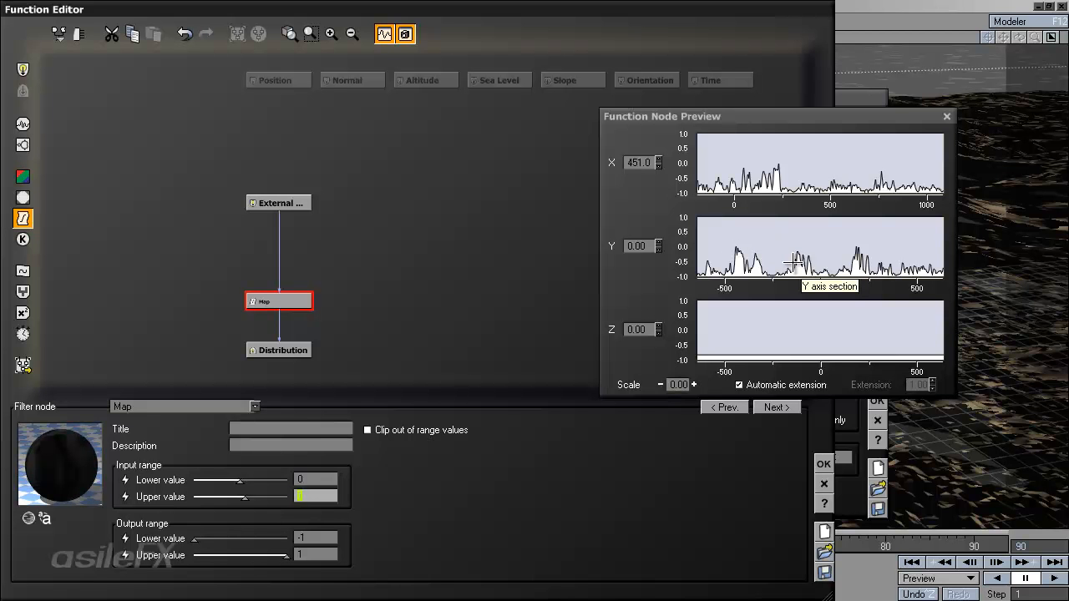
left_click_drag(273, 492, 267, 494)
type("2")
key("Return")
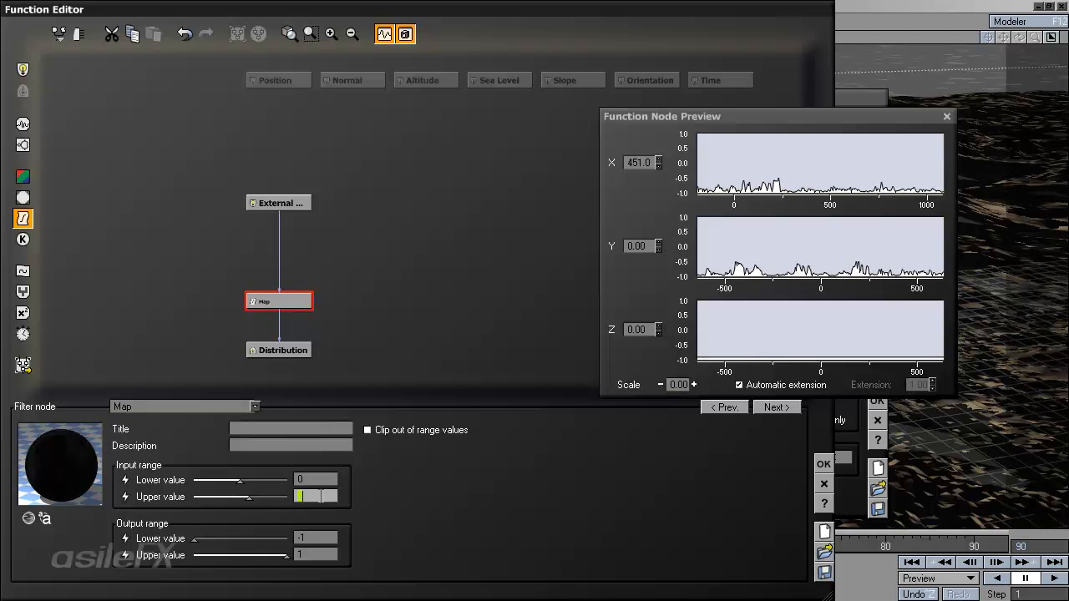
type(".5")
key("Return")
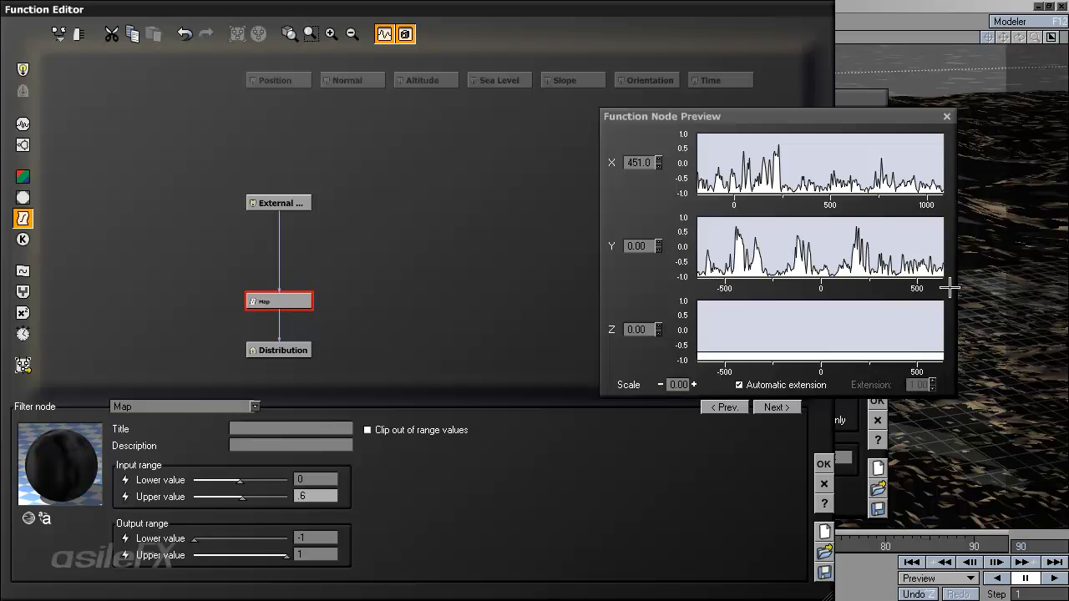
Accept the distribution graph and set the material preview to show a Terrain object on a Uniform background.
left_click(825, 461)
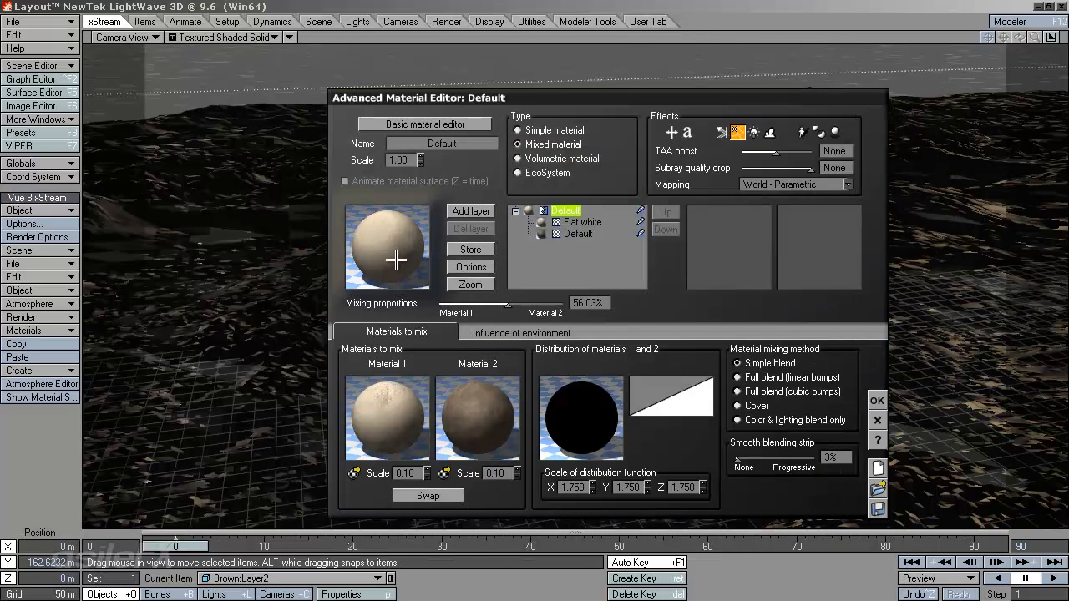
left_click(470, 266)
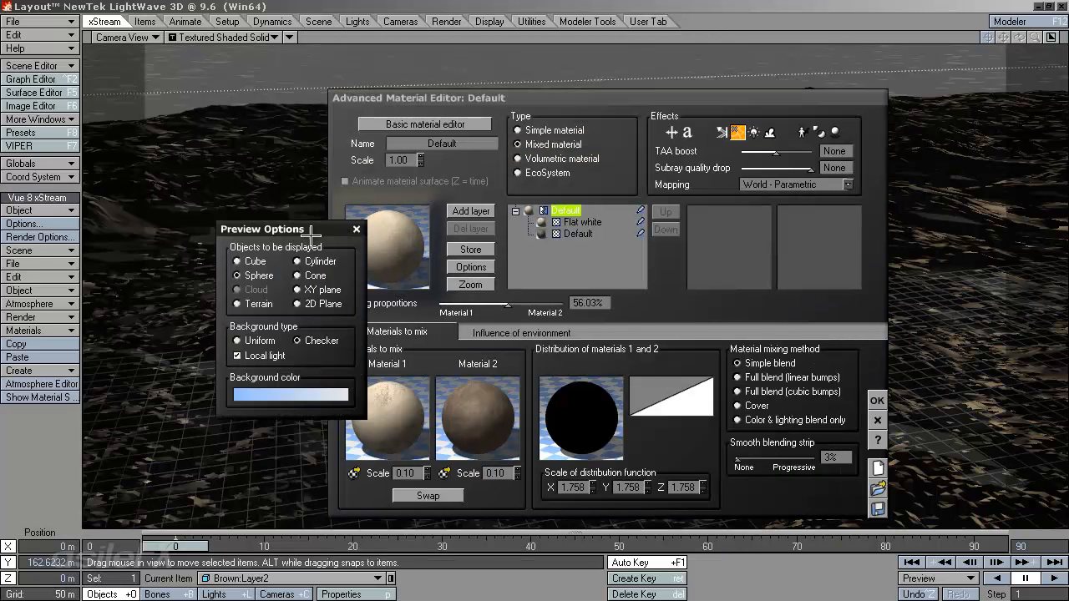
left_click_drag(311, 231, 268, 182)
left_click(195, 255)
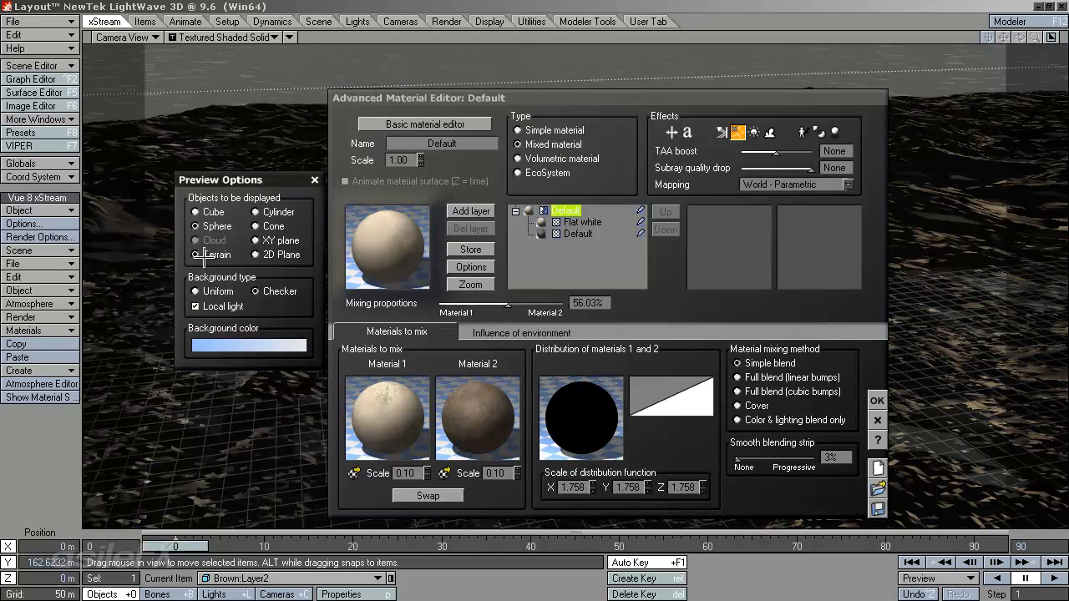
left_click(314, 180)
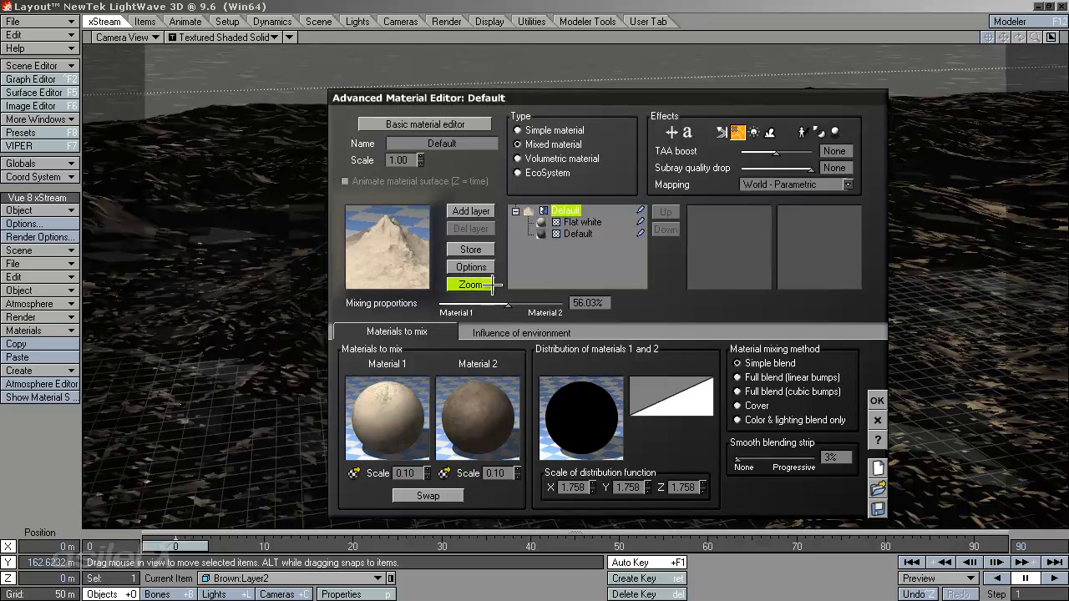
left_click(470, 267)
left_click(314, 180)
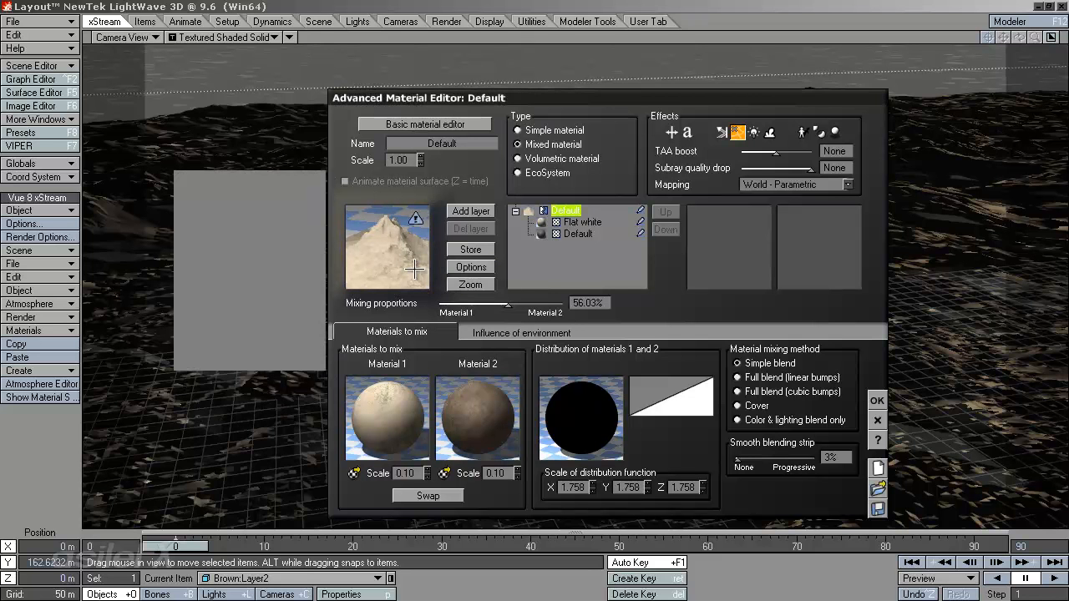
Examine the mixed material in an enlarged, rendered zoom preview, and close the preview.
left_click(470, 284)
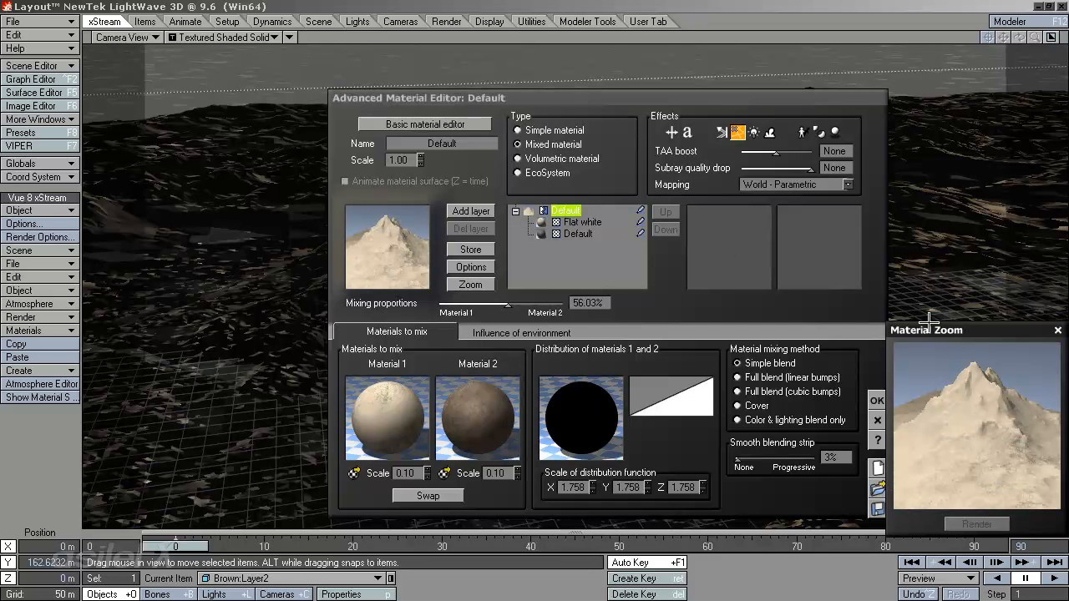
left_click_drag(970, 330, 402, 136)
left_click_drag(501, 343, 735, 510)
left_click_drag(550, 136, 322, 89)
left_click(299, 451)
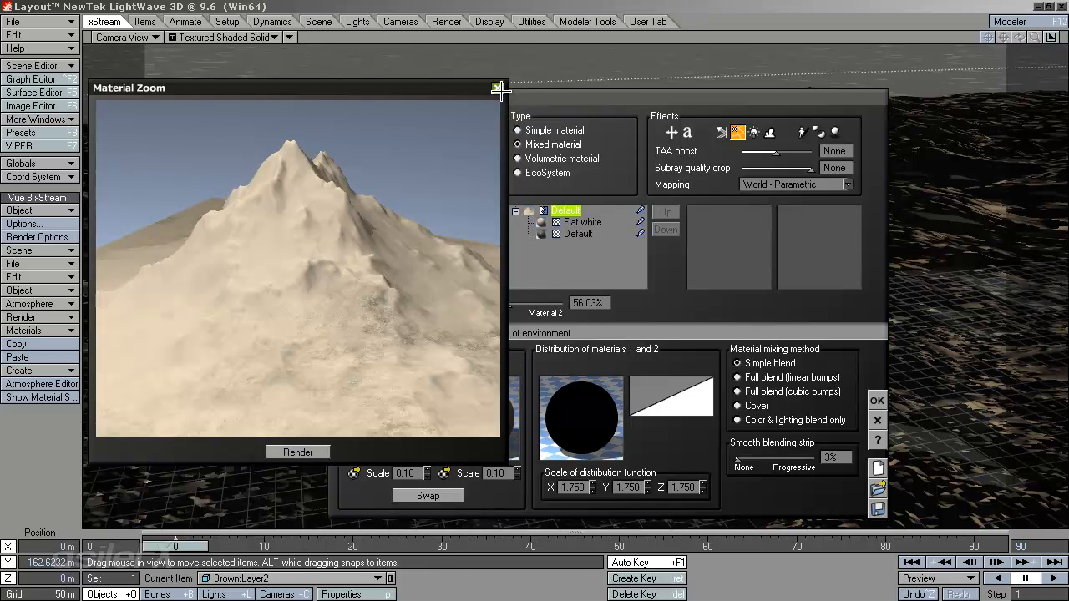
left_click(496, 88)
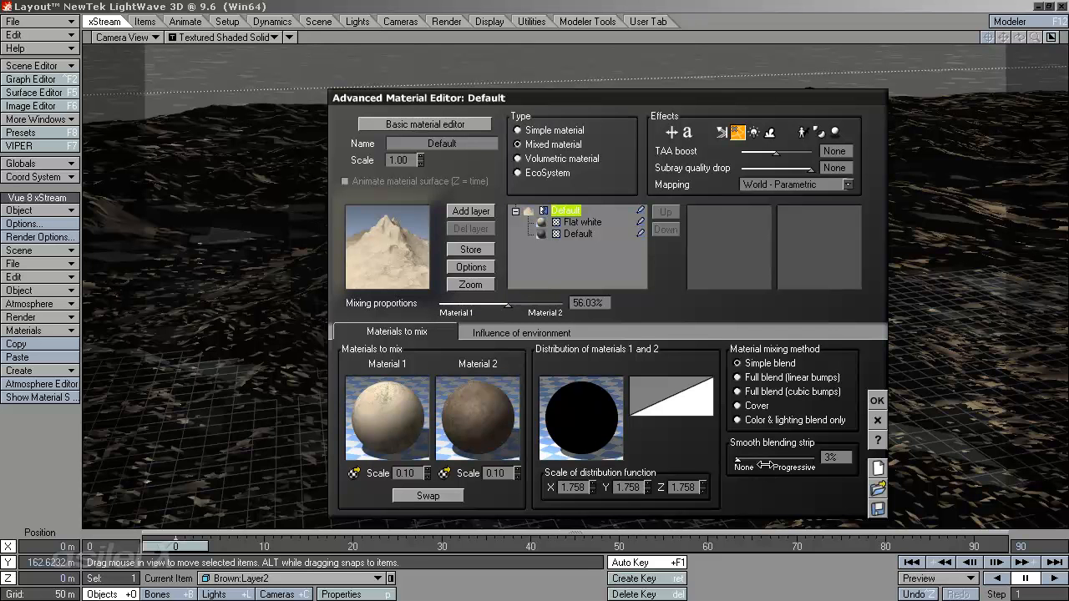
Set the mixed material's smooth blending strip to 30%.
left_click_drag(754, 458, 776, 458)
Look into the bump production function of the Flat white material and leave it without changes.
right_click(373, 407)
left_click(377, 410)
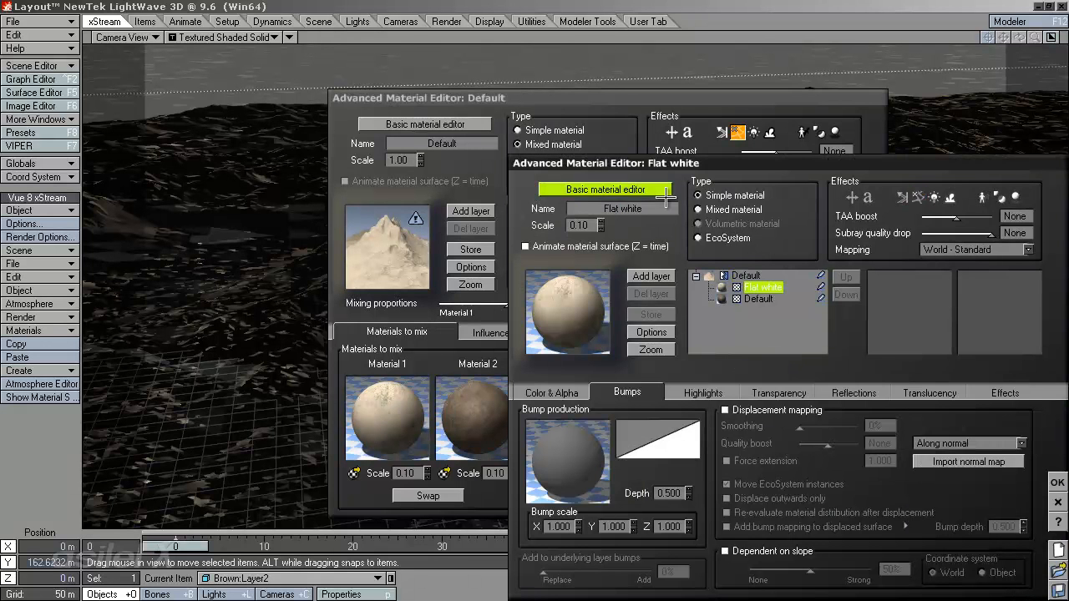
right_click(619, 475)
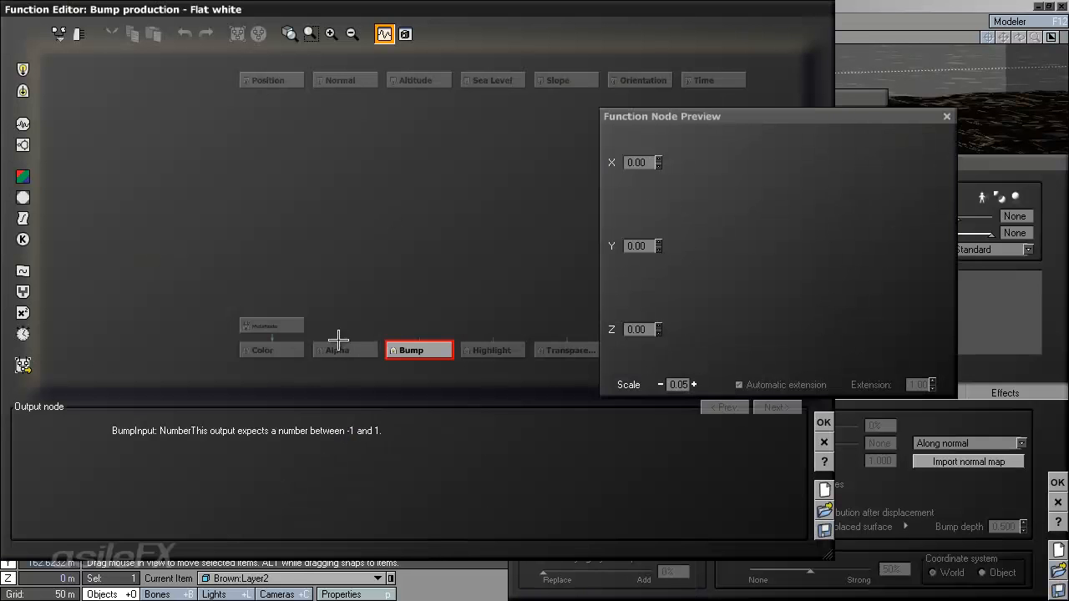
left_click(268, 324)
left_click_drag(430, 293, 499, 311)
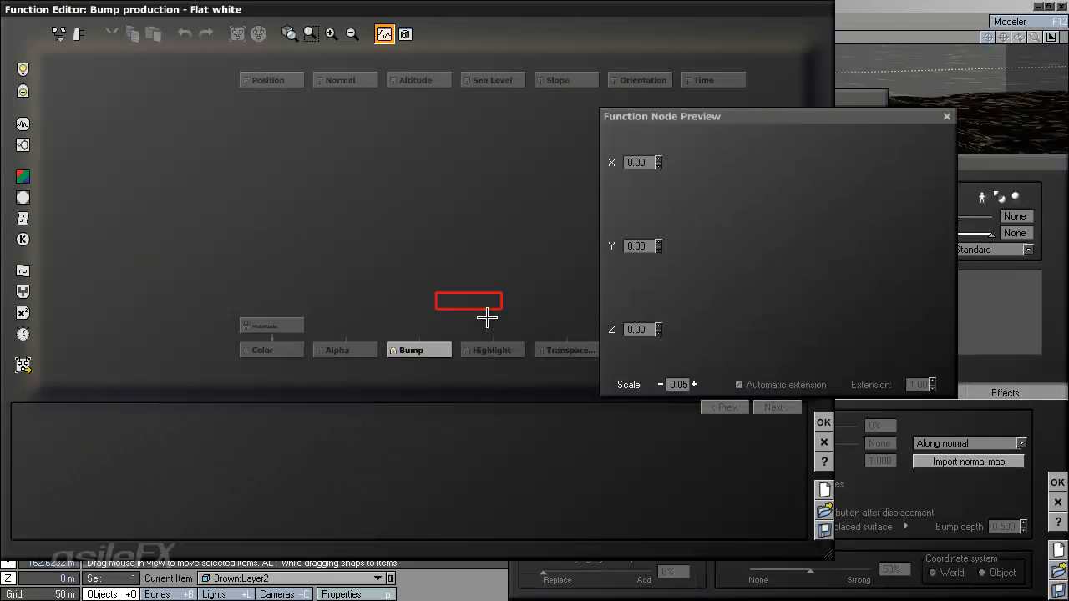
left_click(823, 435)
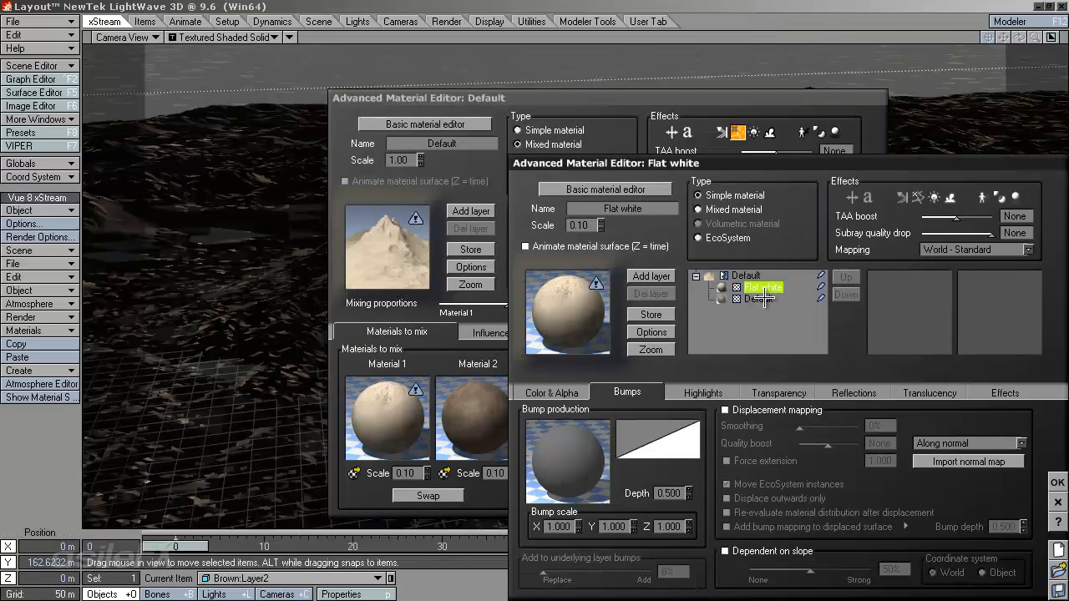
Try a Simple Fractal node with an increased smallest feature in the Default submaterial's bump production function.
left_click(758, 299)
right_click(561, 436)
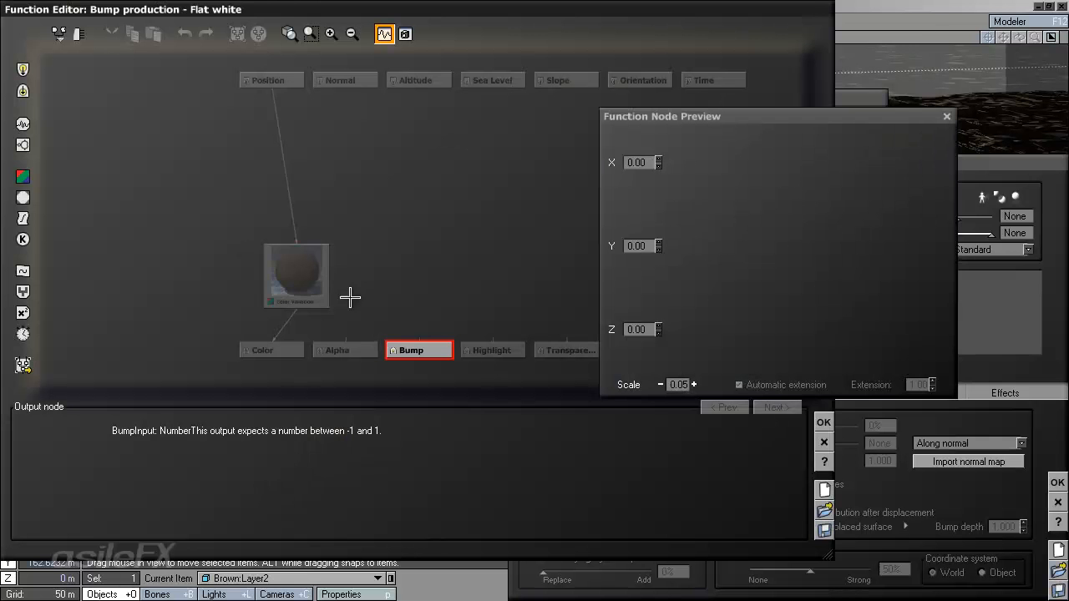
left_click_drag(304, 267, 272, 227)
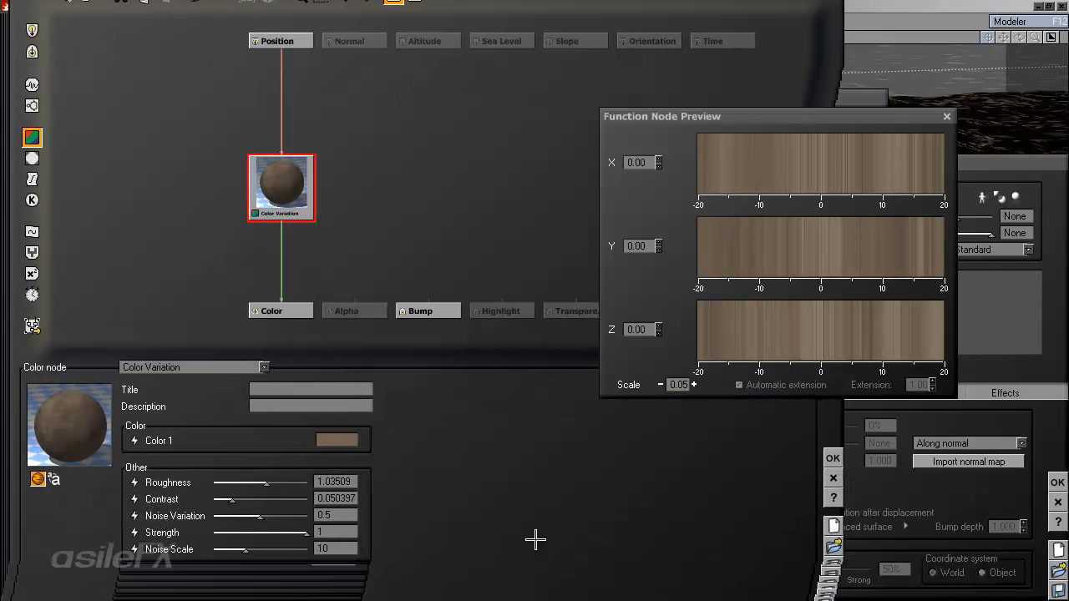
left_click(430, 175)
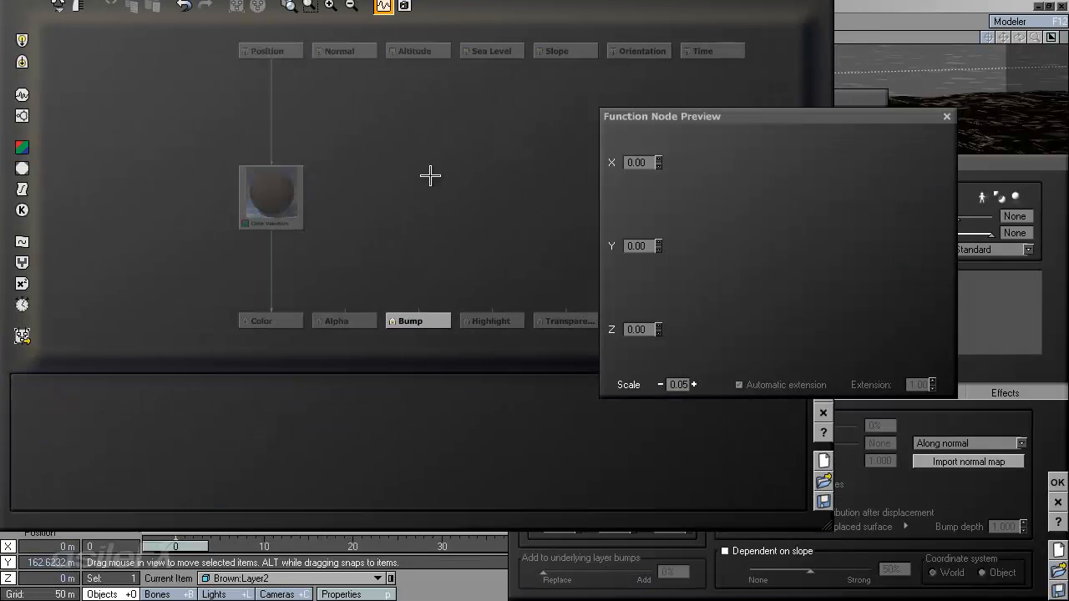
left_click(22, 116)
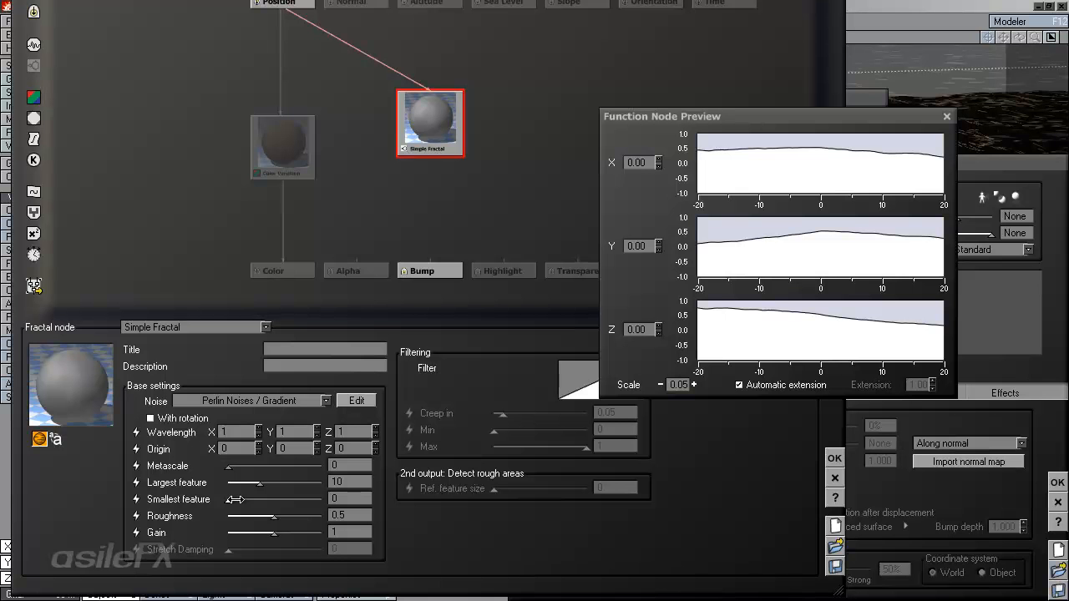
left_click_drag(235, 500, 315, 490)
left_click_drag(299, 501, 296, 502)
left_click(833, 478)
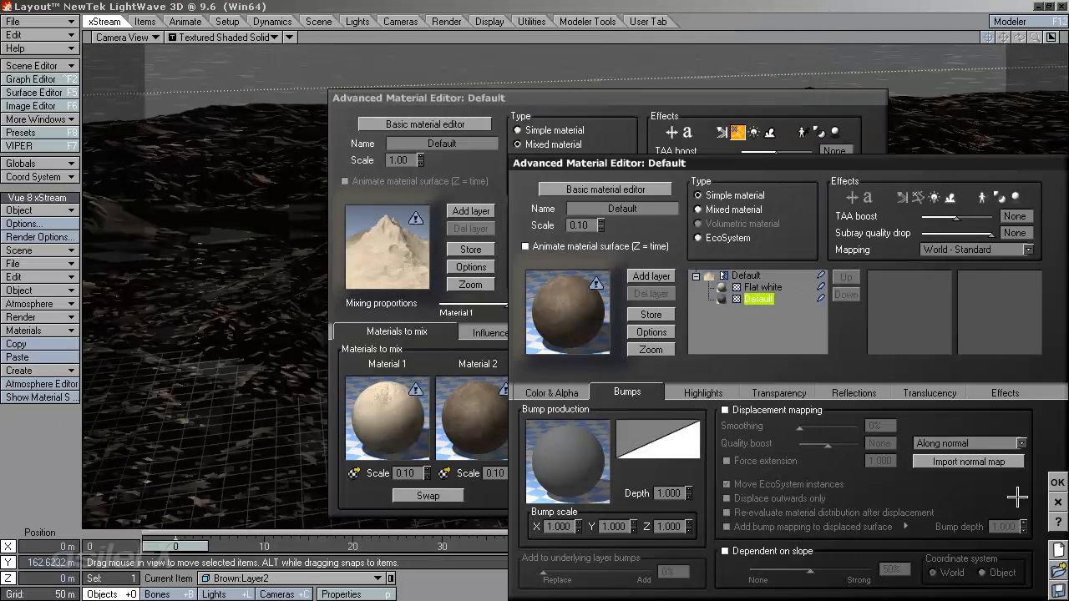
left_click(1057, 501)
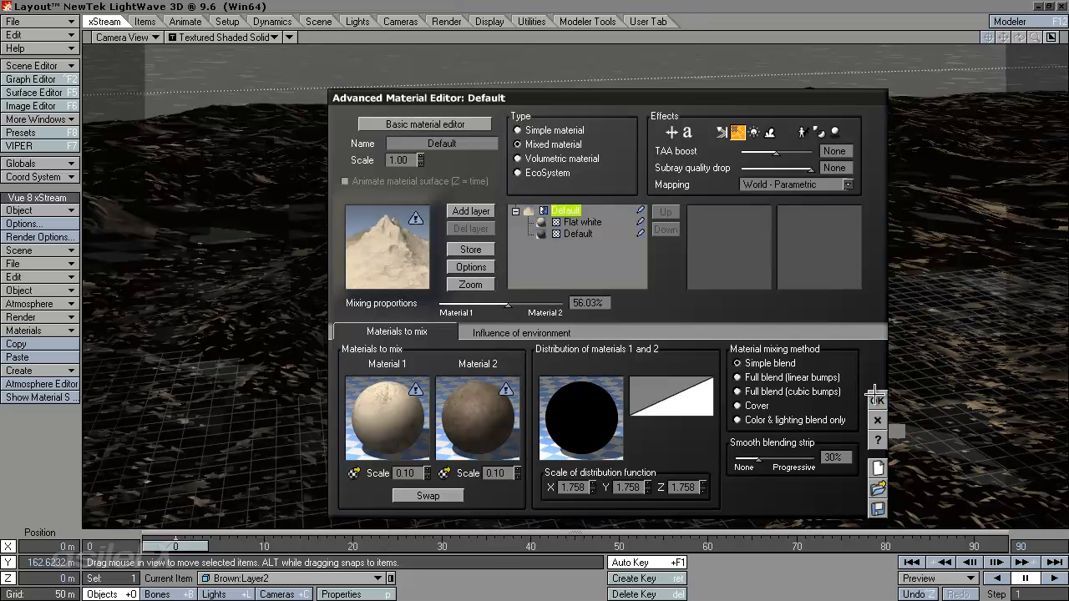
Accept the mixed material's settings and create a standard procedural terrain in the scene.
left_click(875, 396)
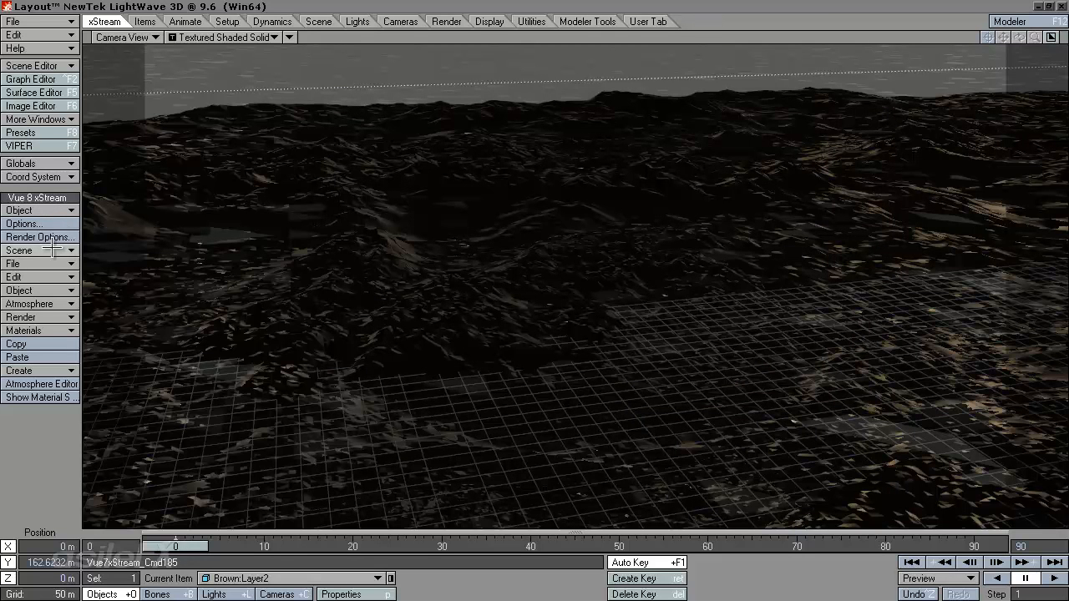
left_click(46, 291)
mouse_move(250, 429)
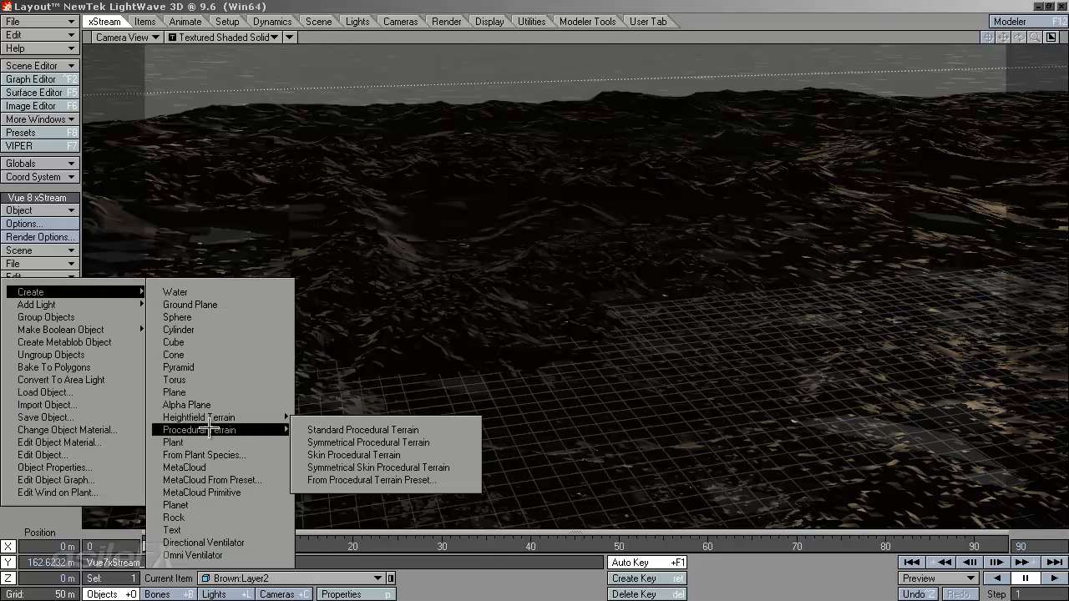
left_click(364, 433)
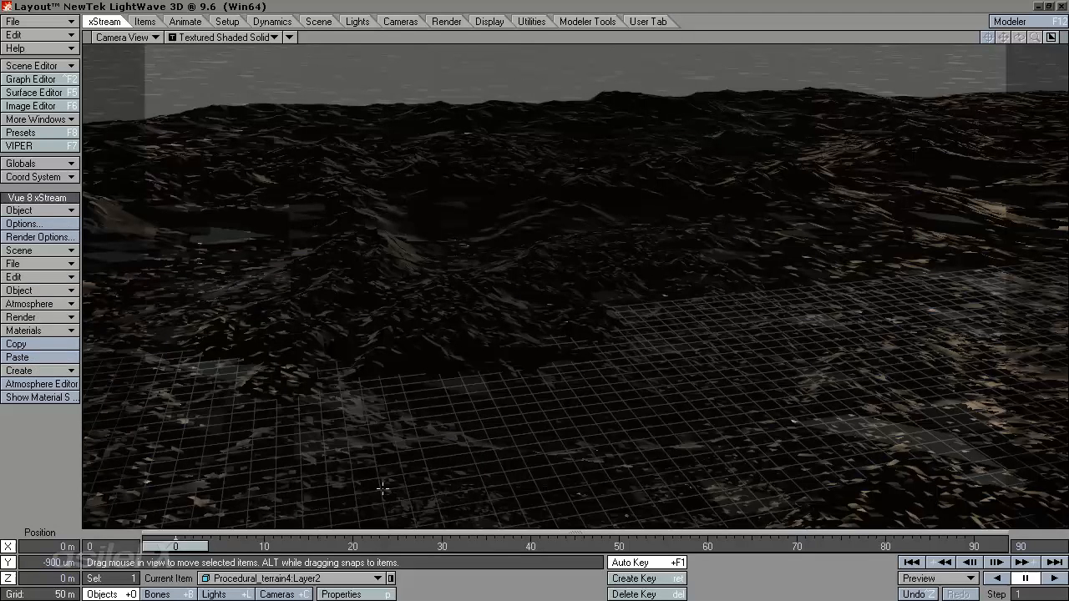
Select the new procedural terrain as the current item and open it in the Terrain Editor.
left_click(338, 578)
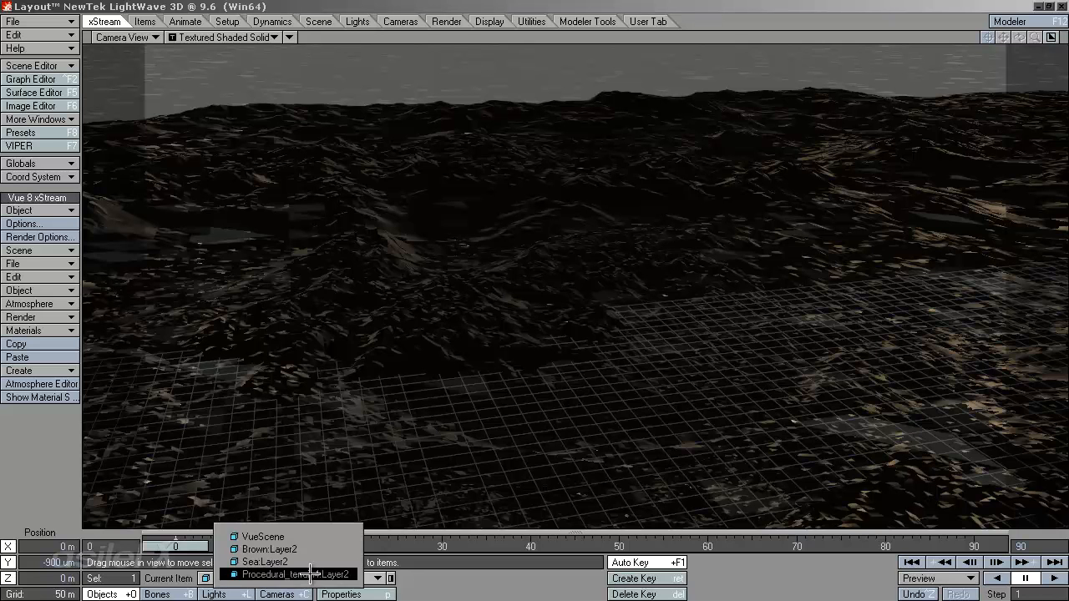
left_click(347, 577)
left_click(526, 169, "ctrl+shift")
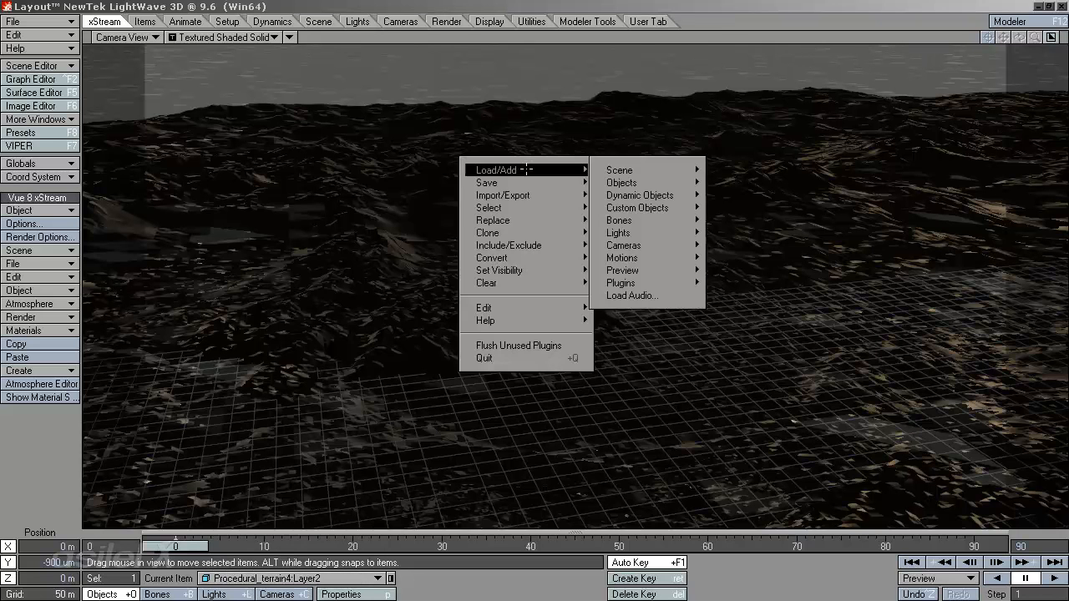
left_click(533, 45)
right_click(533, 47, "ctrl+shift")
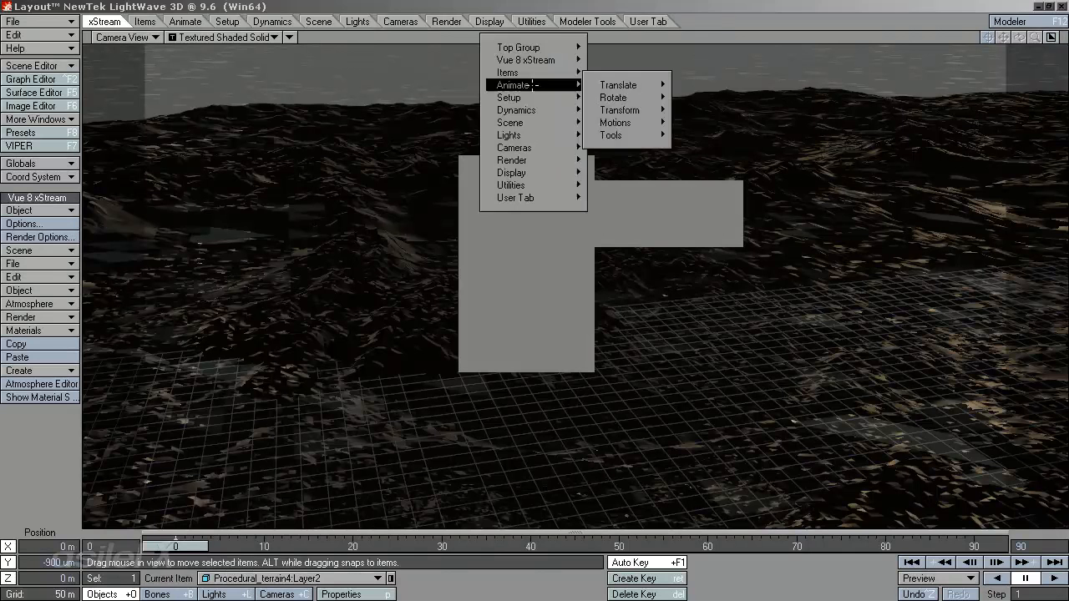
mouse_move(532, 48)
left_click(477, 50)
right_click(465, 142, "ctrl+shift")
mouse_move(476, 153)
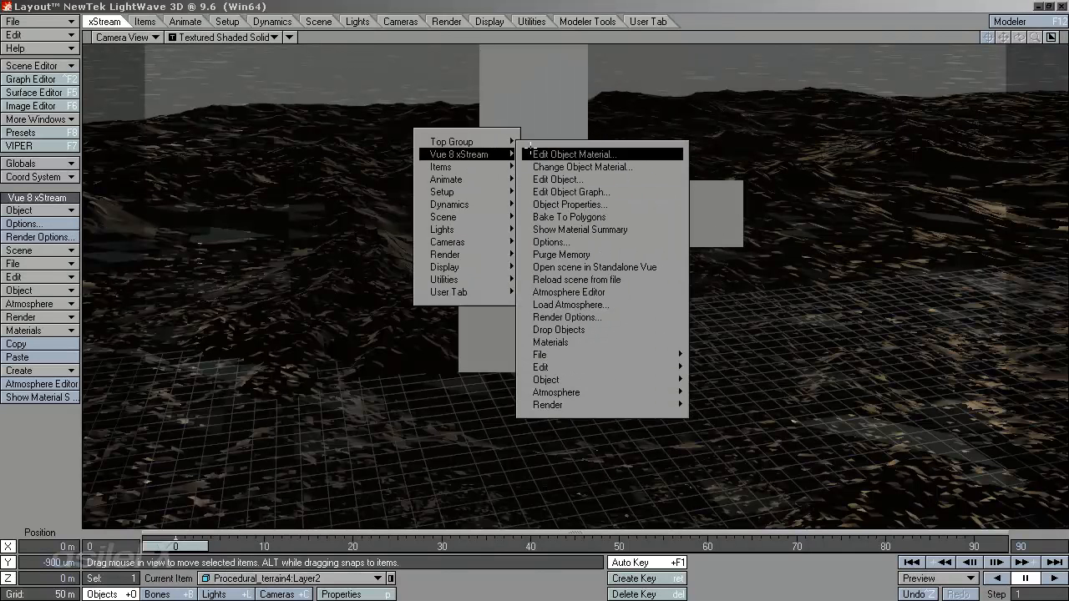
left_click(591, 167)
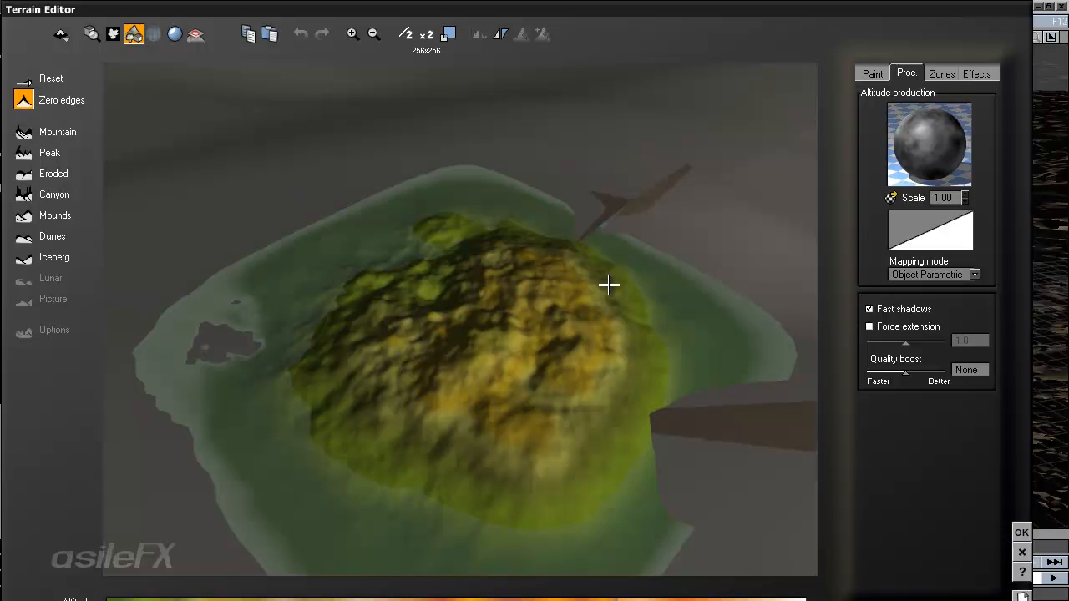
Hide the surrounding scene in the terrain preview and turn off zero edges for the terrain.
left_click(133, 33)
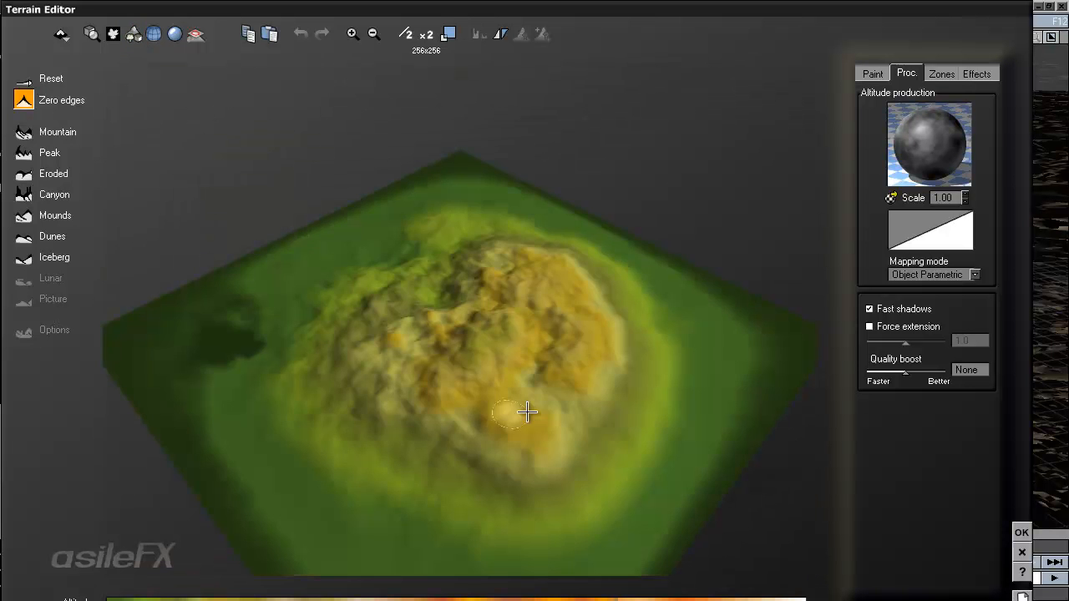
left_click(60, 131)
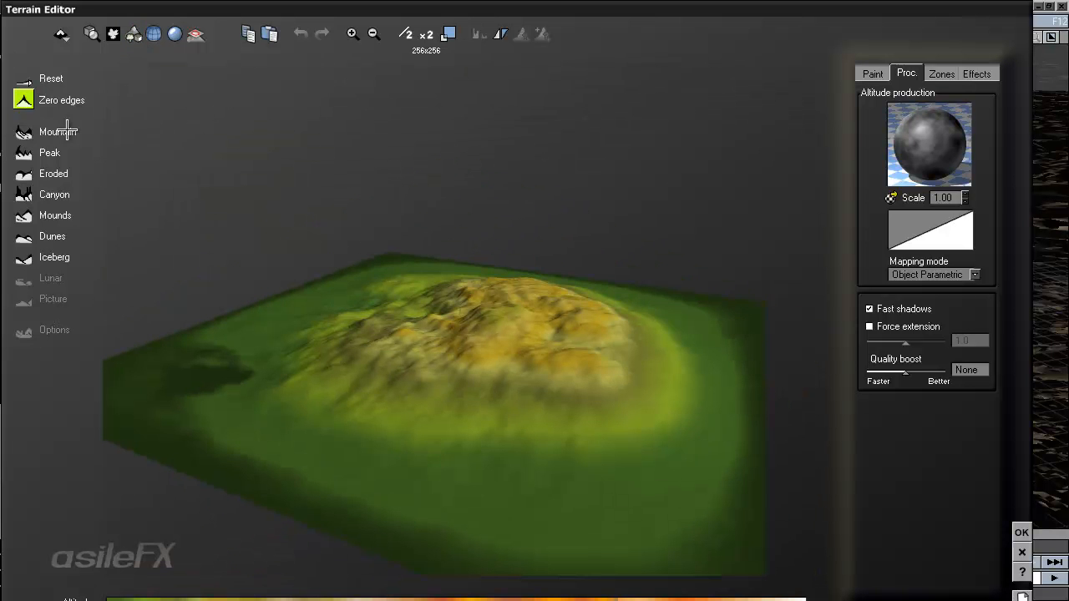
left_click_drag(600, 325, 278, 365)
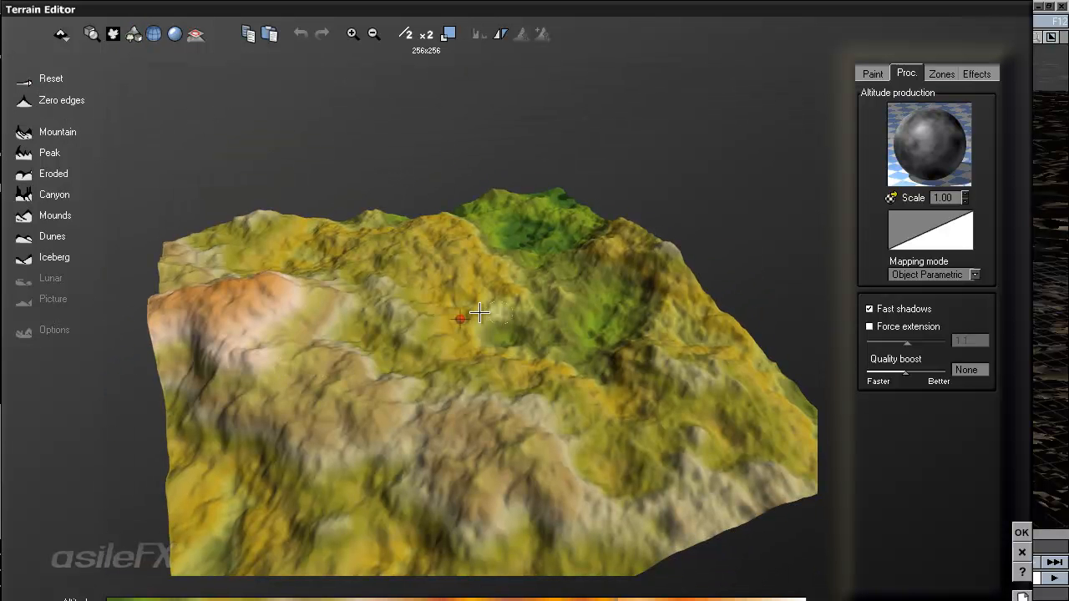
Change the procedural terrain's type to Infinite and decline replacing the scene's existing infinite procedural terrain.
left_click(63, 34)
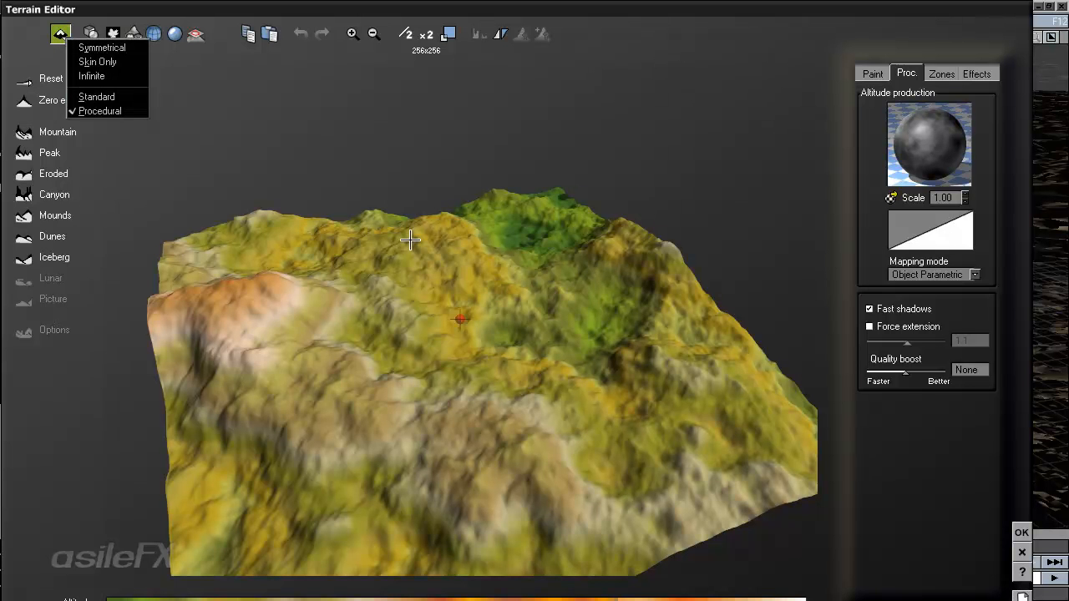
left_click_drag(499, 342, 452, 265)
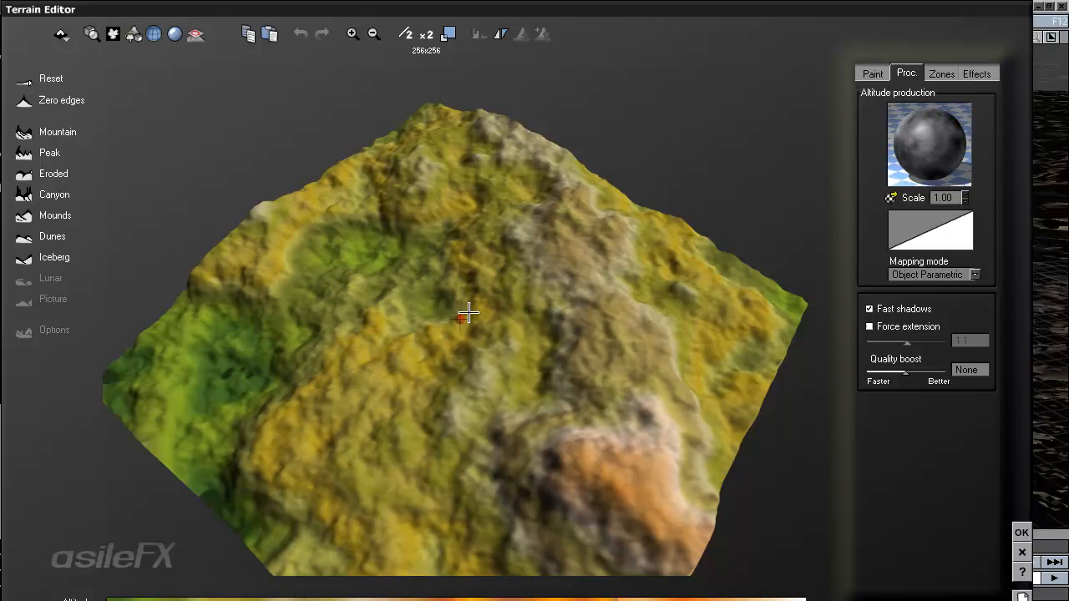
left_click_drag(467, 308, 515, 277)
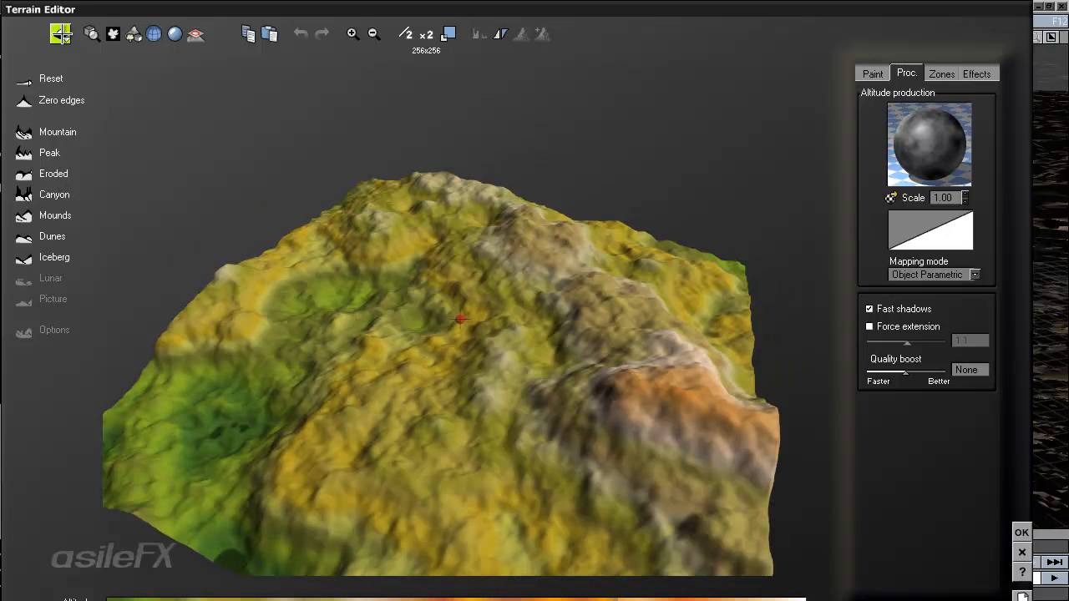
left_click(60, 33)
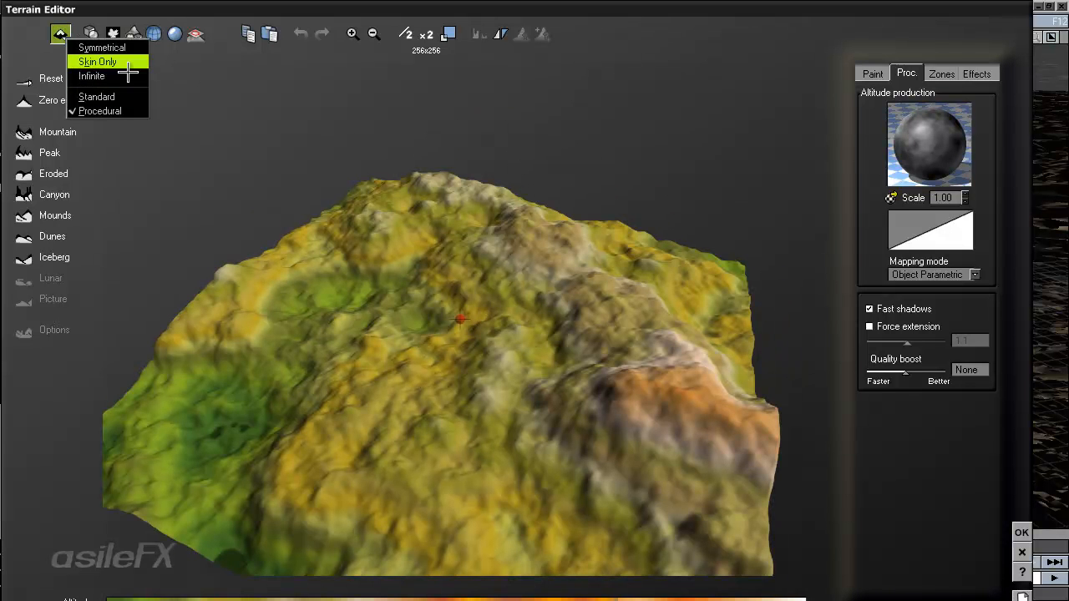
left_click(127, 75)
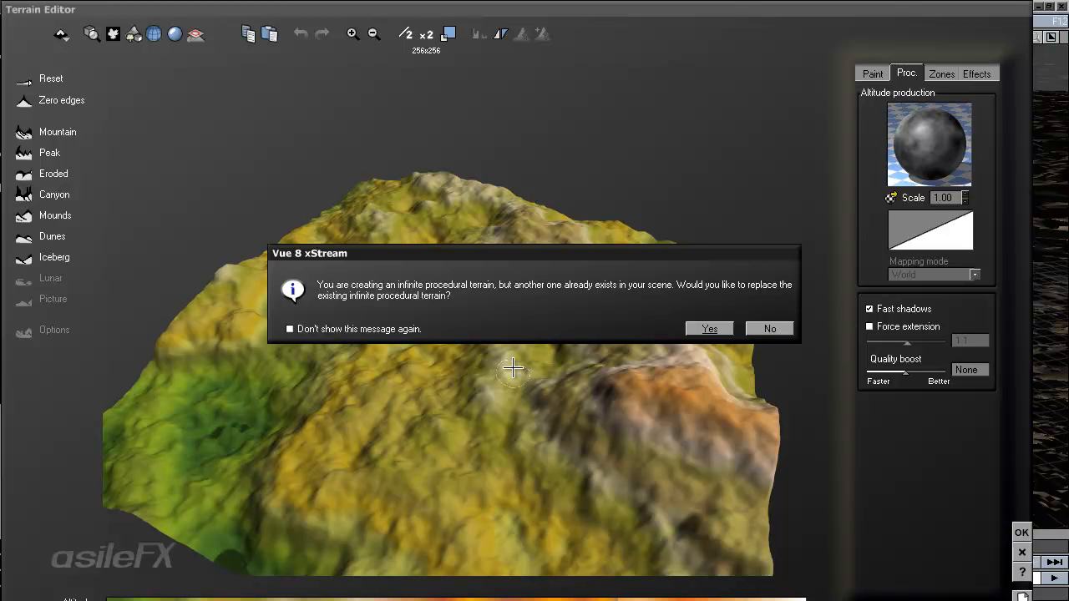
left_click(767, 329)
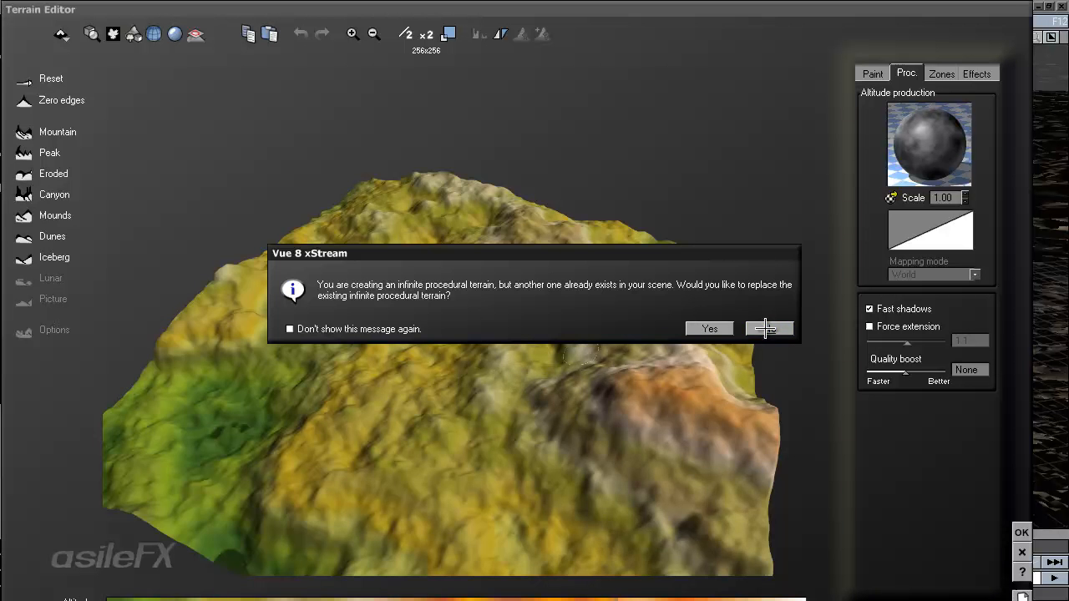
Try to turn off the procedural terrain's Infinite option, and close the Terrain Editor without accepting its changes.
right_click_drag(643, 367, 580, 334)
left_click(60, 34)
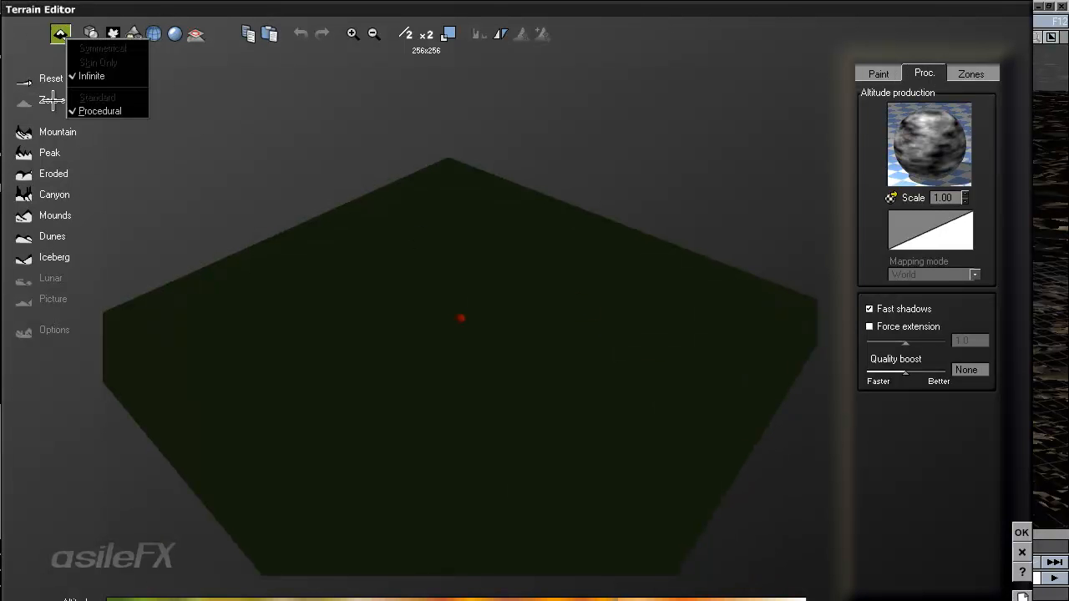
left_click(92, 79)
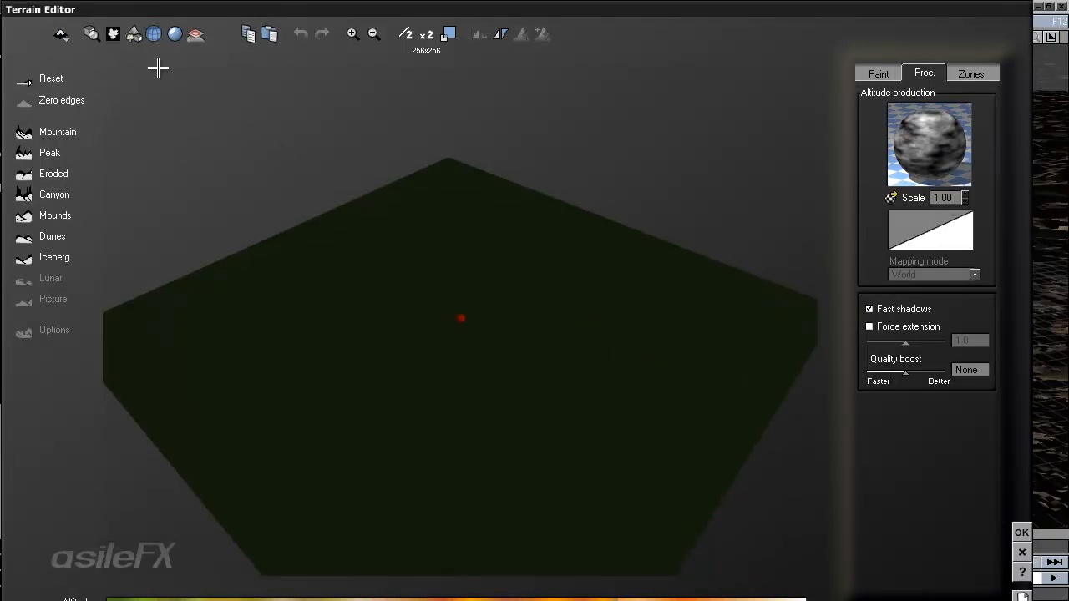
left_click(60, 34)
left_click(109, 77)
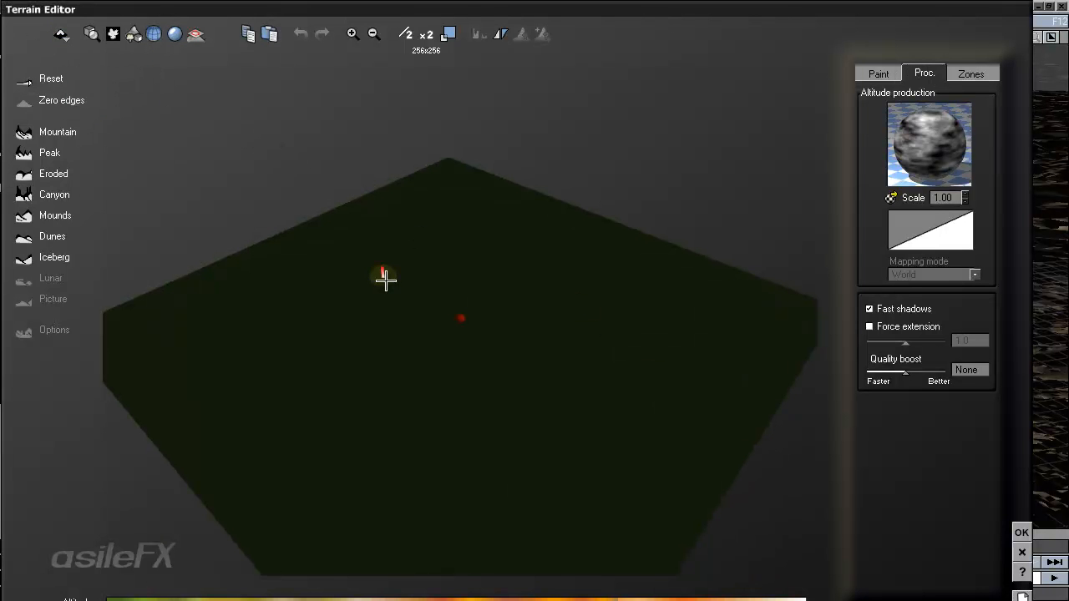
left_click(60, 35)
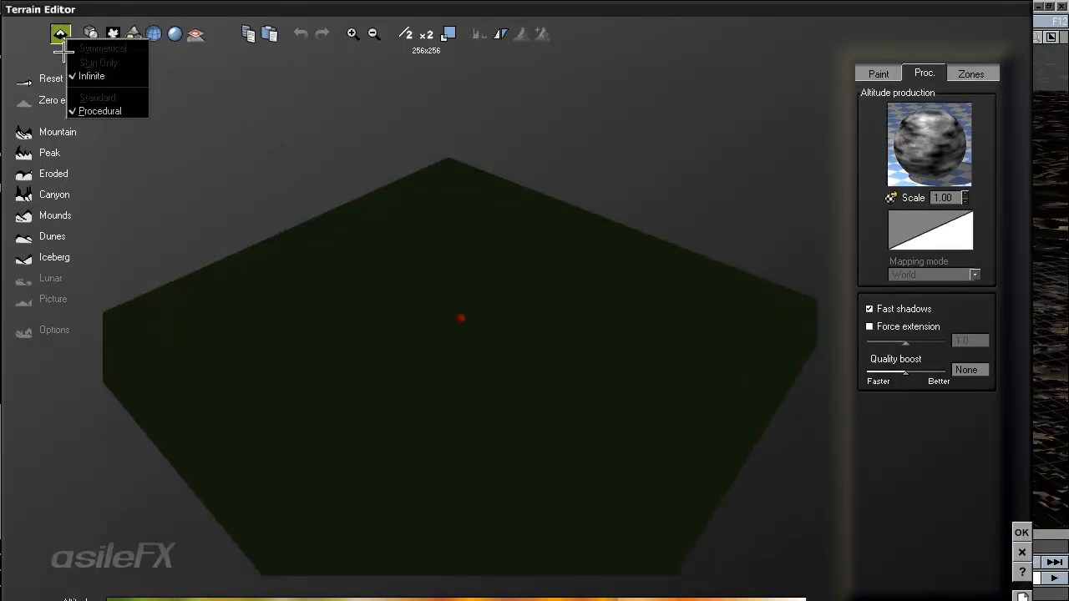
left_click(100, 77)
left_click(61, 33)
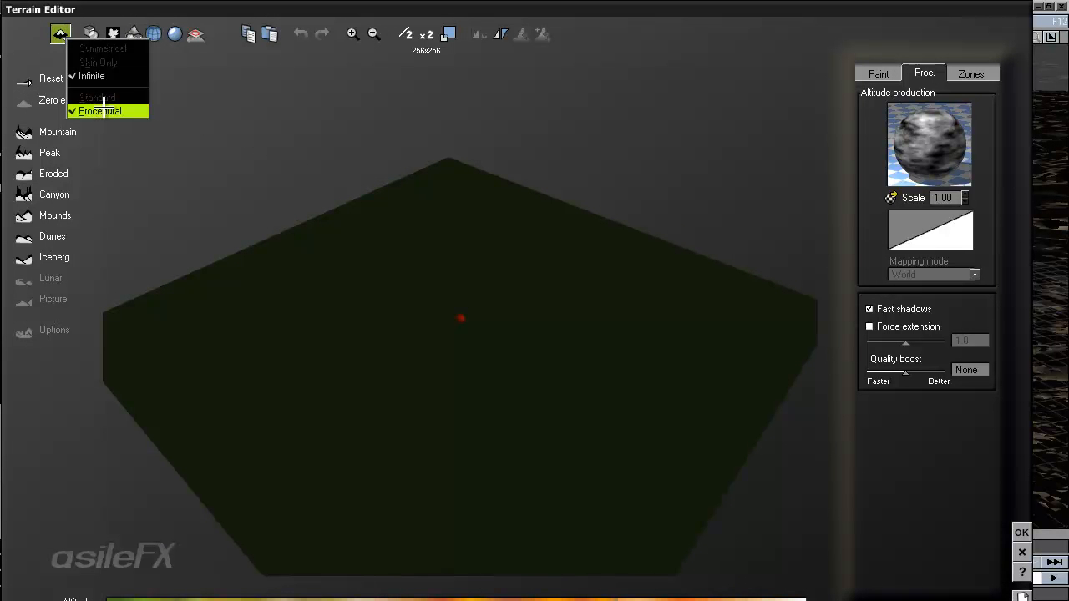
left_click(91, 110)
left_click(60, 33)
left_click(98, 76)
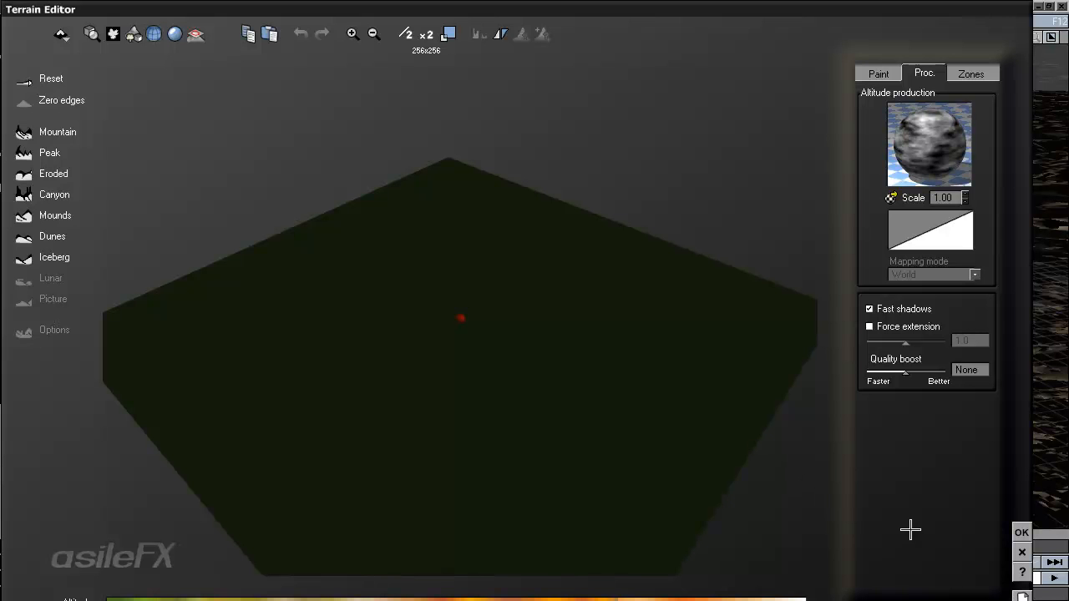
left_click_drag(1026, 462, 1015, 403)
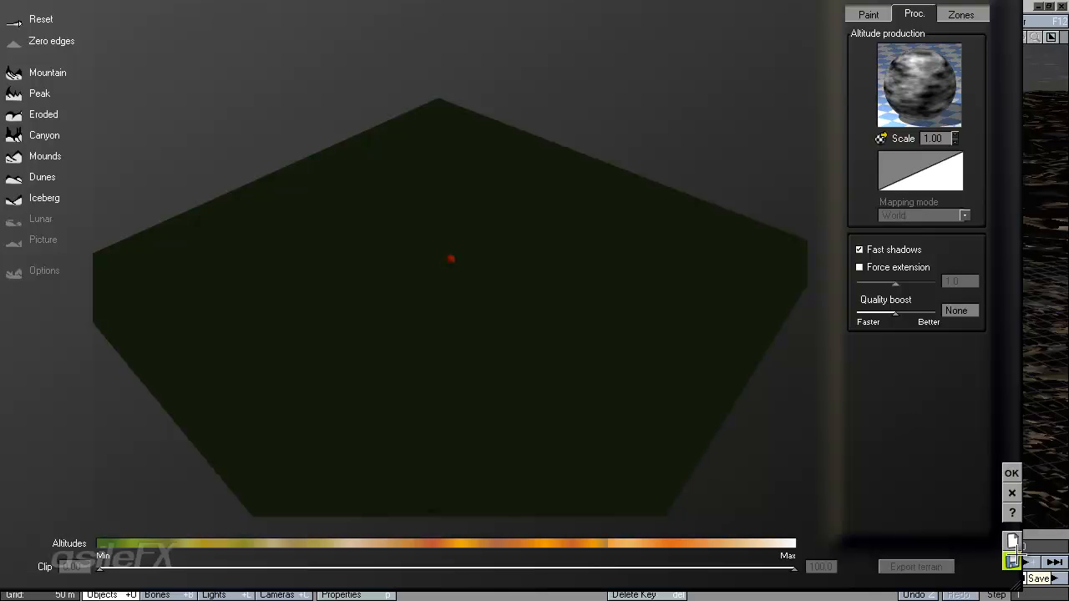
left_click(1012, 491)
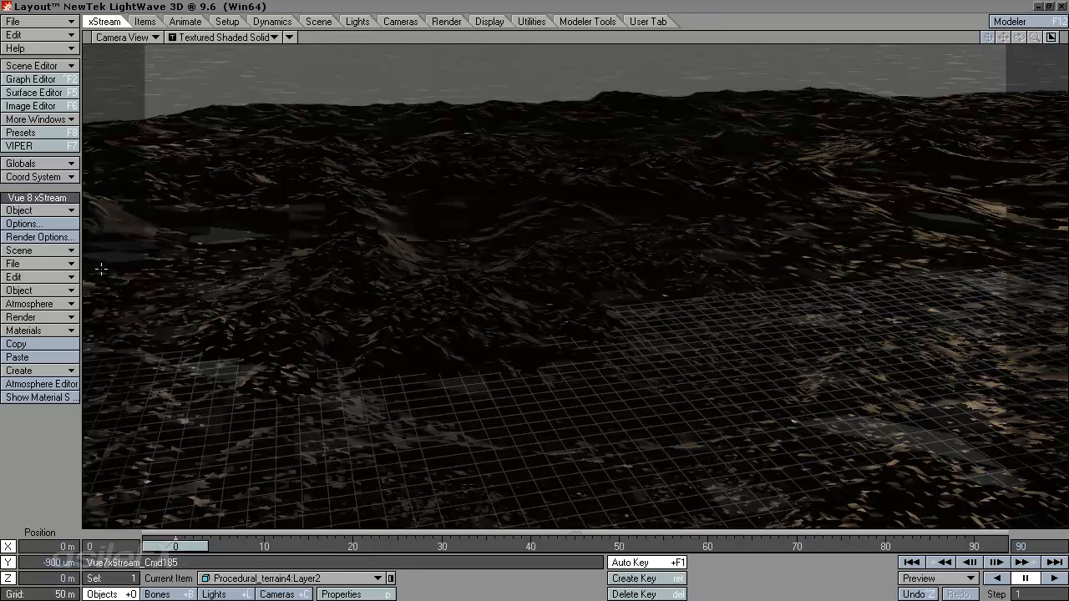
Enable the spherical scene in the Vue scene options, accepting the aerial perspective reset to 1, and apply the options.
left_click(38, 224)
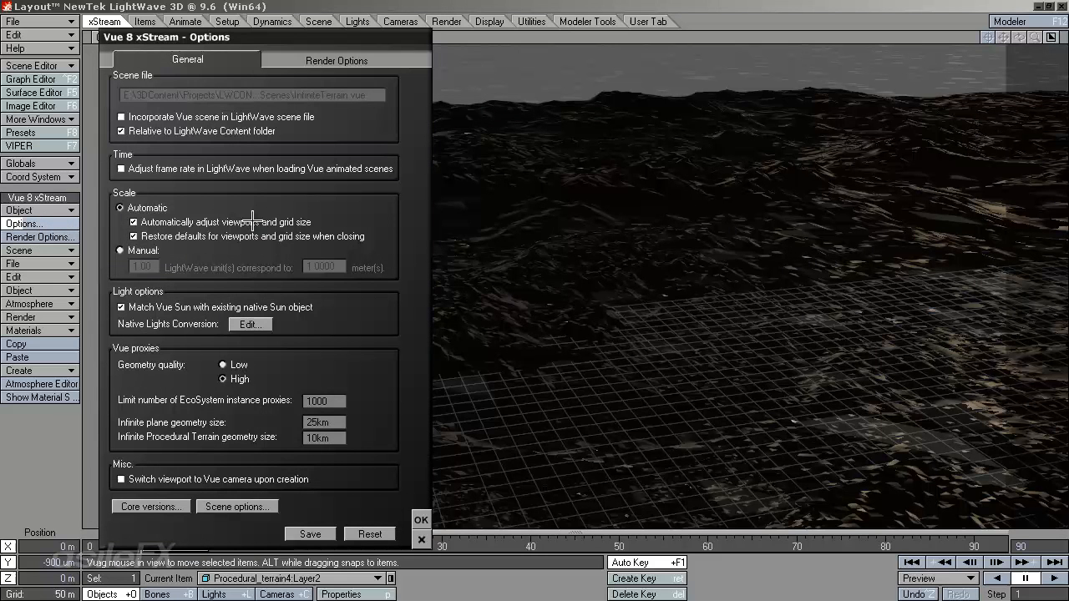
left_click(237, 507)
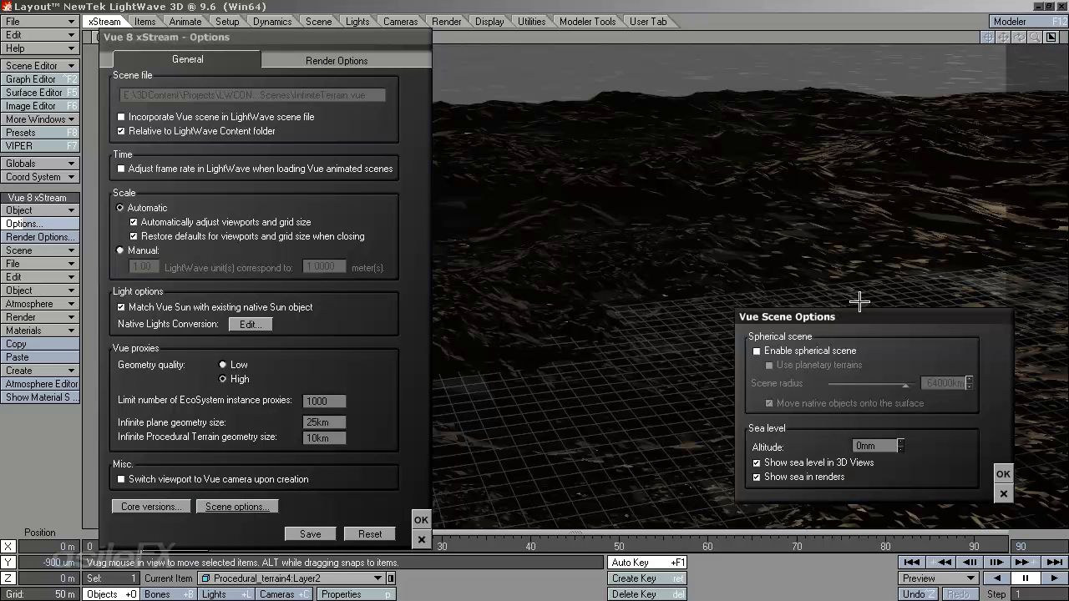
left_click_drag(860, 302, 549, 207)
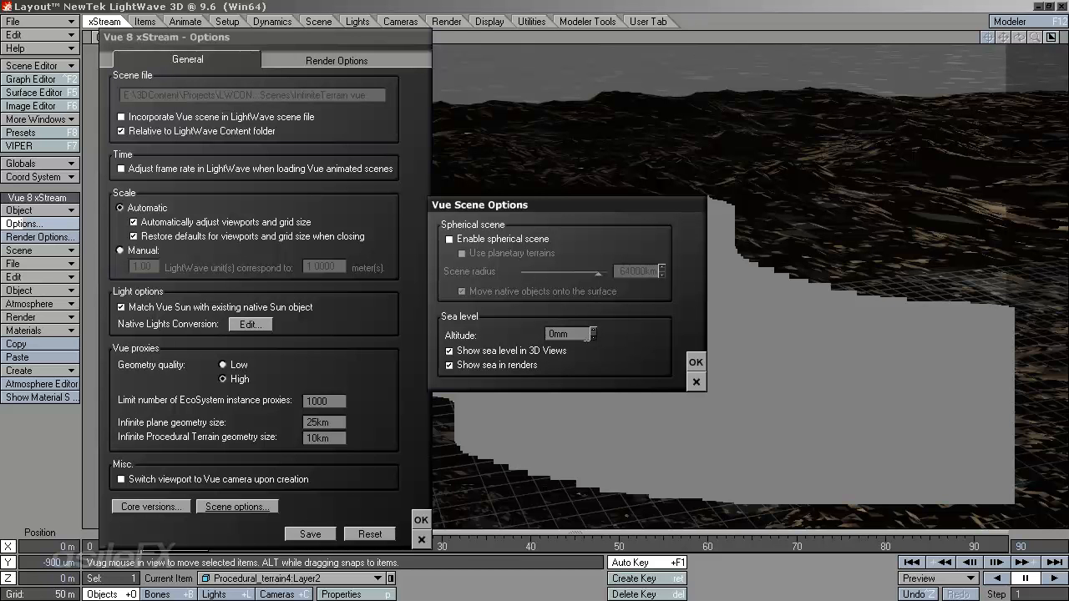
left_click(515, 238)
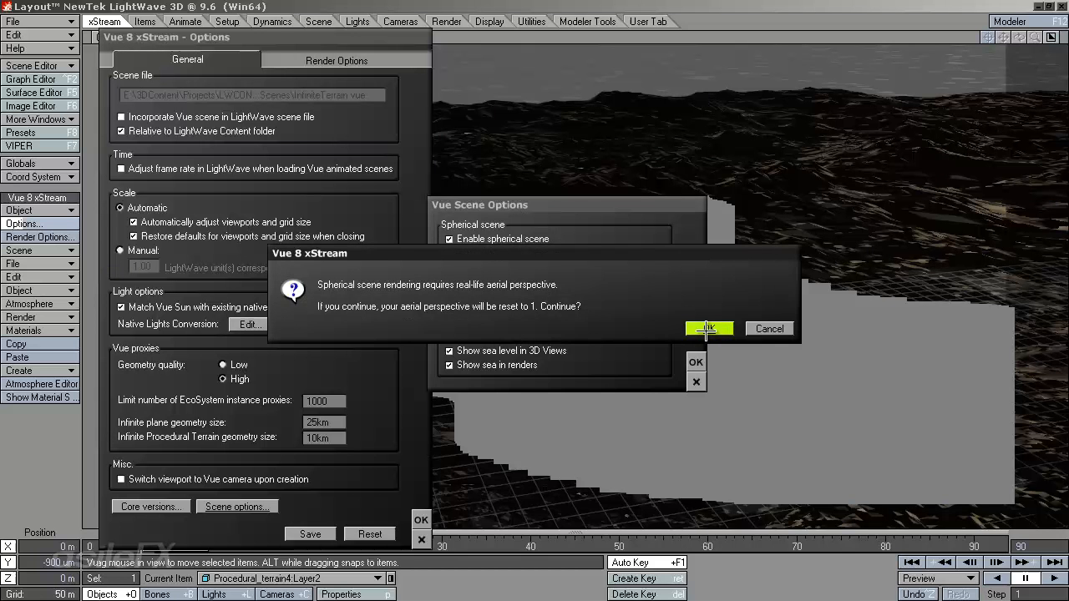
left_click(707, 329)
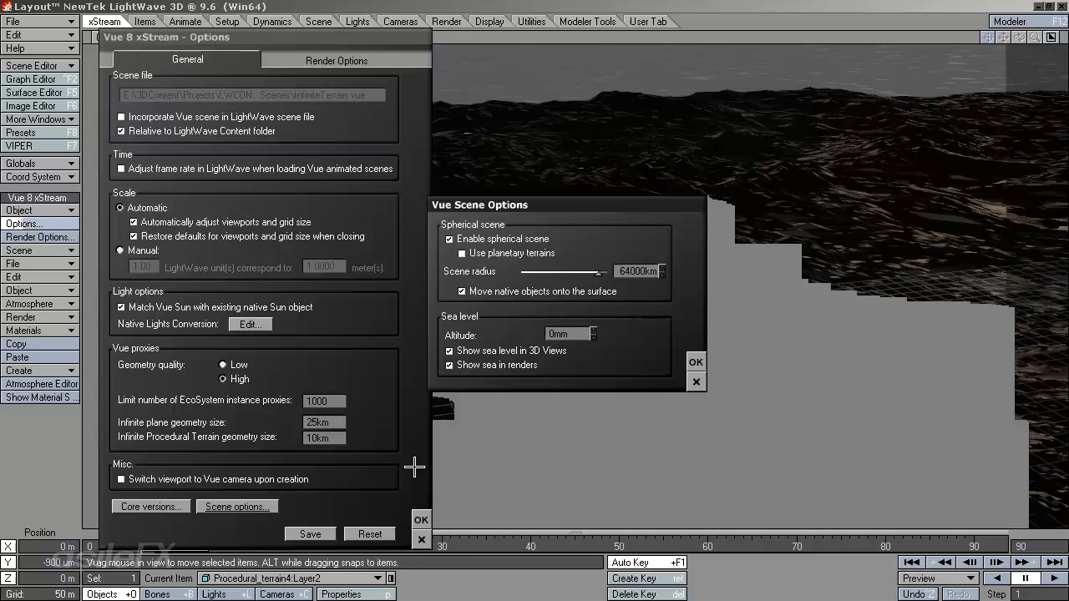
left_click(421, 520)
left_click(421, 519)
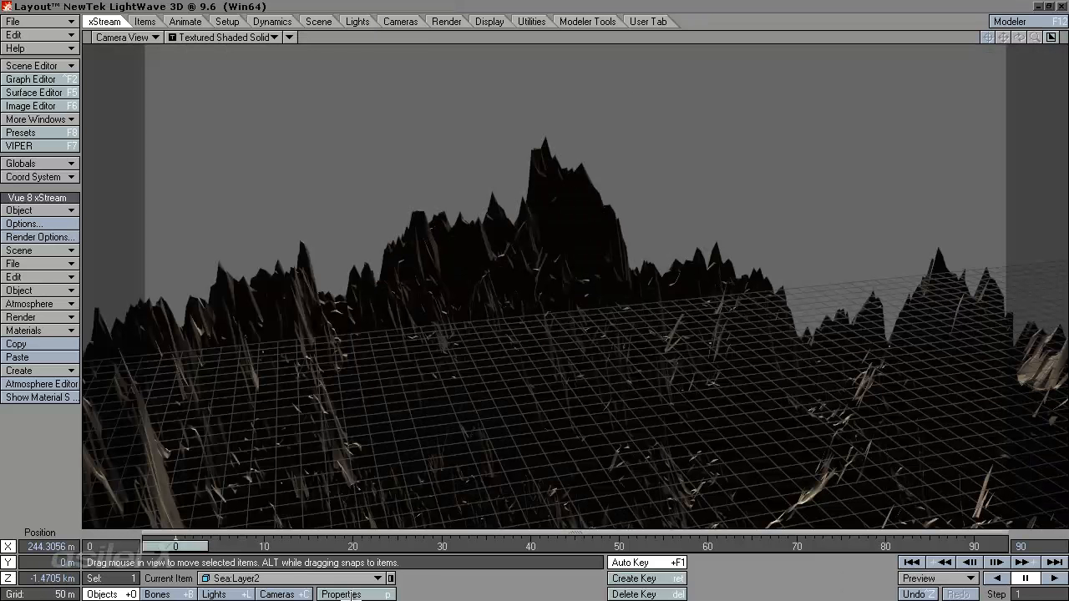
Make the Brown terrain layer the current item and open it for object editing.
left_click(264, 580)
left_click(242, 578)
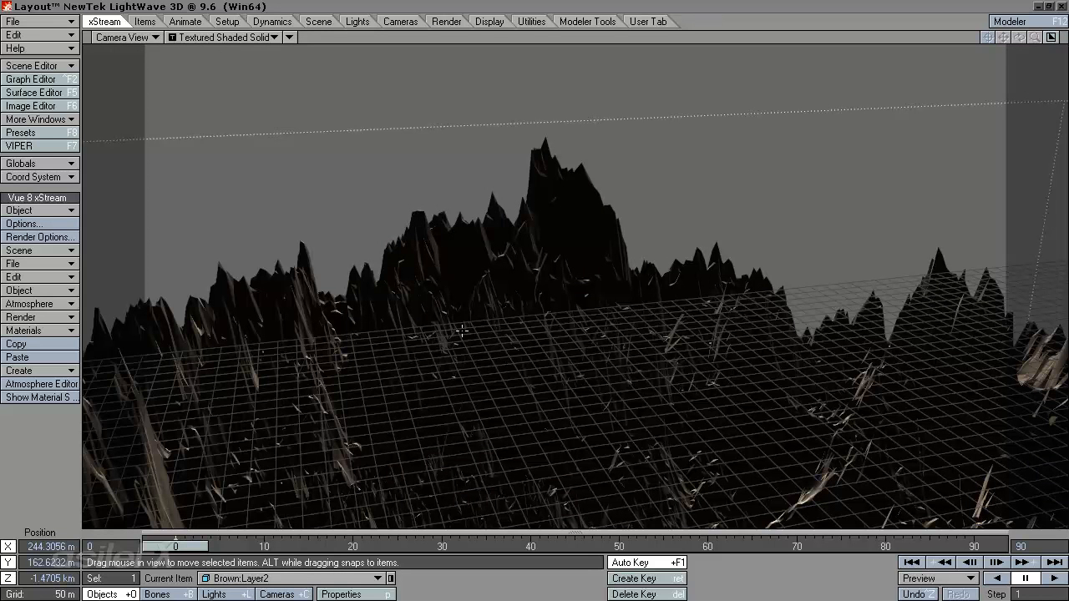
left_click(484, 254, "ctrl+shift")
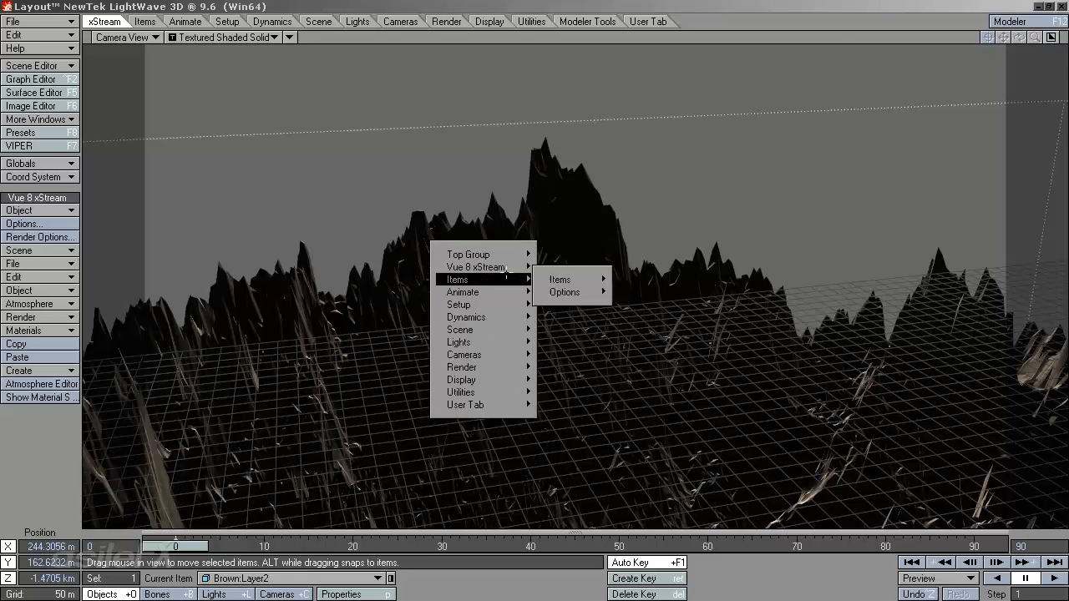
mouse_move(508, 267)
left_click(614, 287)
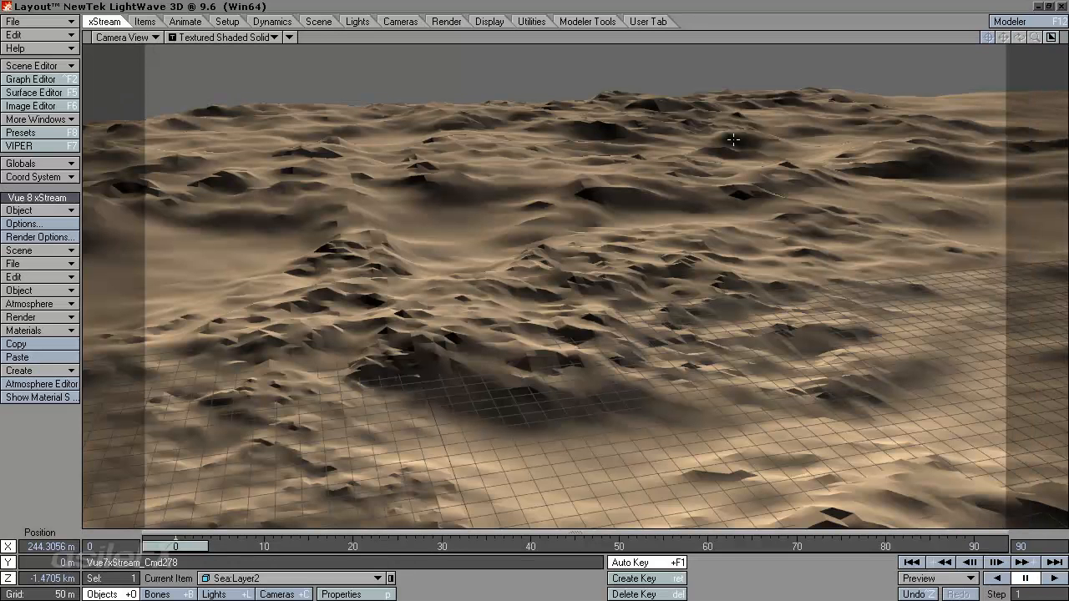
Switch the viewport to Perspective, show the four-view layout and bring the whole terrain into the Back view.
left_click(123, 37)
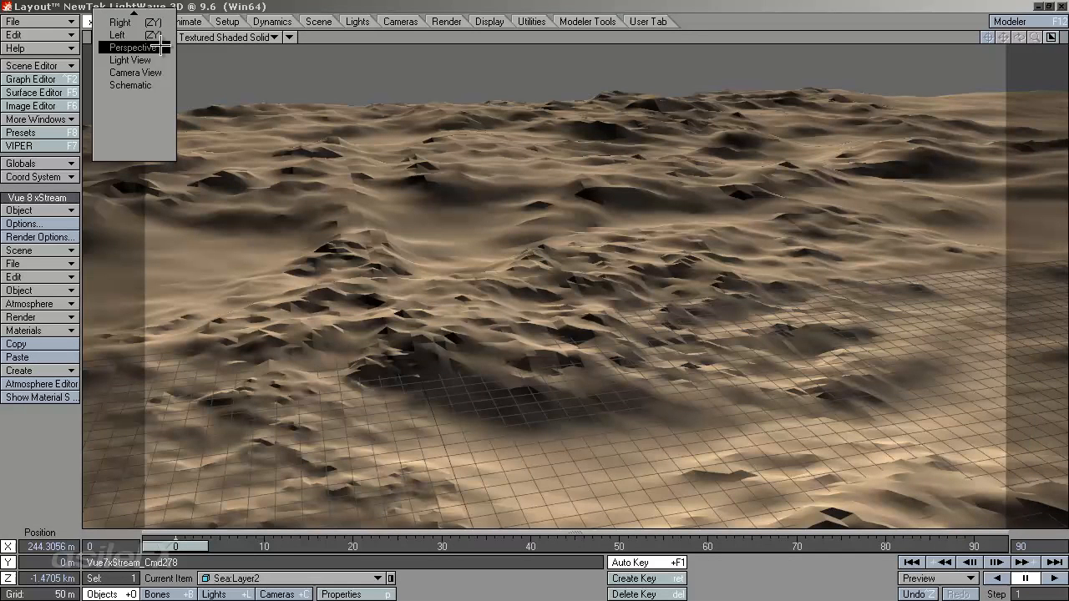
left_click(127, 48)
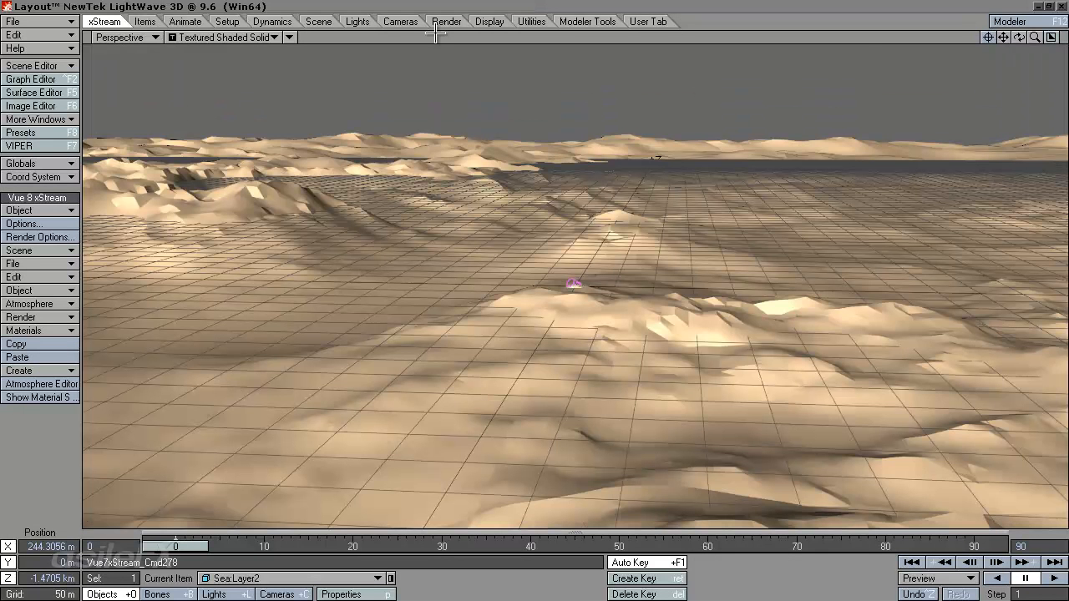
left_click(129, 39)
left_click(501, 7)
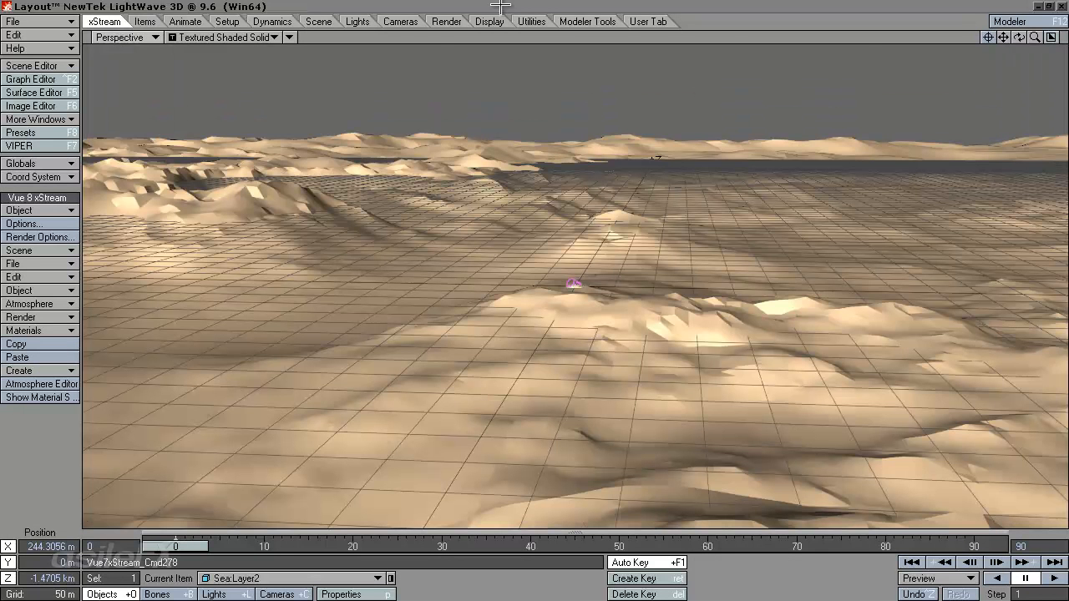
key("KP_0")
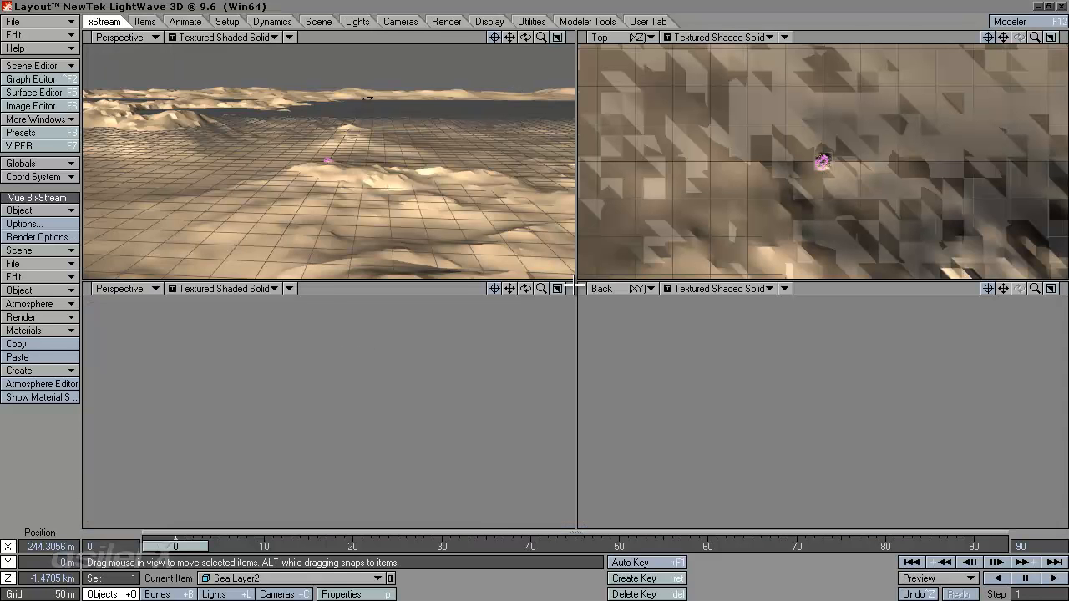
left_click_drag(1035, 288, 1002, 288)
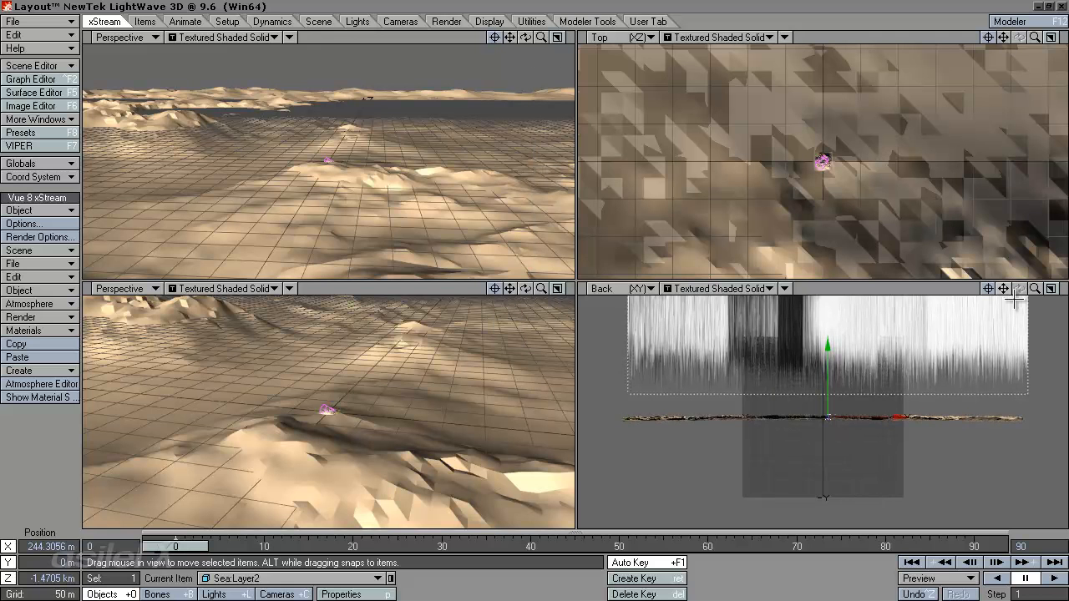
Open the sea object's water surface settings for editing.
left_click(728, 381, "ctrl+shift")
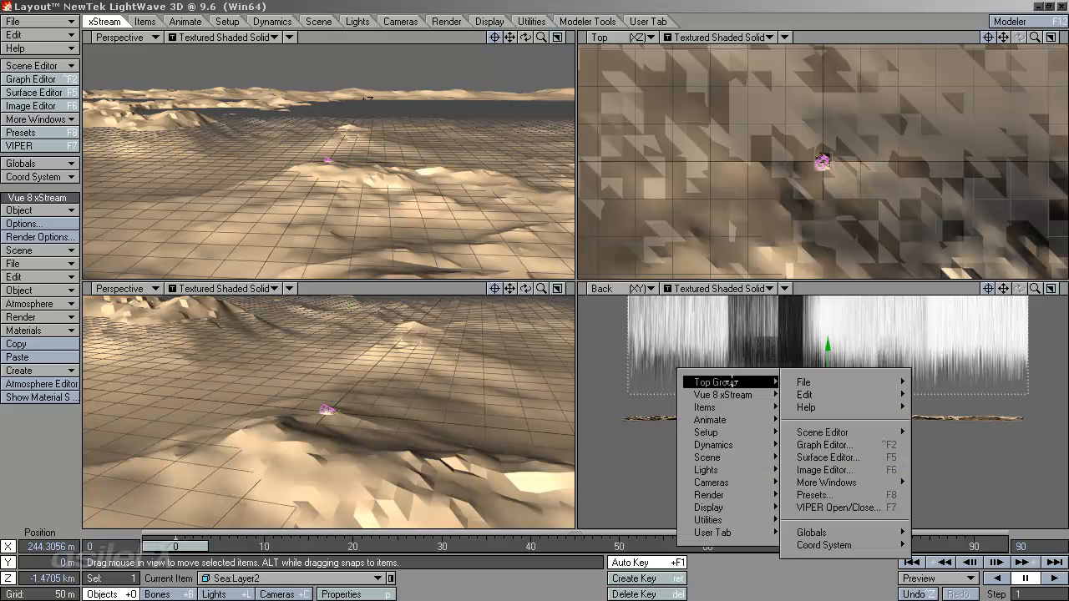
mouse_move(723, 395)
left_click(858, 423)
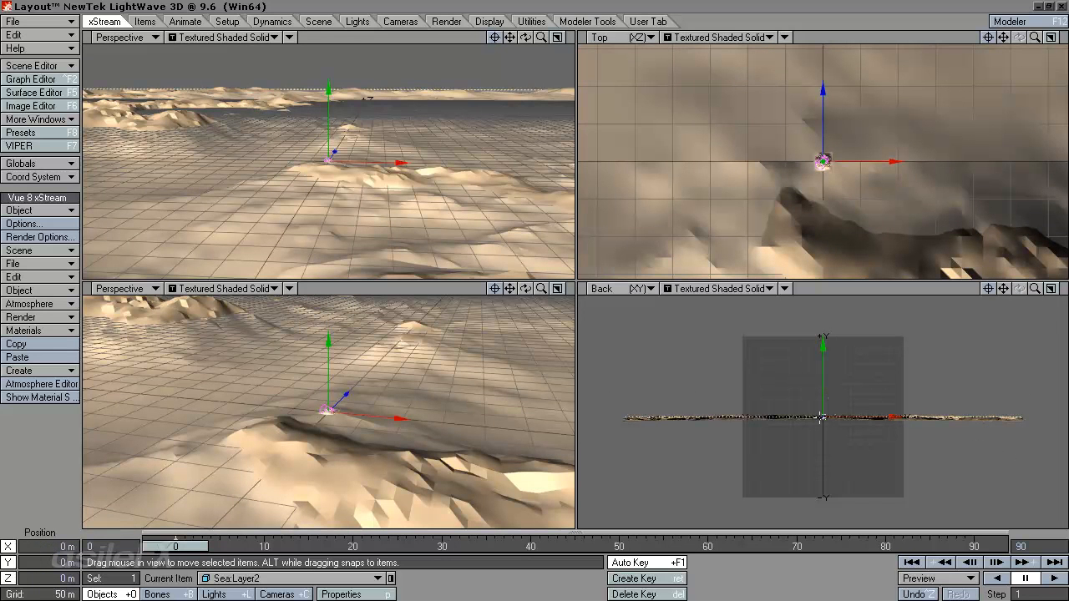
right_click(764, 391)
mouse_move(756, 405)
left_click(864, 406)
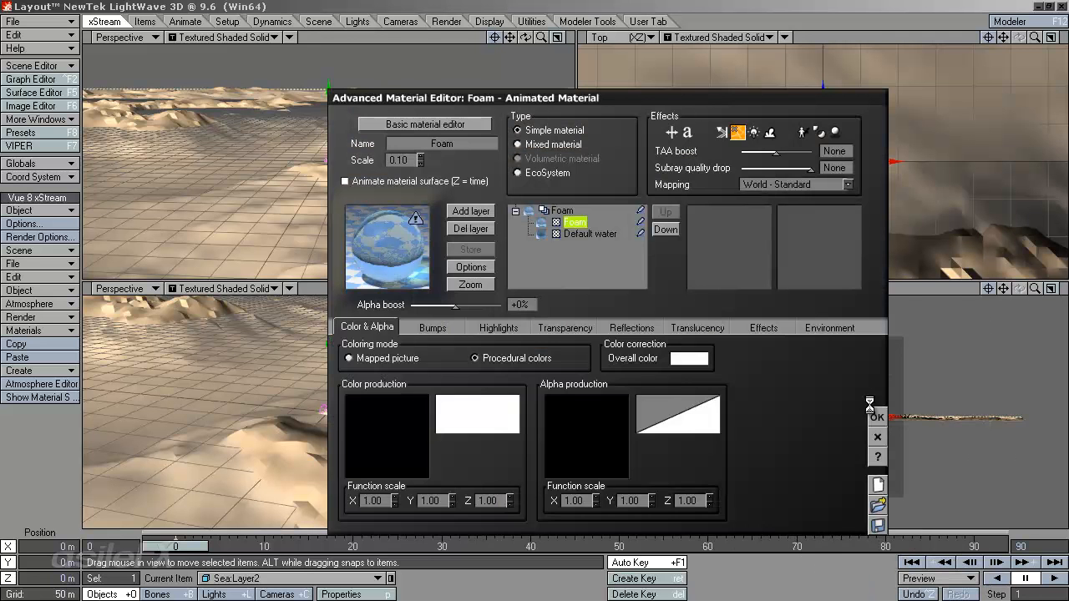
left_click(877, 437)
Turn off Displaced water surface in the sea's Water Surface Options.
right_click(829, 403)
mouse_move(836, 425)
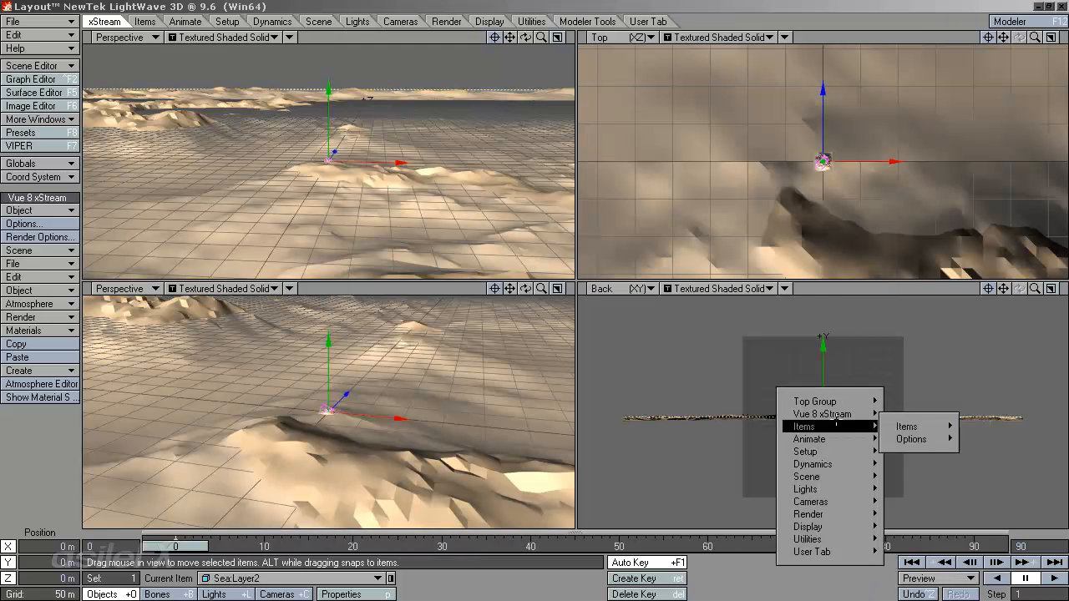
left_click(934, 439)
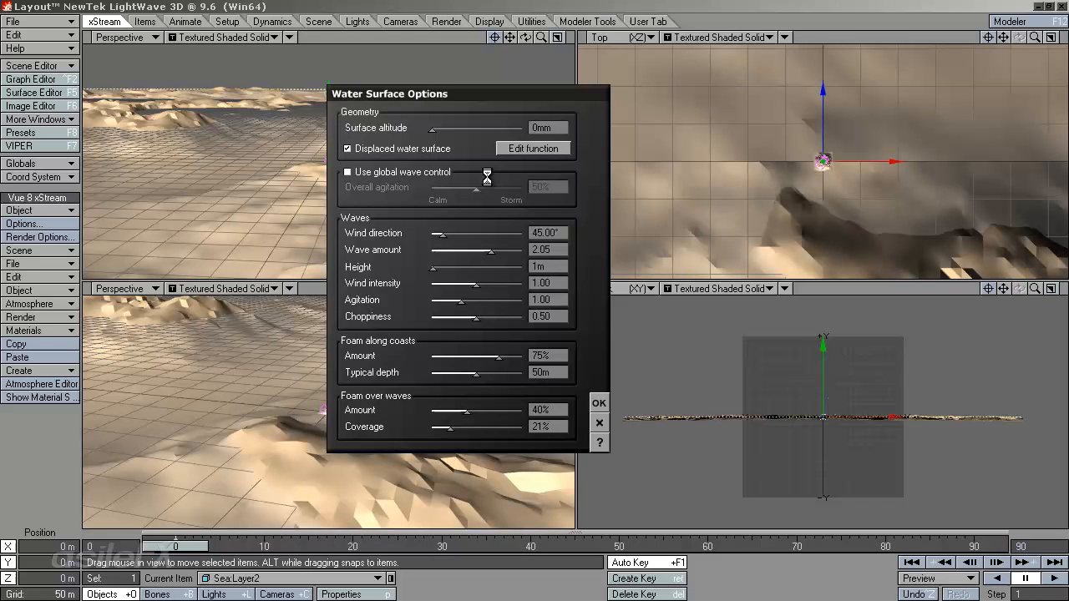
left_click(406, 150)
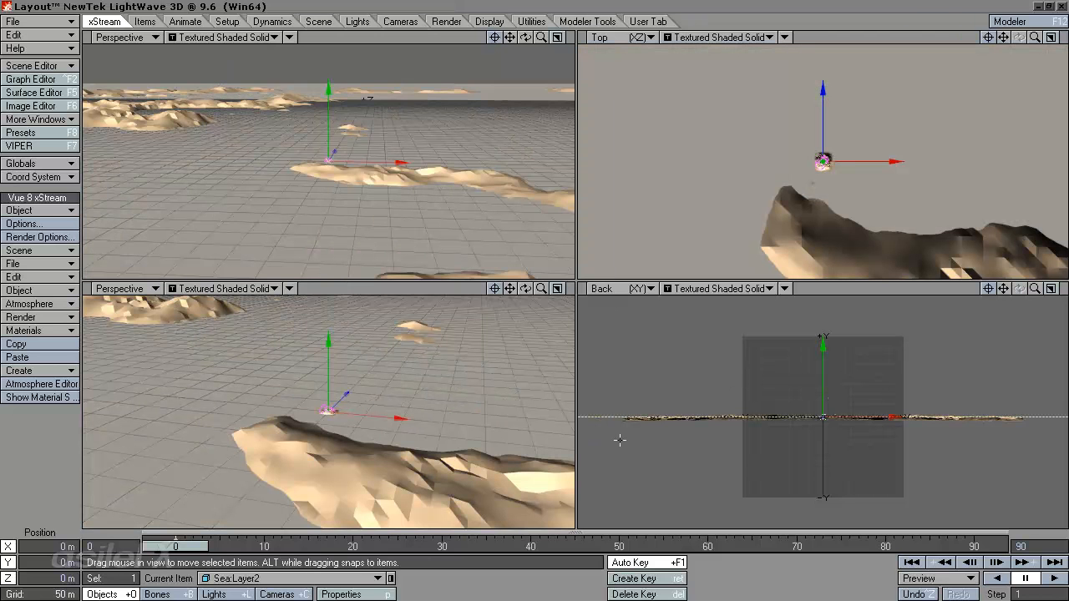
Select the Procedural_terrain4 layer and clear it from the scene.
left_click(322, 578)
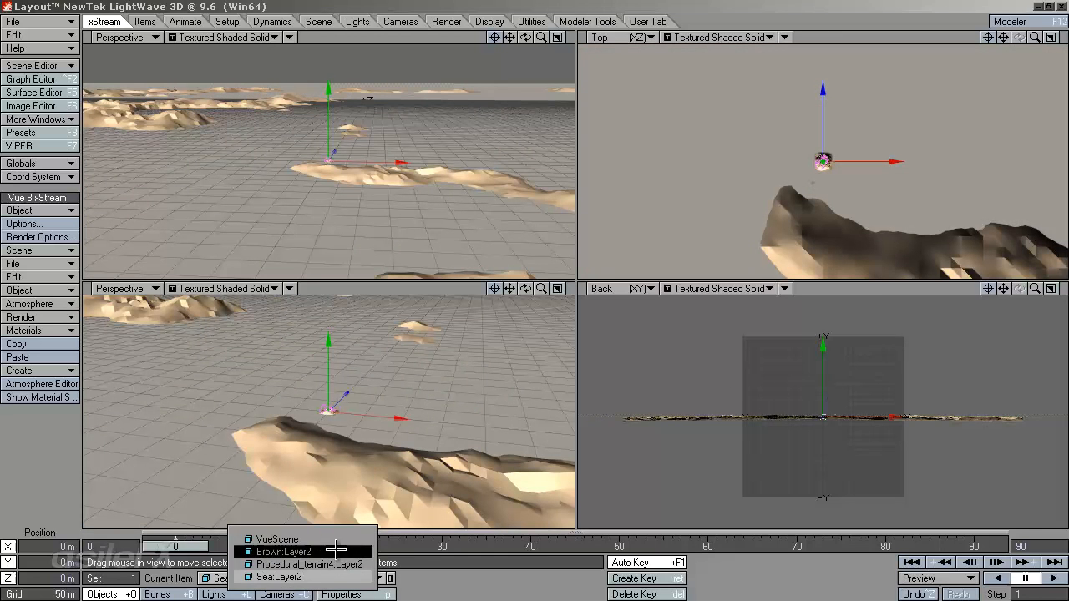
left_click(341, 564)
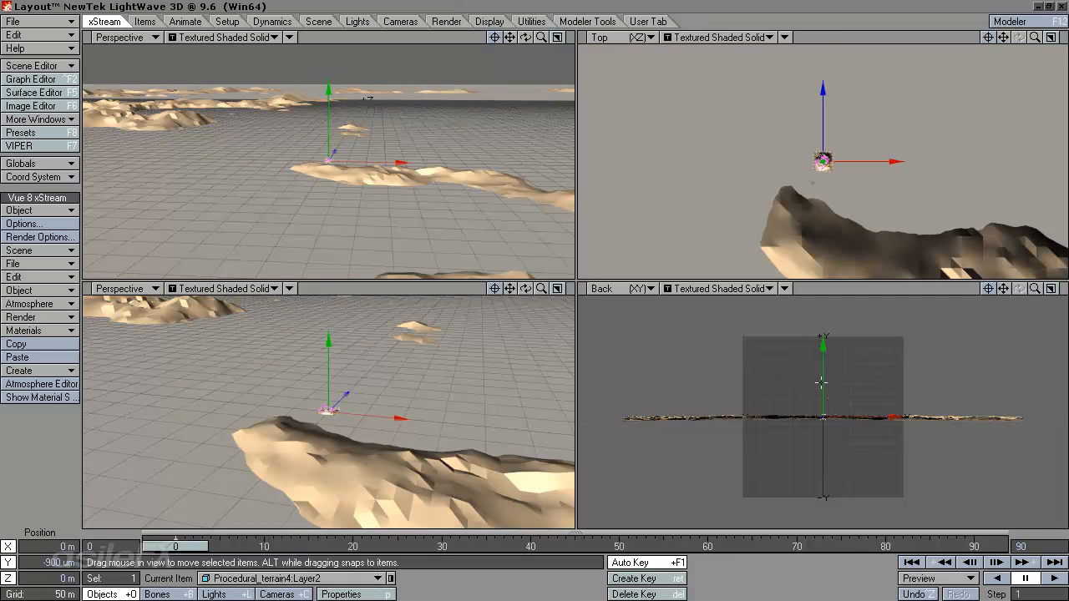
key("minus")
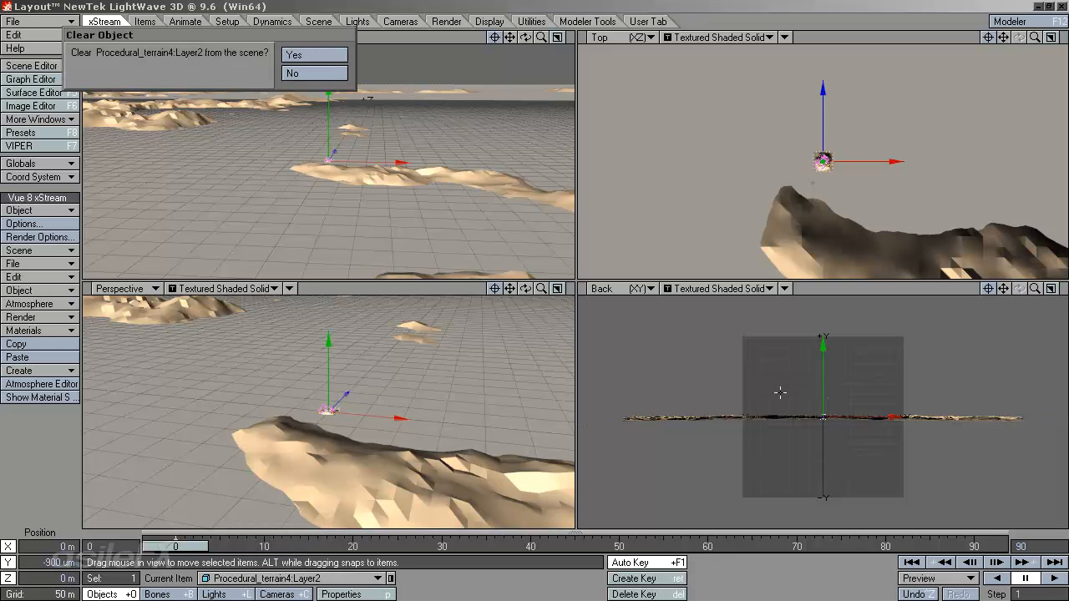
key("Return")
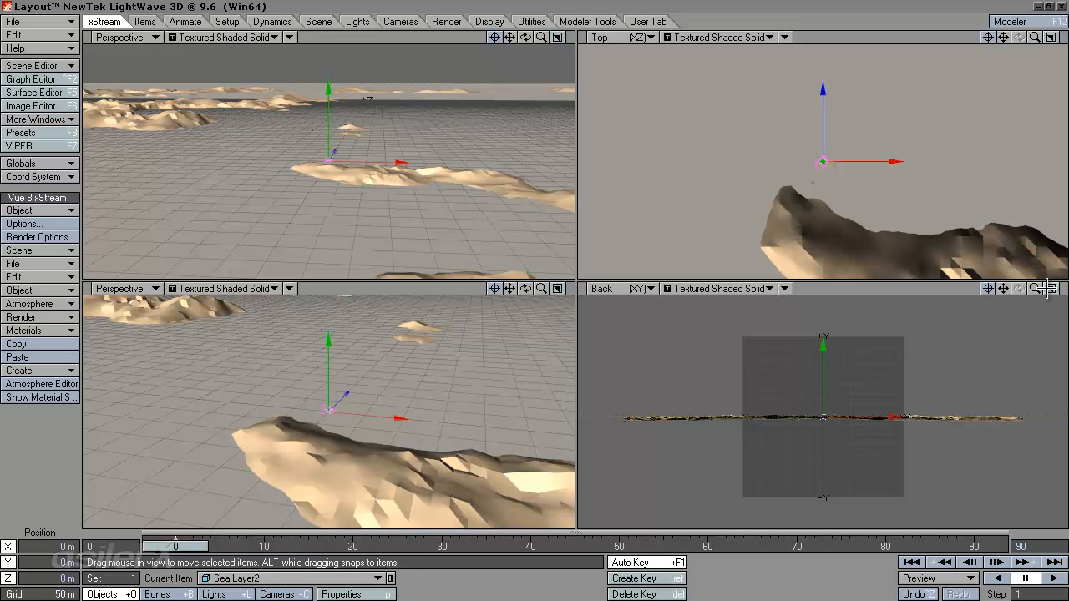
Return to a single Perspective viewport and make the scene's light the current item.
left_click_drag(1033, 288, 1015, 289)
mouse_move(545, 308)
left_mouse_down()
mouse_move(592, 303)
mouse_move(537, 310)
mouse_move(545, 306)
left_mouse_up()
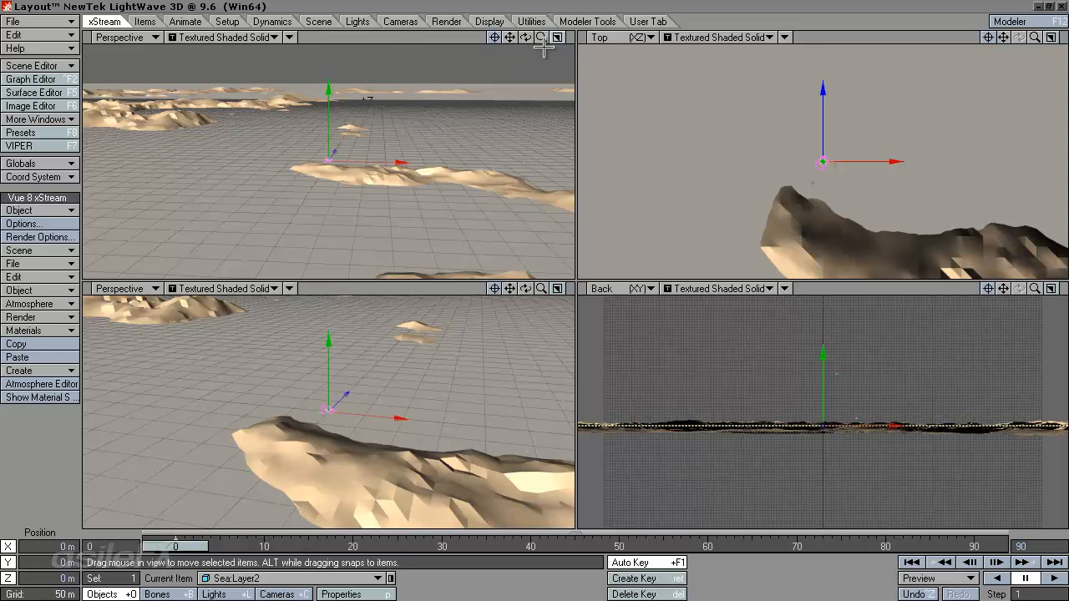
key("KP_0")
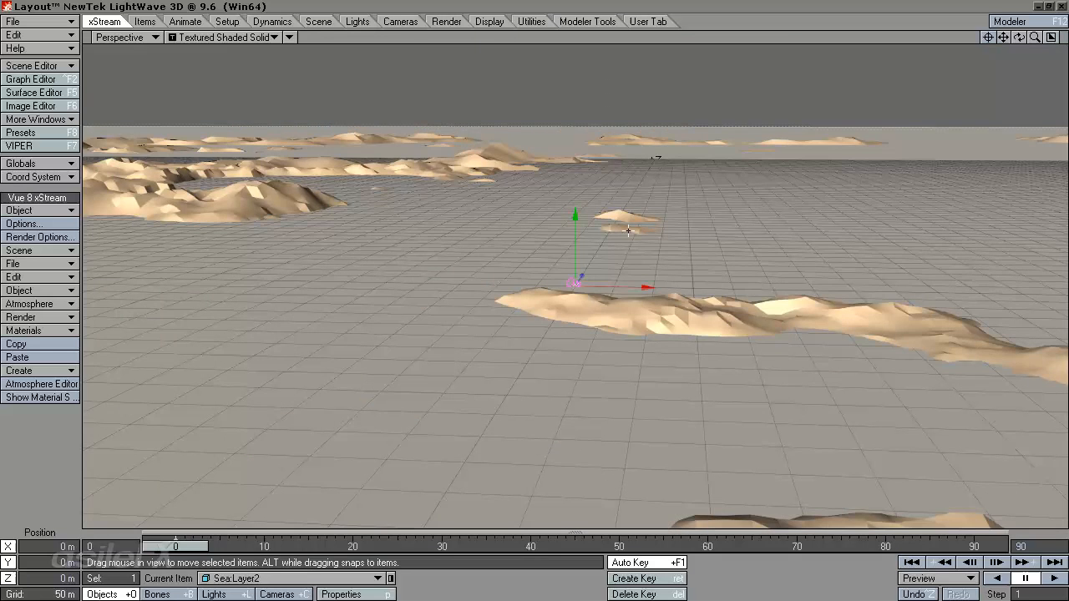
key("shift+l")
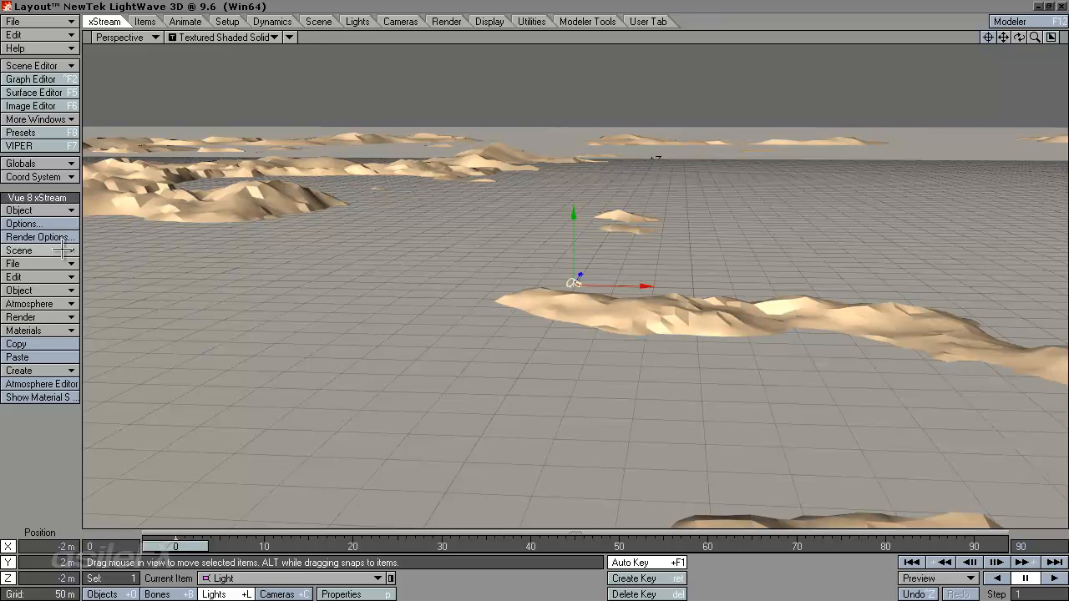
Set the spherical scene radius to 500km in the Vue scene options and apply it.
left_click(25, 223)
left_click(325, 58)
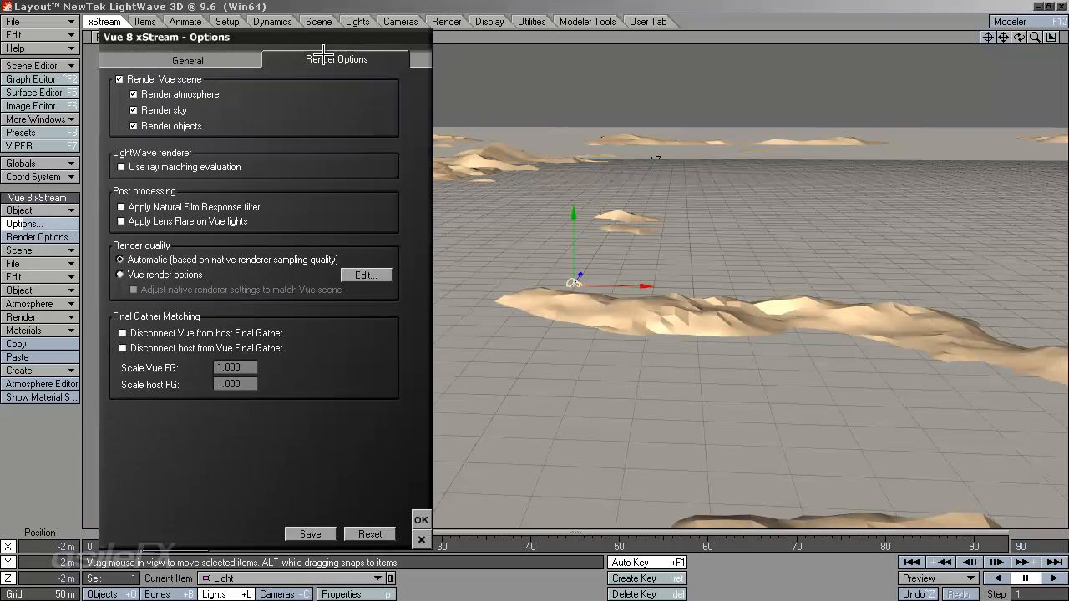
left_click(230, 65)
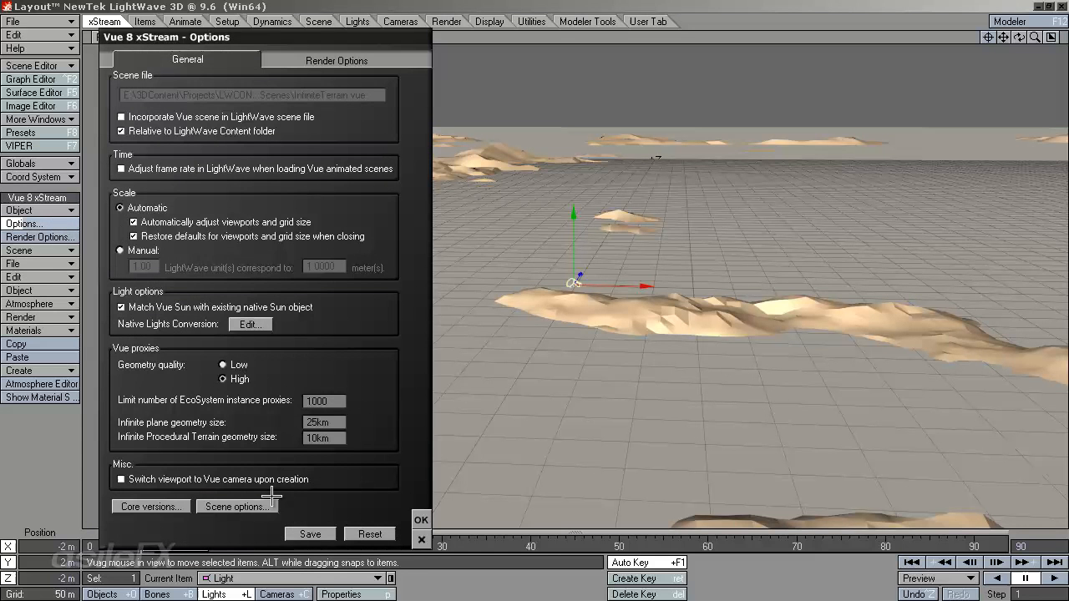
left_click(237, 506)
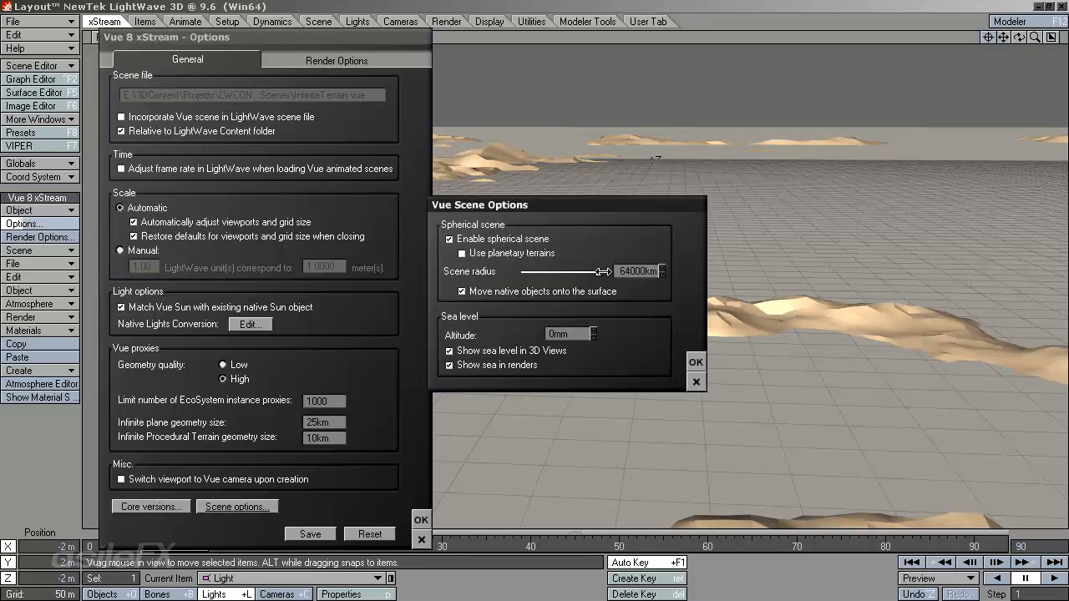
left_click_drag(602, 271, 534, 271)
left_click(633, 272)
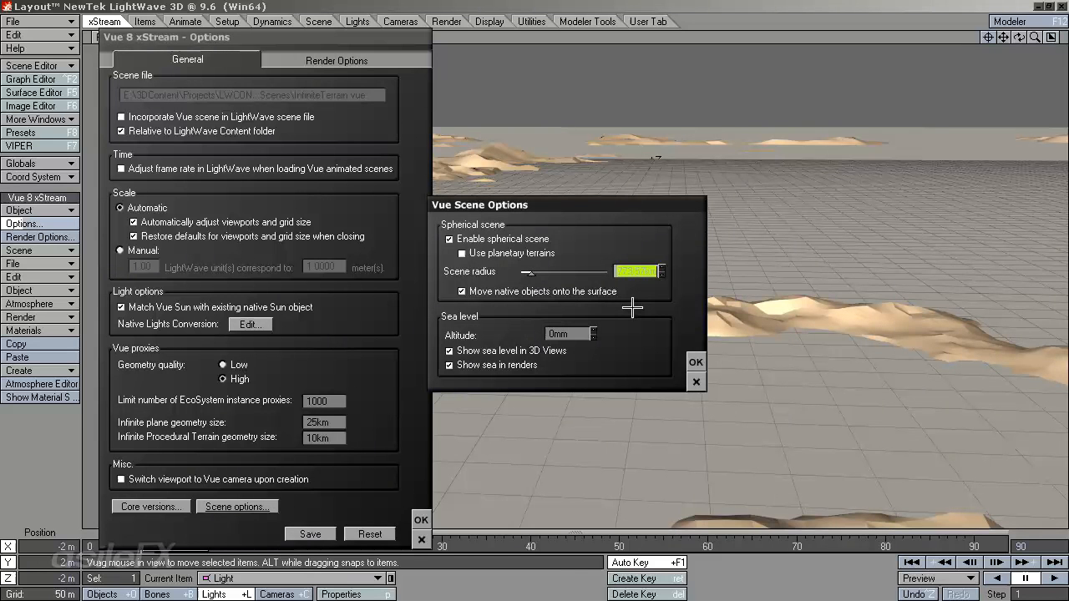
type("500km")
key("Return")
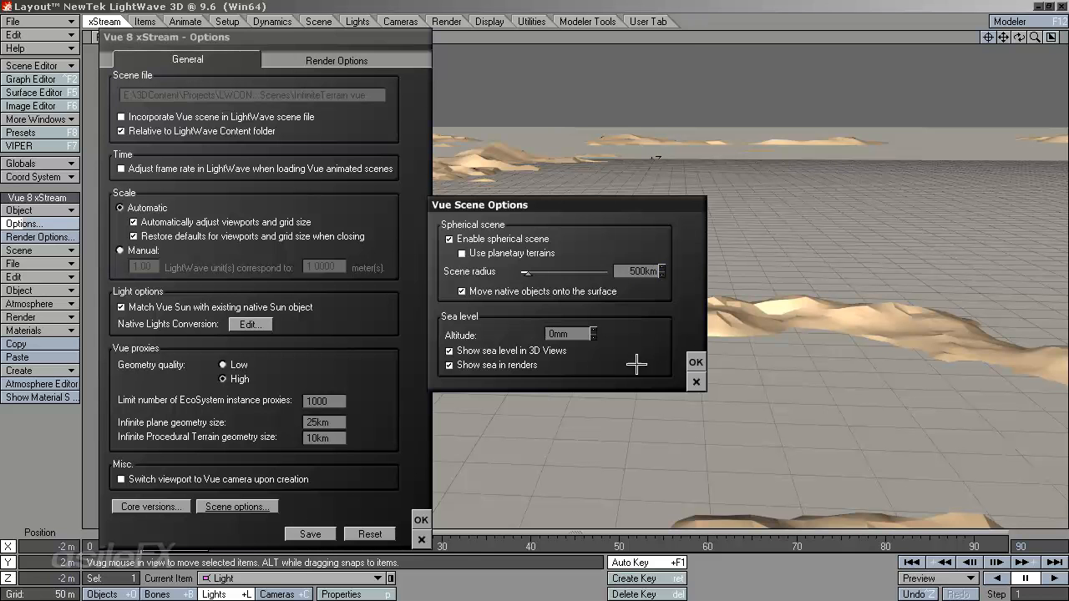
left_click(421, 517)
left_click(421, 517)
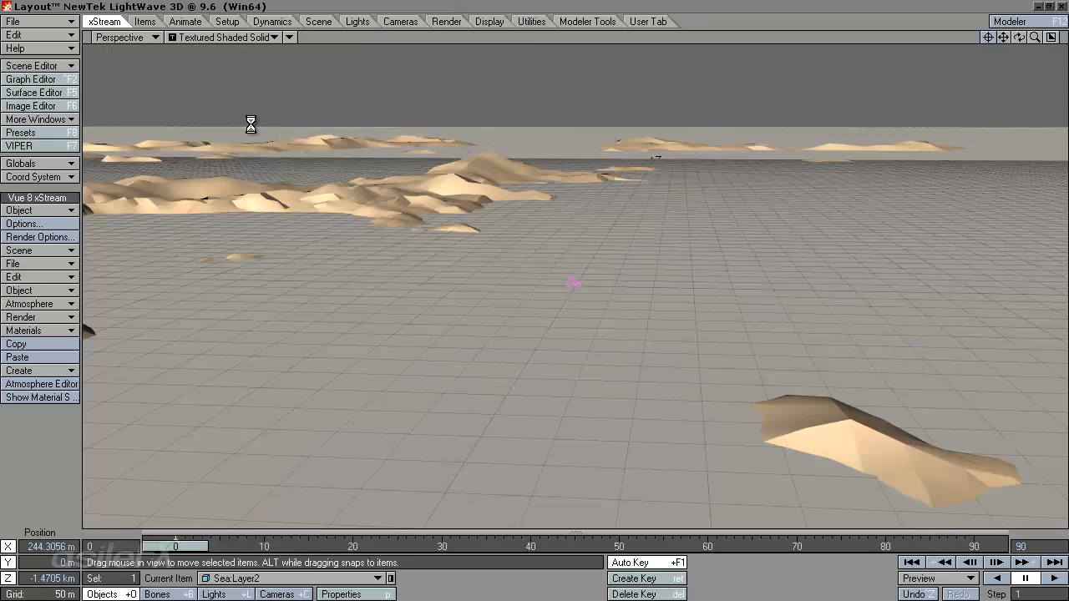
Reduce the spherical scene radius to 50km in the Vue scene options and apply it.
key("KP_0")
left_click_drag(1033, 288, 961, 289)
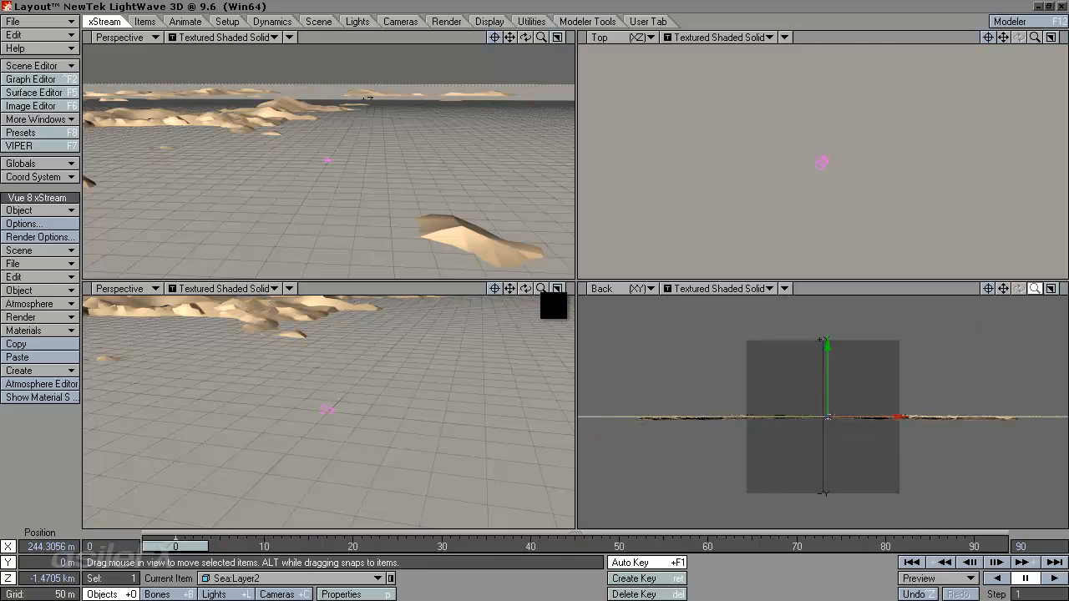
key("KP_0")
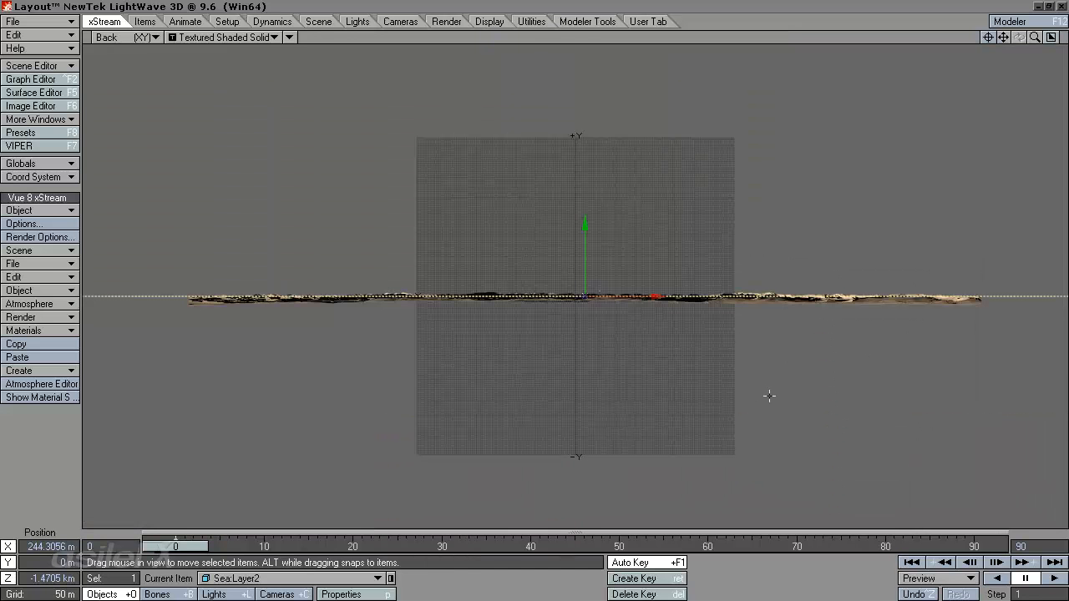
left_click_drag(1034, 37, 1062, 38)
left_click_drag(551, 307, 551, 307)
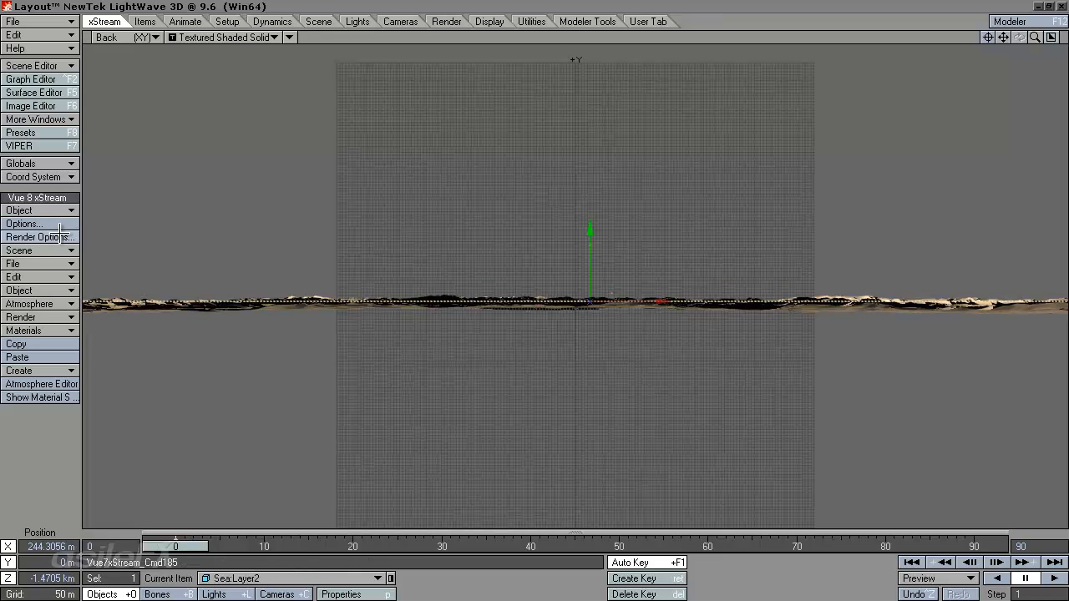
left_click(33, 223)
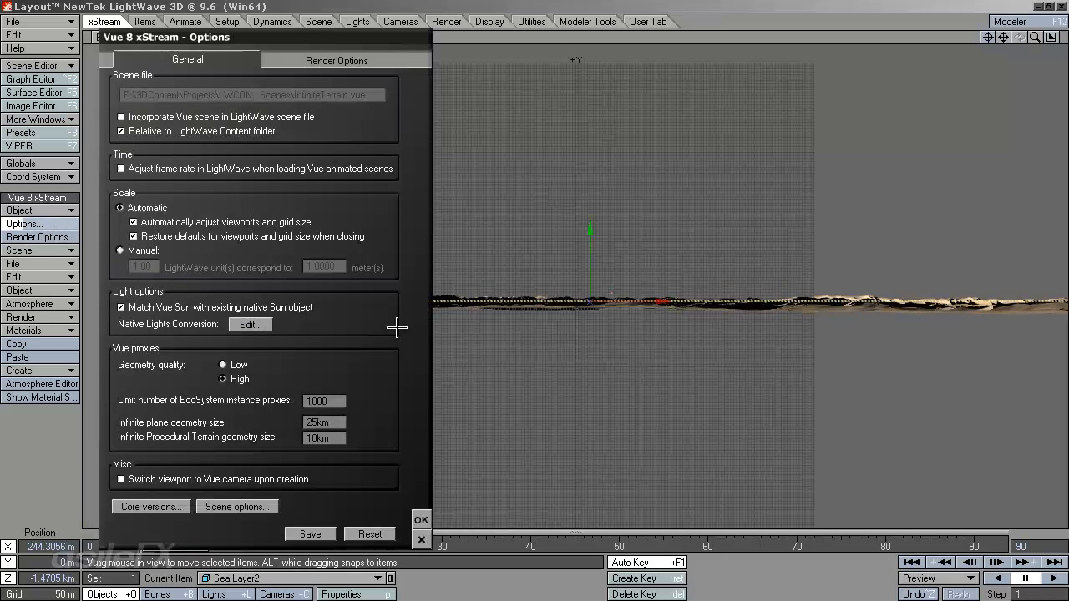
left_click(237, 507)
type("5")
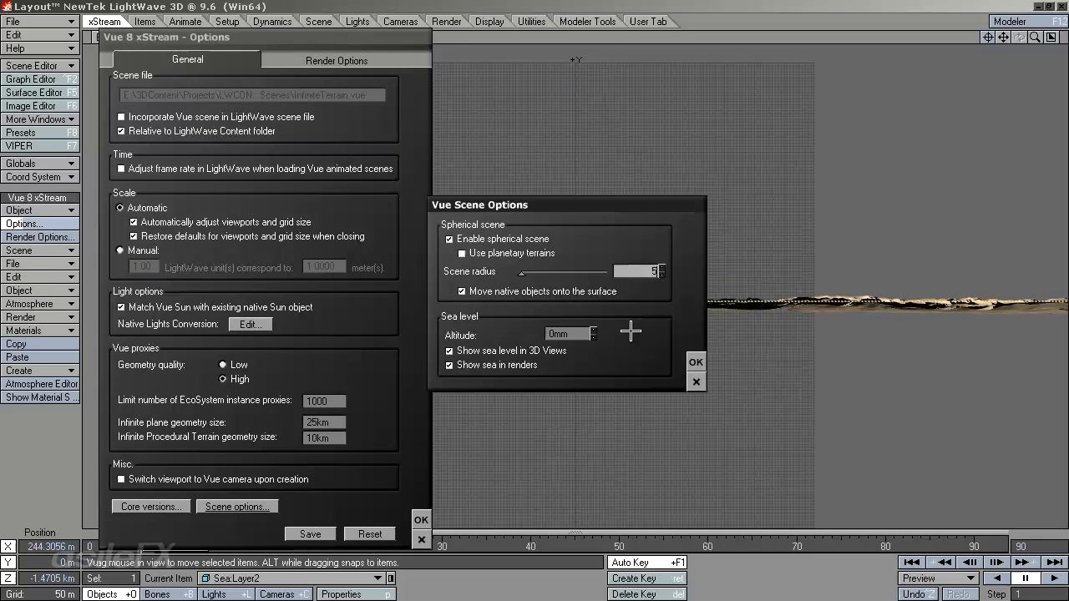
type("0km")
key("Tab")
left_click(696, 361)
left_click(421, 518)
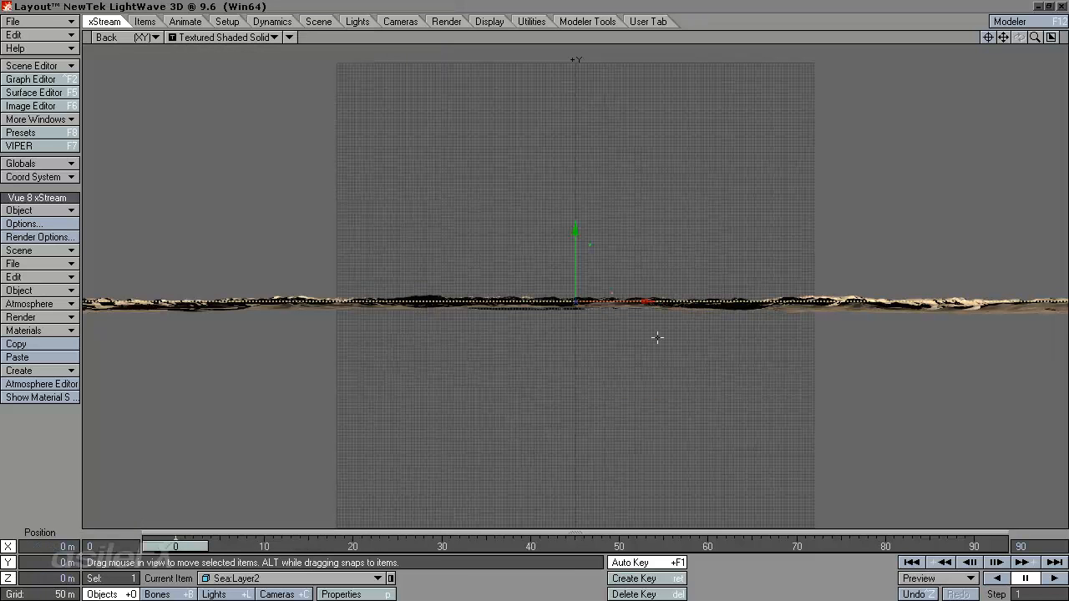
Select the Brown:Layer2 terrain and inspect it in the Terrain Editor without changing anything.
key("KP_0")
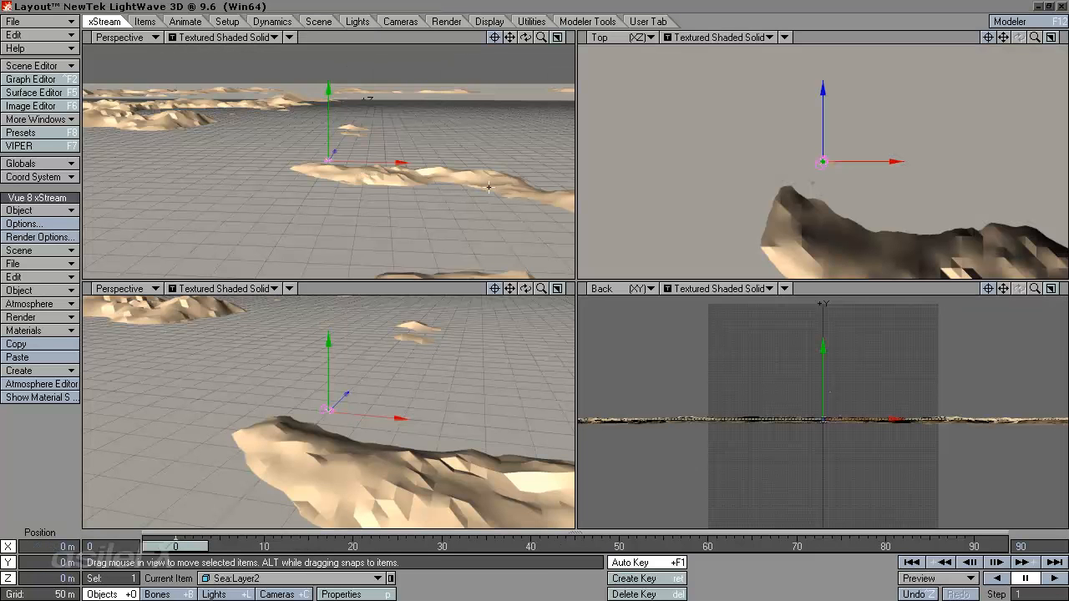
left_click(488, 187)
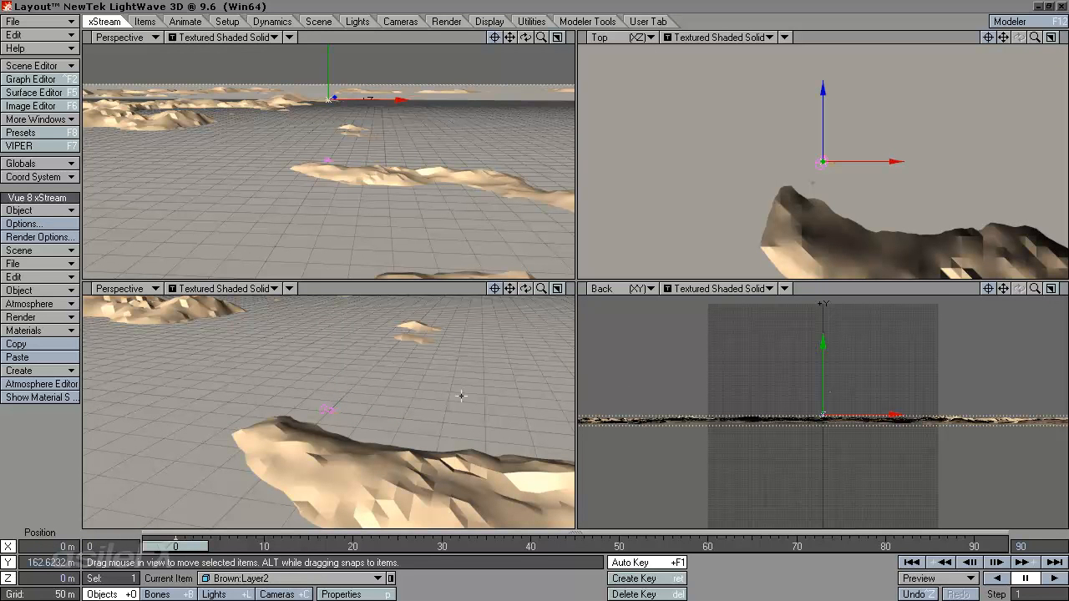
left_click(394, 142, "ctrl+shift")
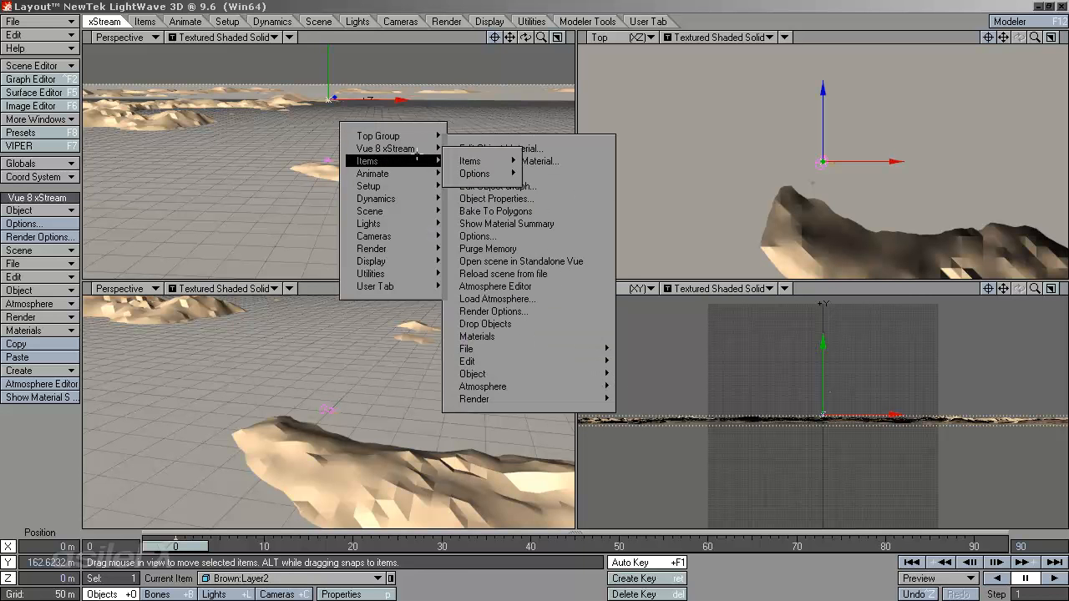
mouse_move(431, 149)
left_click(506, 173)
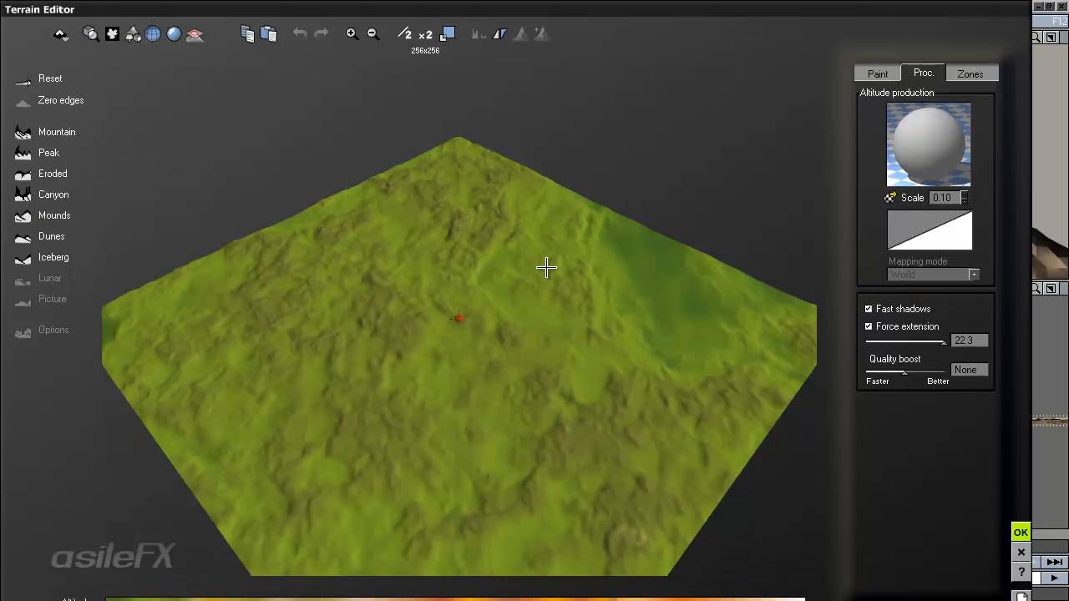
key("Escape")
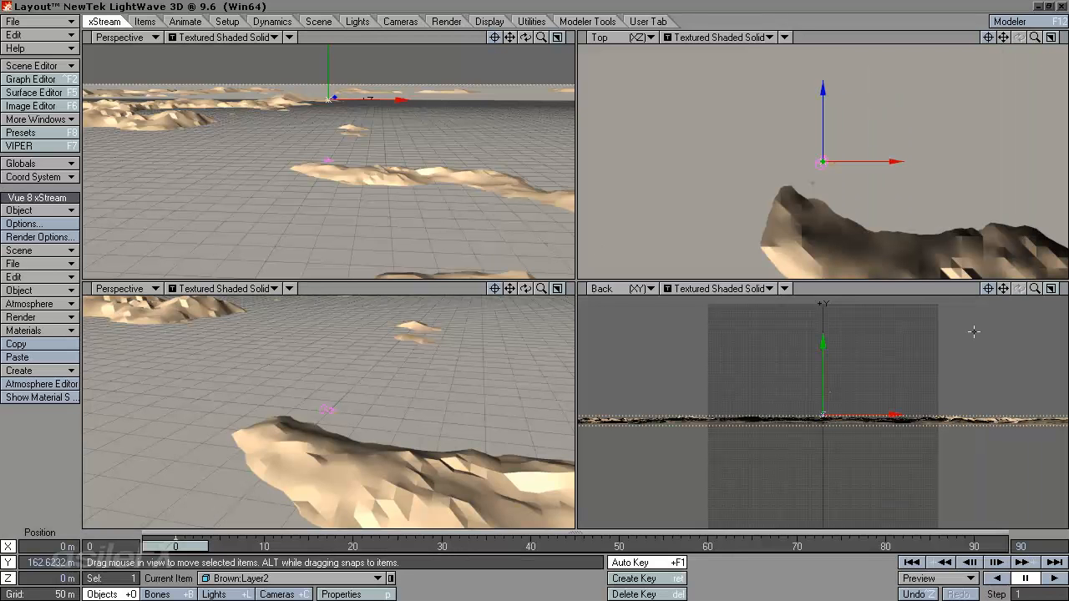
Examine the profile and outer edge of the procedural terrain in an enlarged Back view.
key("KP_0")
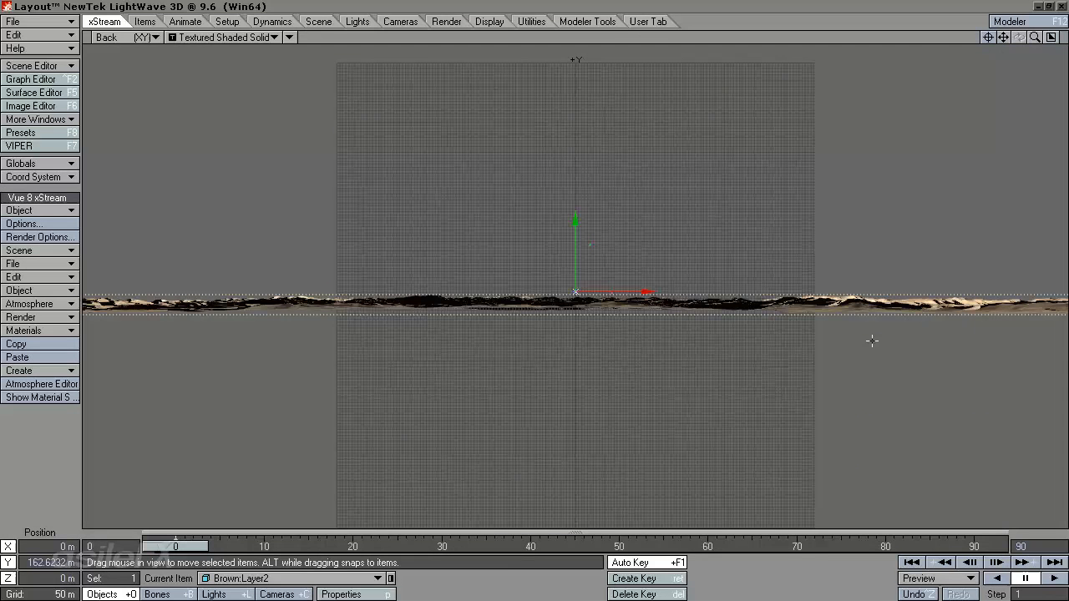
left_click_drag(1035, 38, 560, 296)
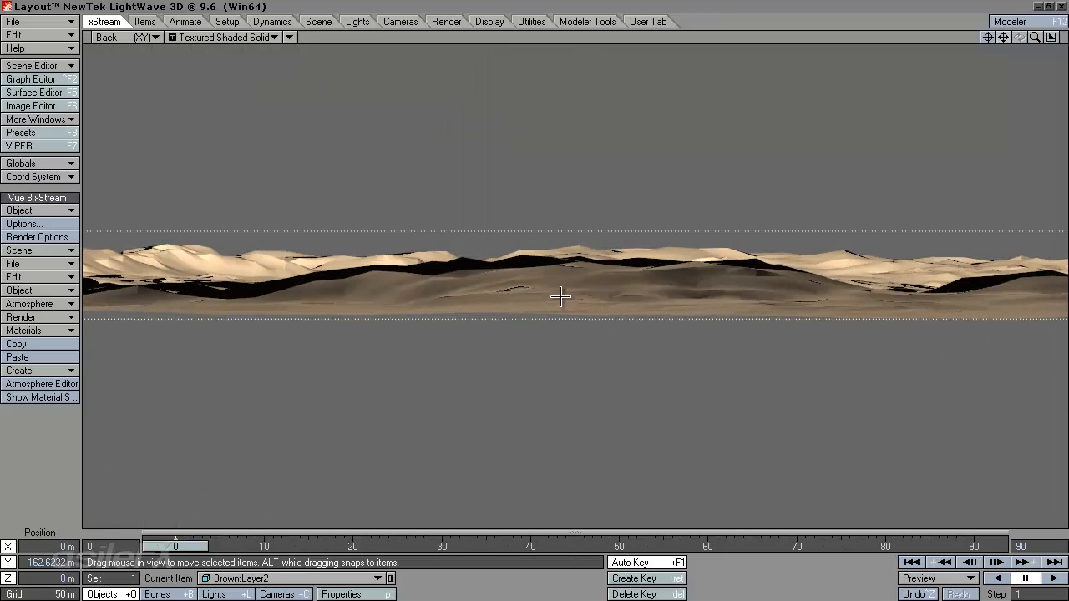
left_click_drag(1034, 37, 551, 307)
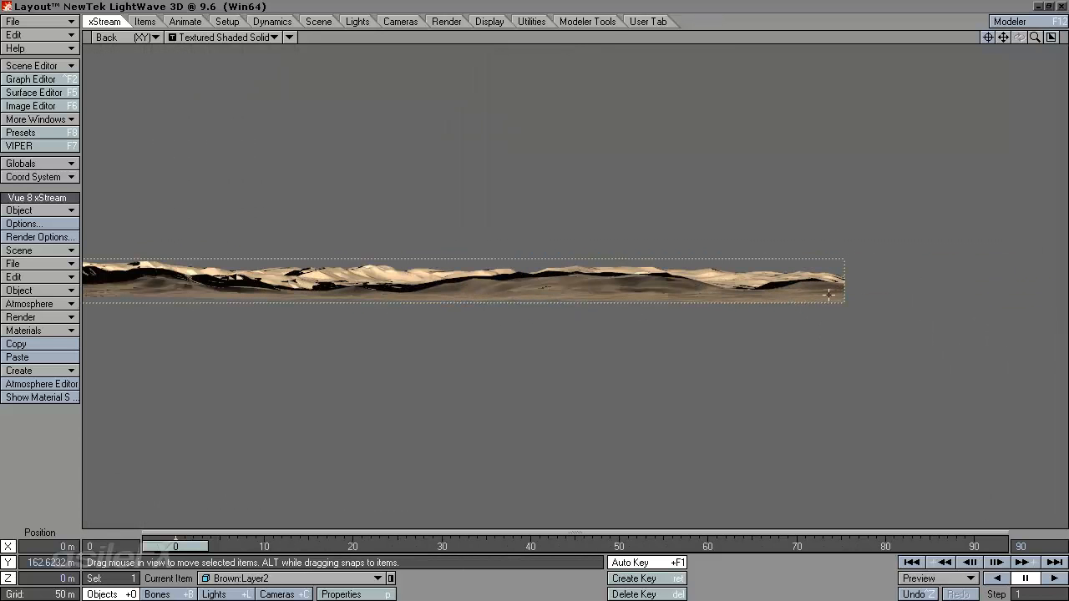
left_click_drag(1003, 38, 601, 259)
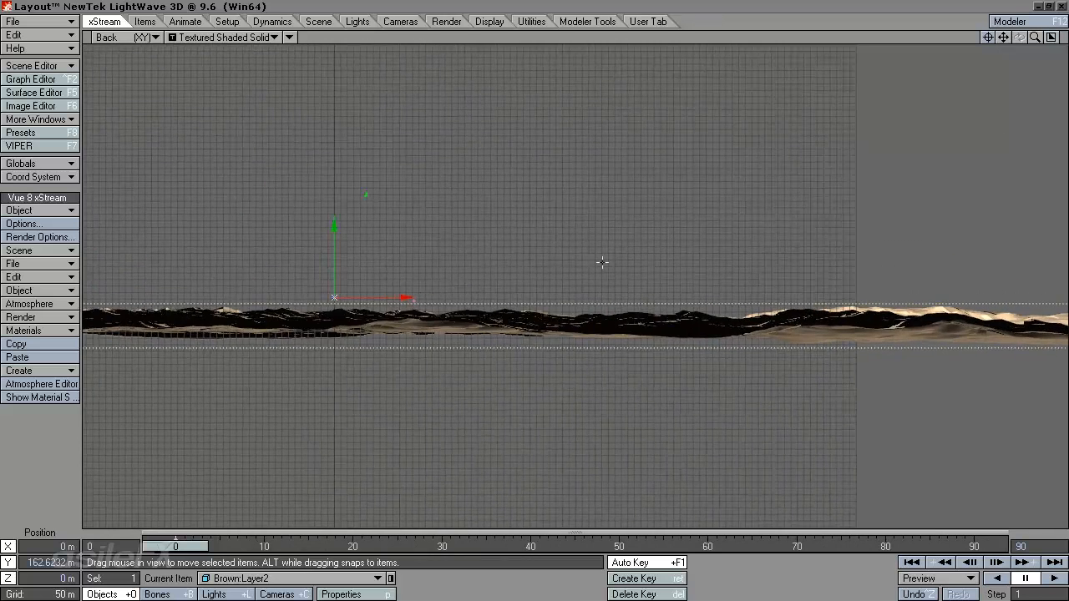
Examine the terrain islands and the horizon in a Perspective view and check the terrain's scale values.
left_click(108, 36)
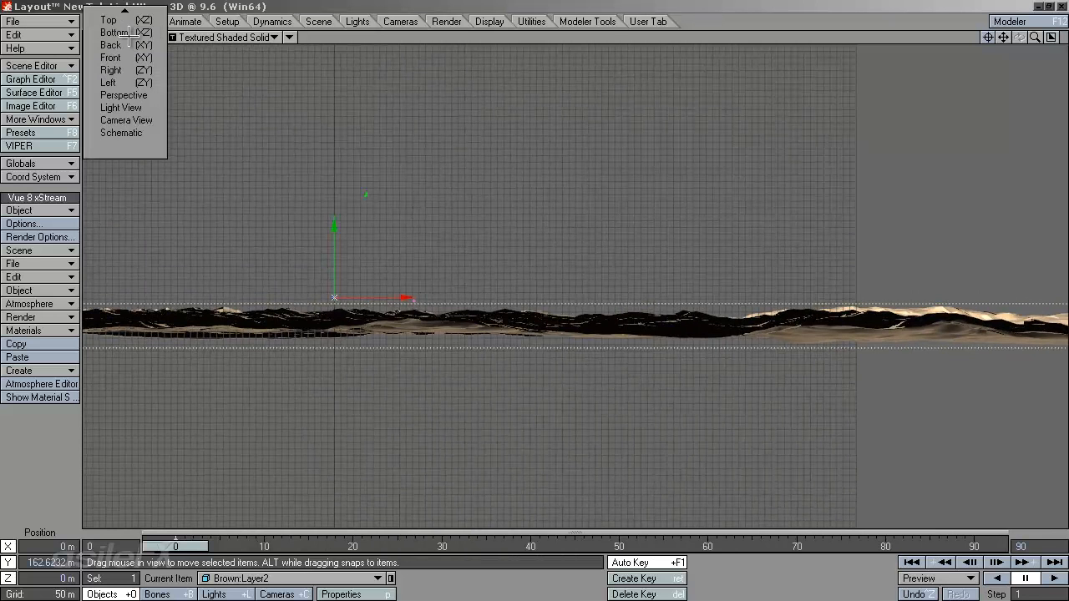
left_click(147, 107)
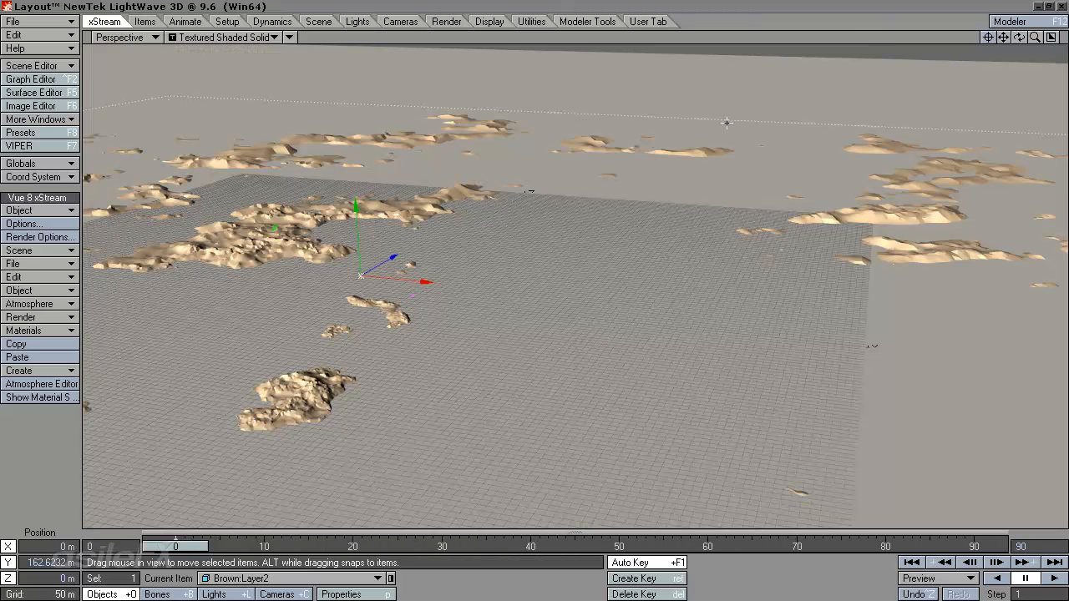
left_click_drag(1019, 37, 1019, 142)
mouse_move(548, 304)
left_mouse_down()
mouse_move(521, 303)
mouse_move(548, 325)
mouse_move(548, 301)
left_mouse_up()
left_click_drag(1002, 36, 547, 314)
key("h")
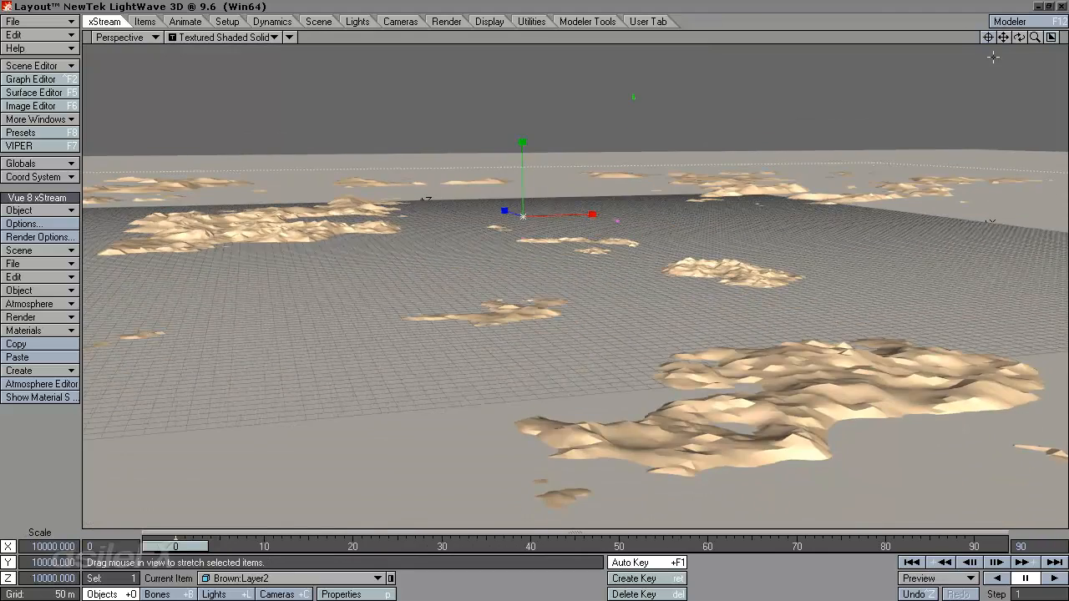
left_click_drag(1018, 36, 547, 306)
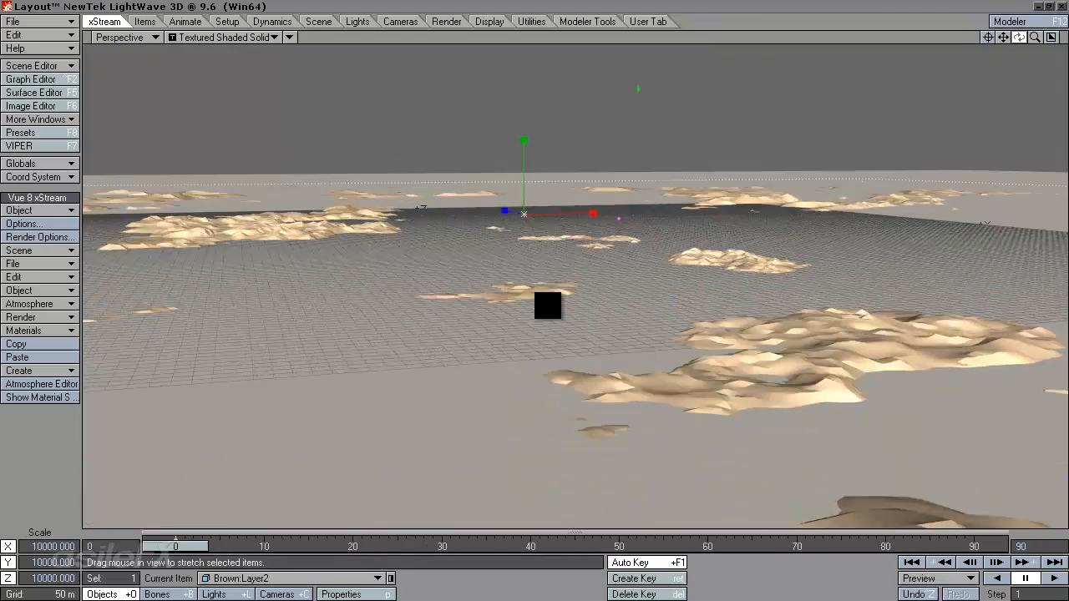
Review the Sky, Fog and Haze settings in the Atmosphere Editor and leave them as they are.
left_click(41, 384)
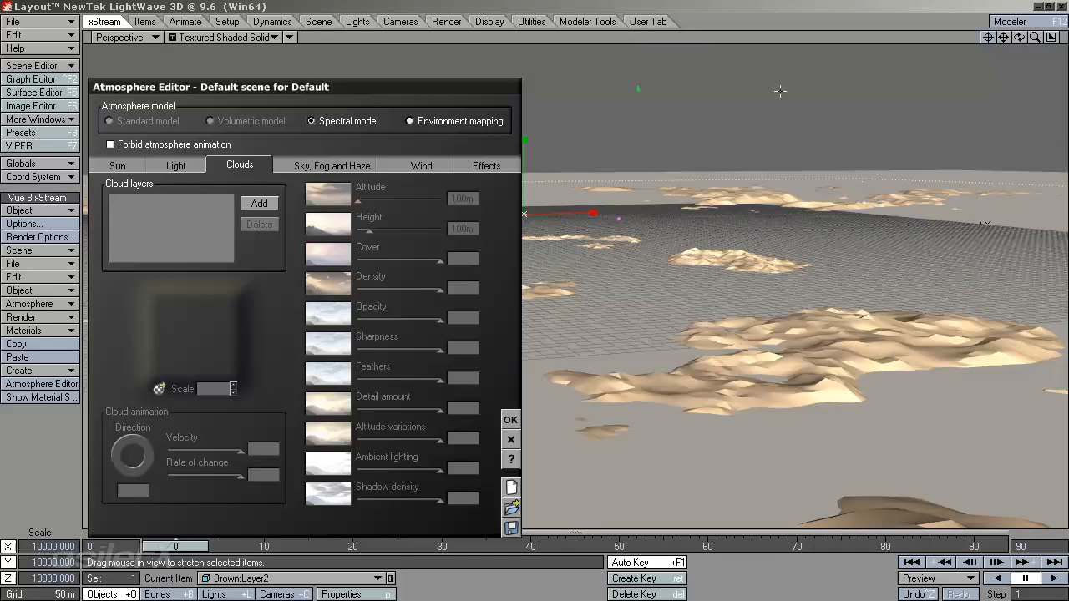
left_click(361, 170)
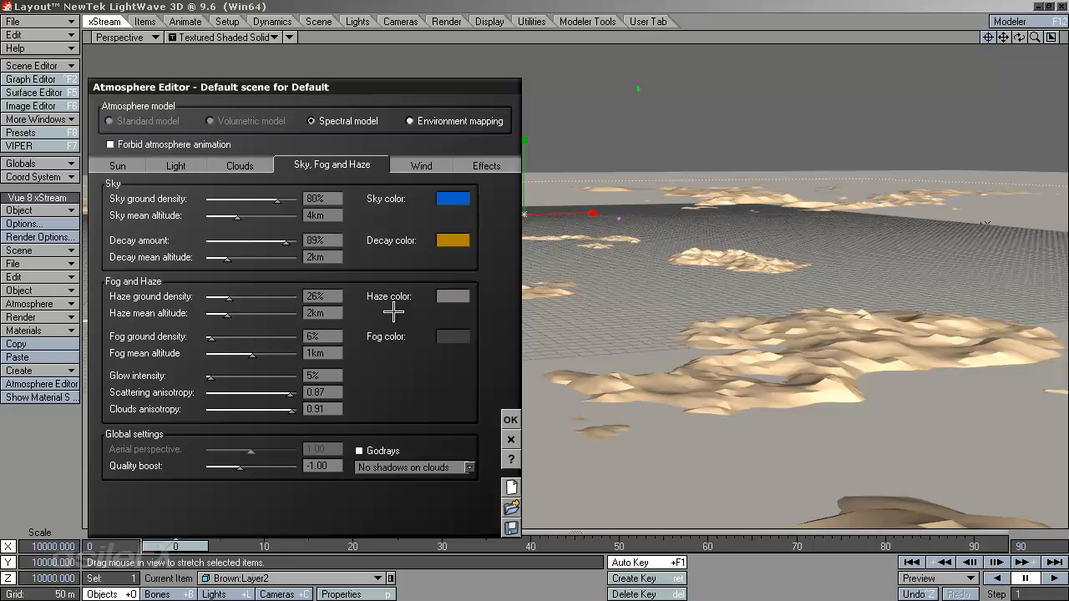
left_click(511, 420)
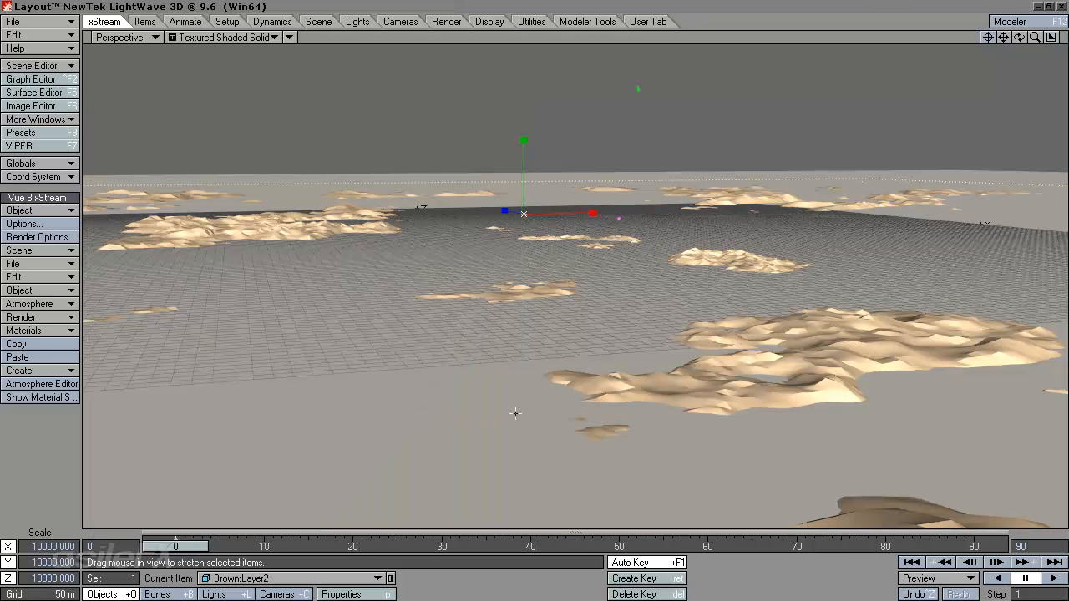
Select Main_camera, look through it, and move it to about X 2.24 km, Y 3.27 km, Z 4.72 km.
left_click(283, 594)
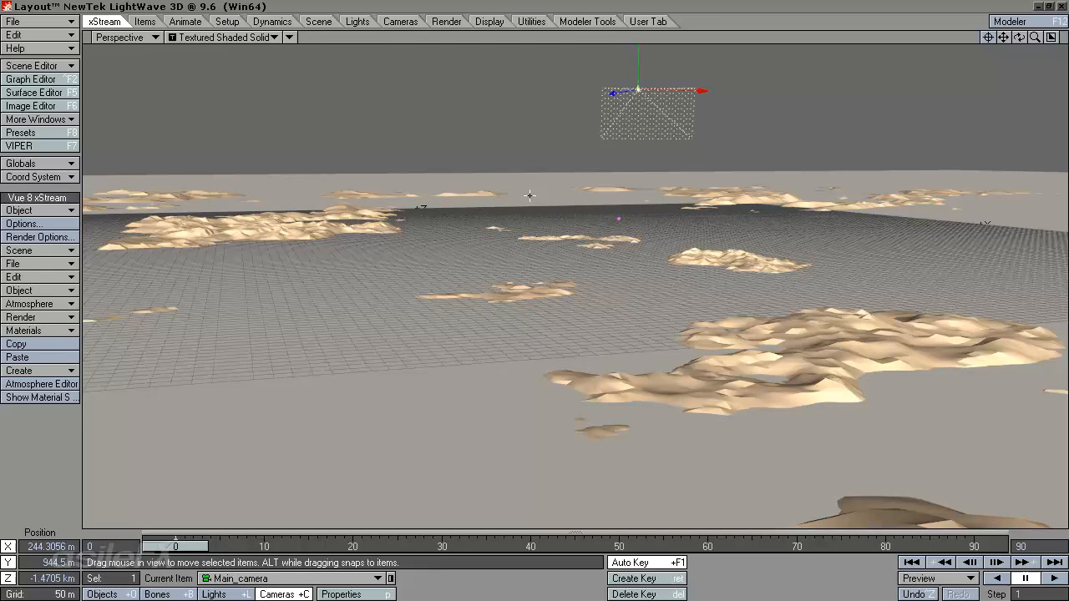
left_click(125, 37)
left_click(135, 63)
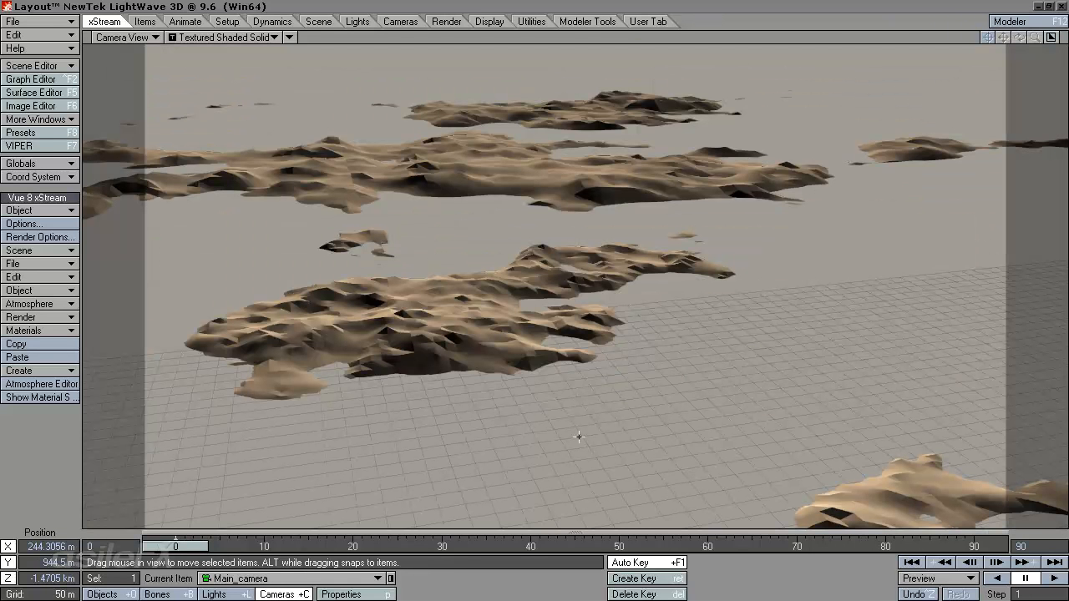
right_click_drag(560, 410, 548, 309)
left_click_drag(547, 309, 517, 211)
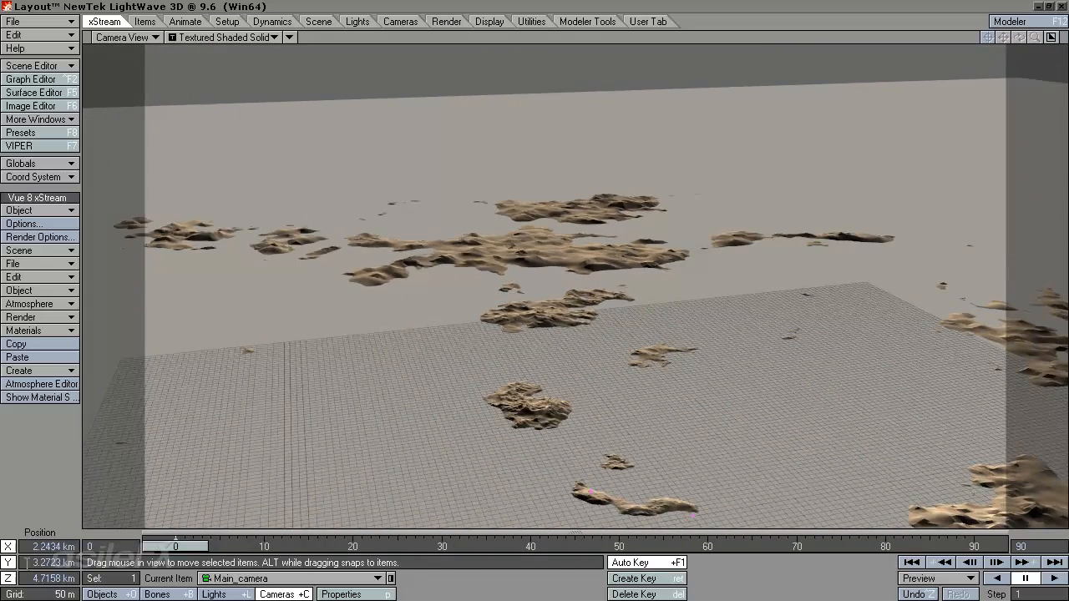
Reposition Main_camera at about X 2.18 km, Y 15 km and Z 0, and activate its rotation.
left_click_drag(33, 563, 280, 555)
type("15")
key("Tab")
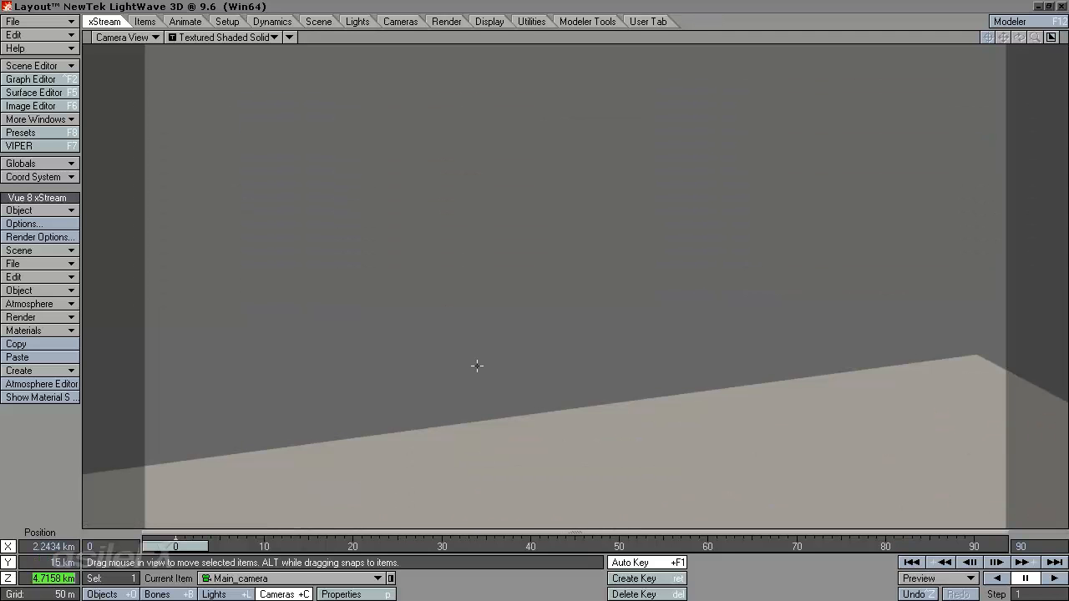
left_click_drag(476, 365, 537, 293)
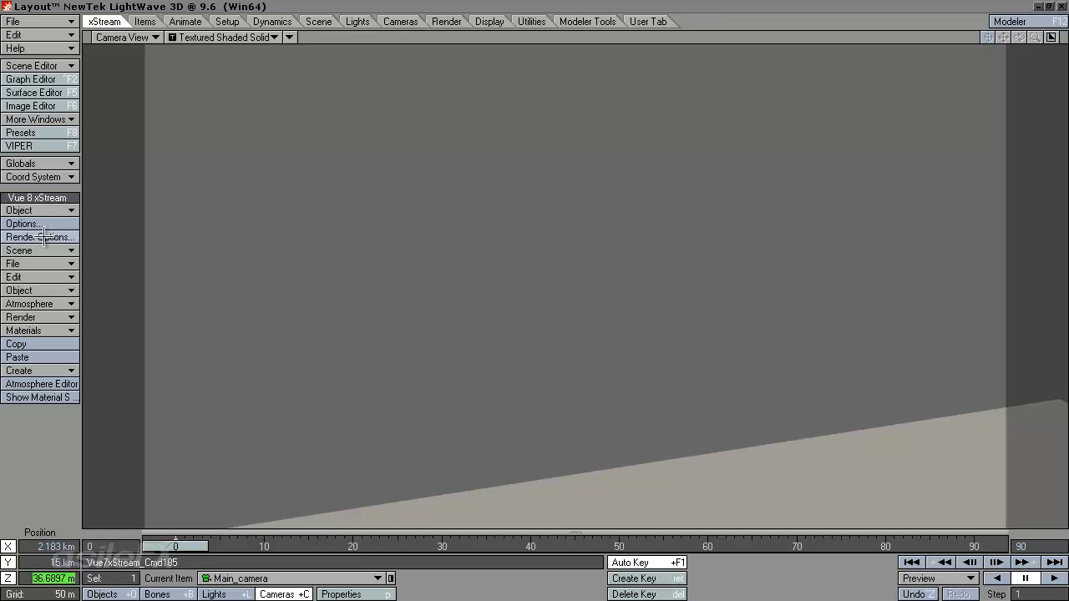
key("BackSpace")
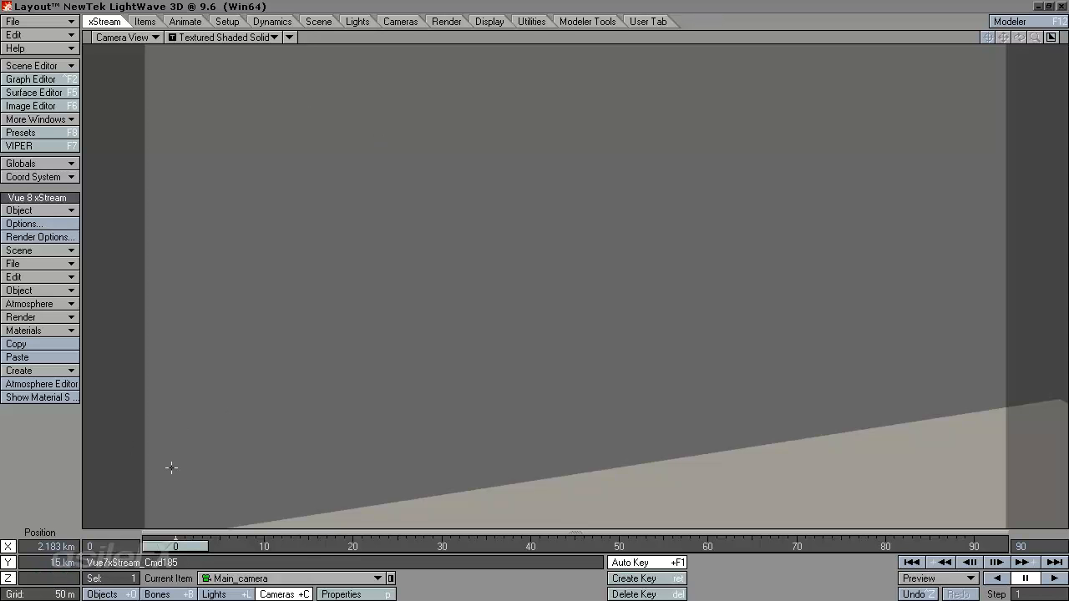
type("0")
key("Return")
key("y")
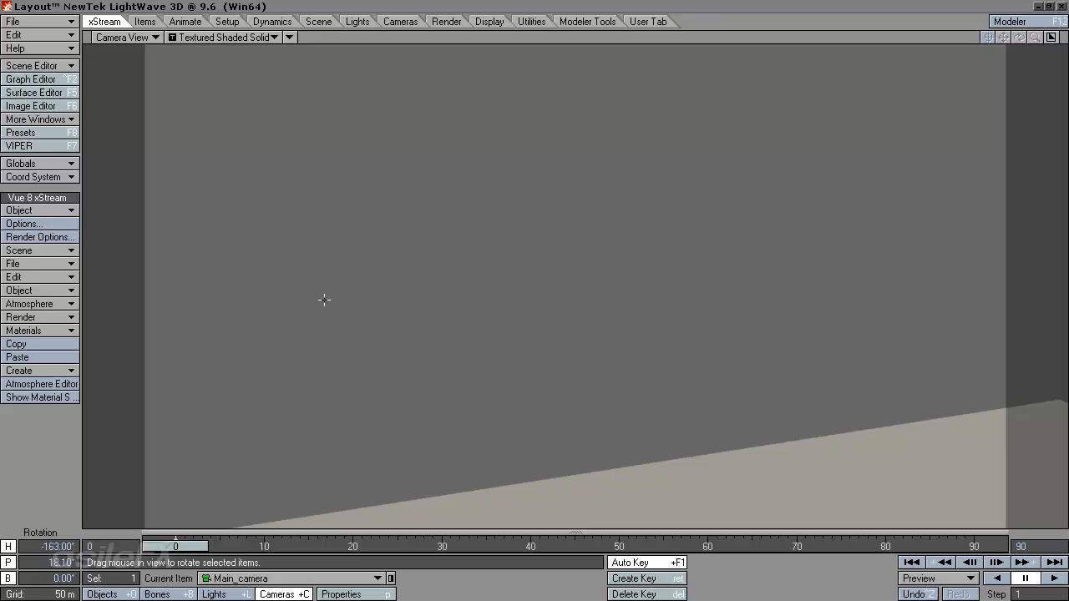
Rotate Main_camera to about heading -38.3° and pitch 35.1°, render the current frame and close the result.
left_click_drag(385, 298, 546, 305)
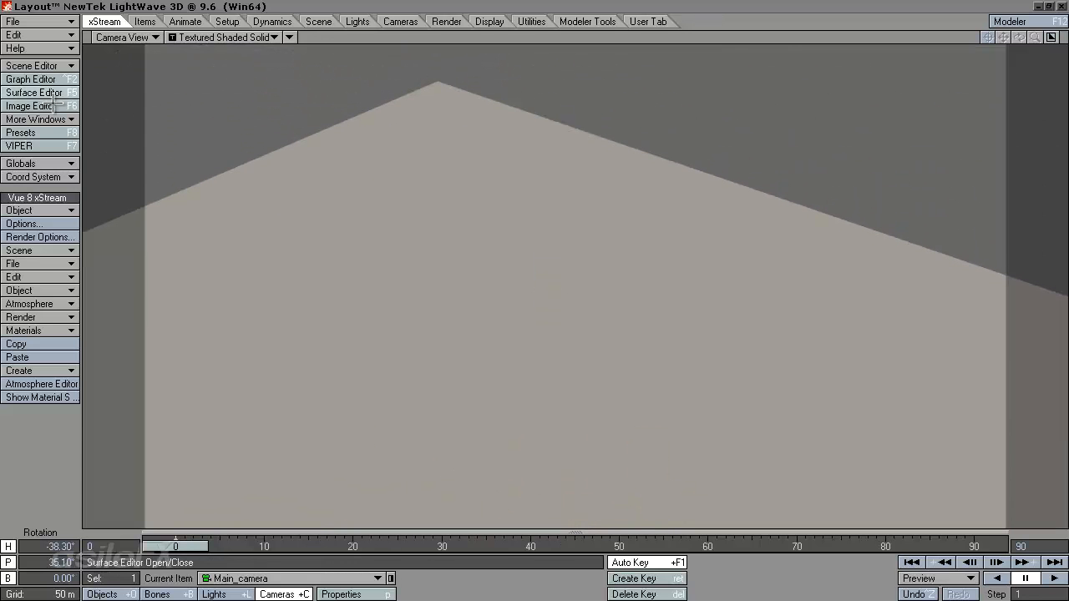
key("F9")
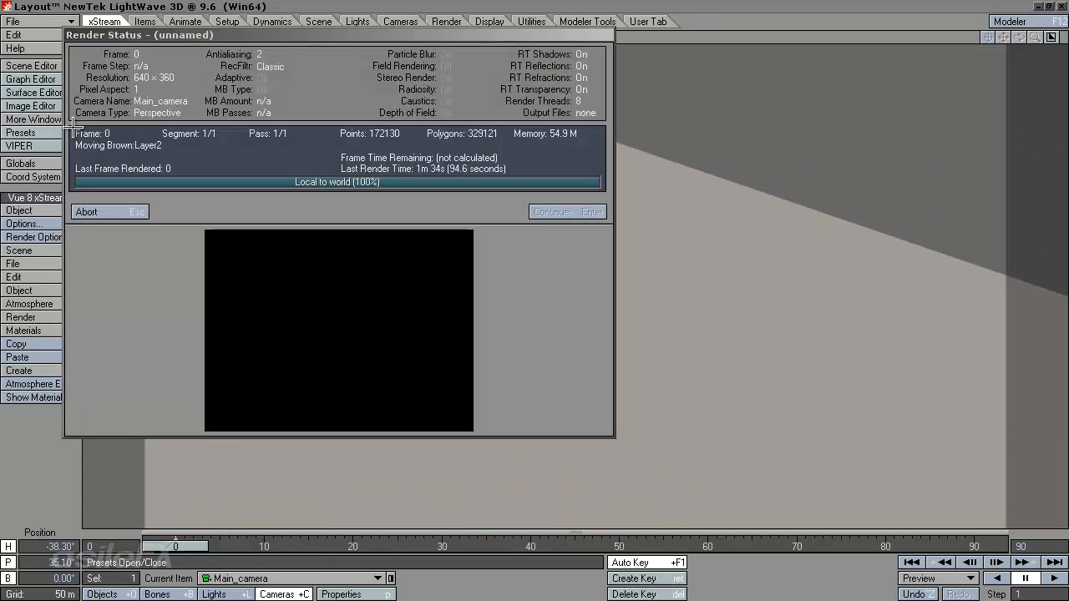
key("shift+l")
left_click_drag(500, 107, 508, 114)
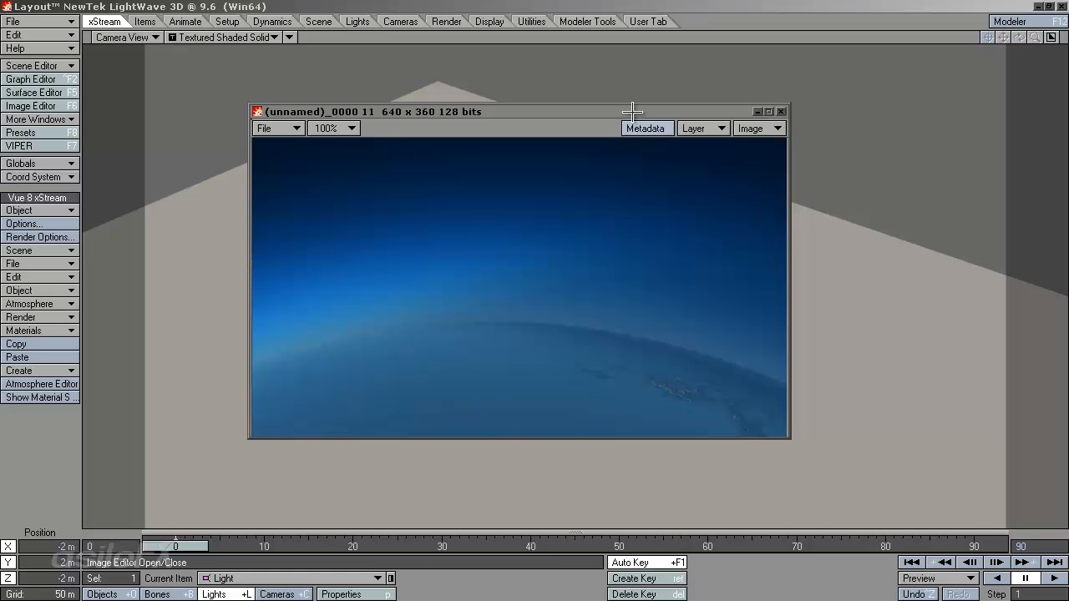
left_click(782, 108)
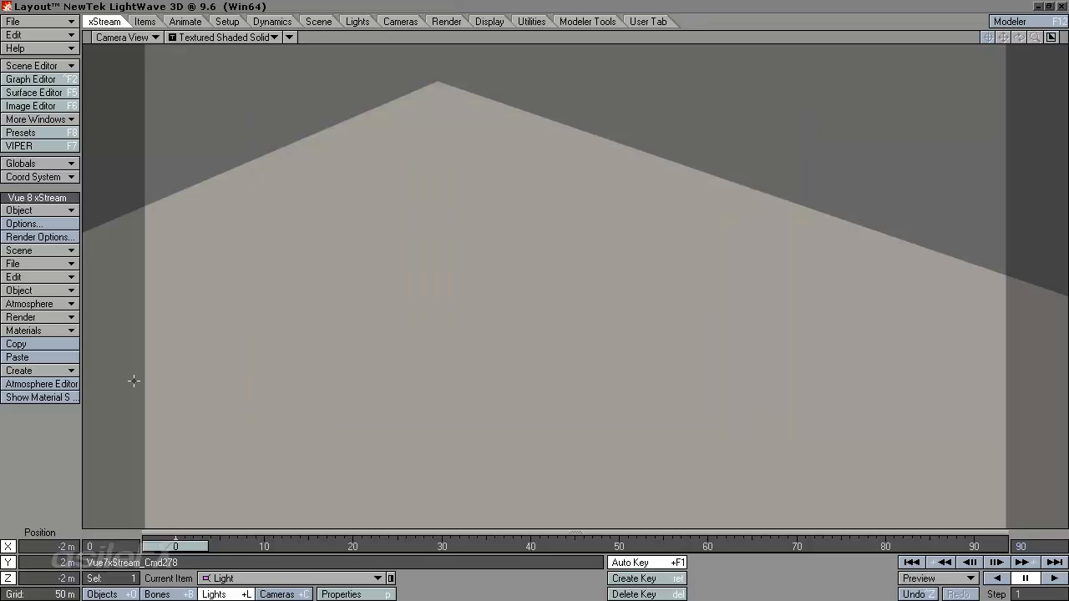
Show the scene in Perspective view and enable planetary terrains in the Vue spherical scene options.
left_click(124, 37)
left_click(134, 55)
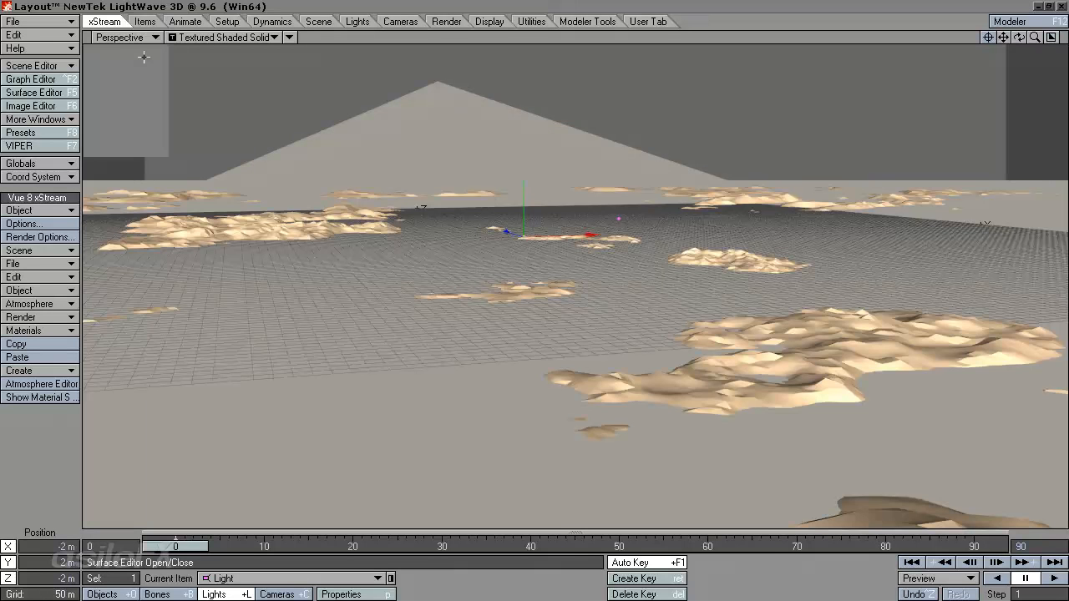
left_click(23, 224)
left_click(251, 507)
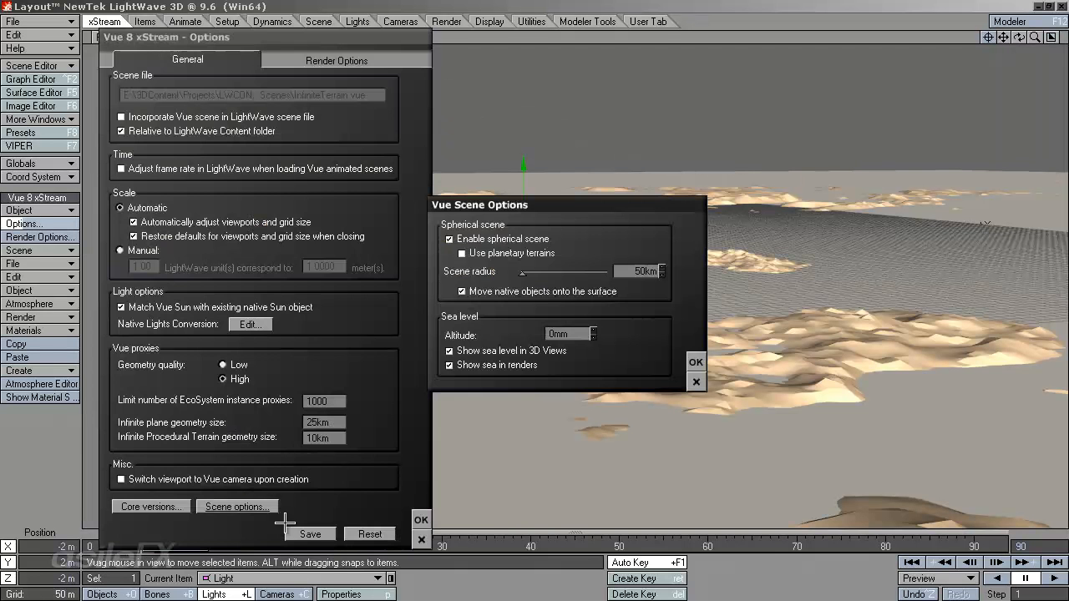
left_click(462, 253)
left_click(695, 361)
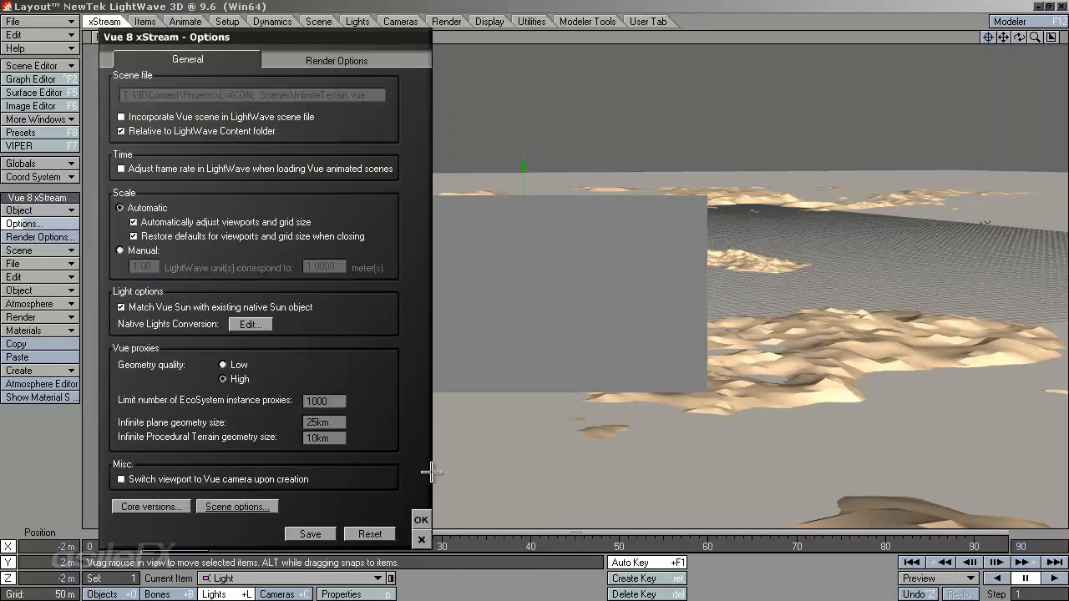
left_click(421, 539)
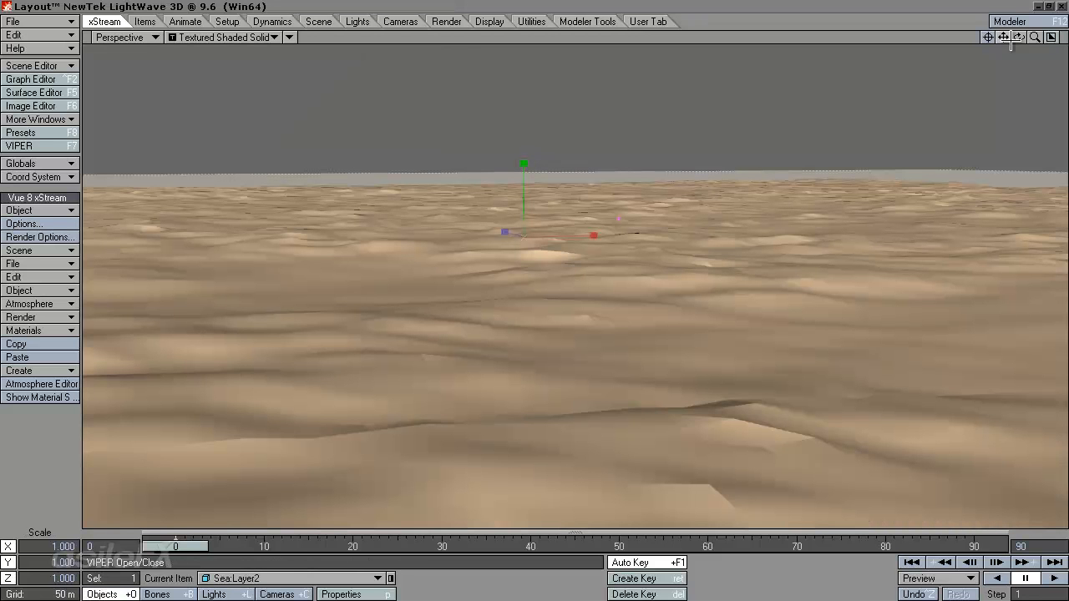
Inspect the terrain in Perspective view, render the current frame with planetary terrains and close the result.
left_click_drag(1018, 37, 1019, 84)
left_click_drag(531, 304, 531, 294)
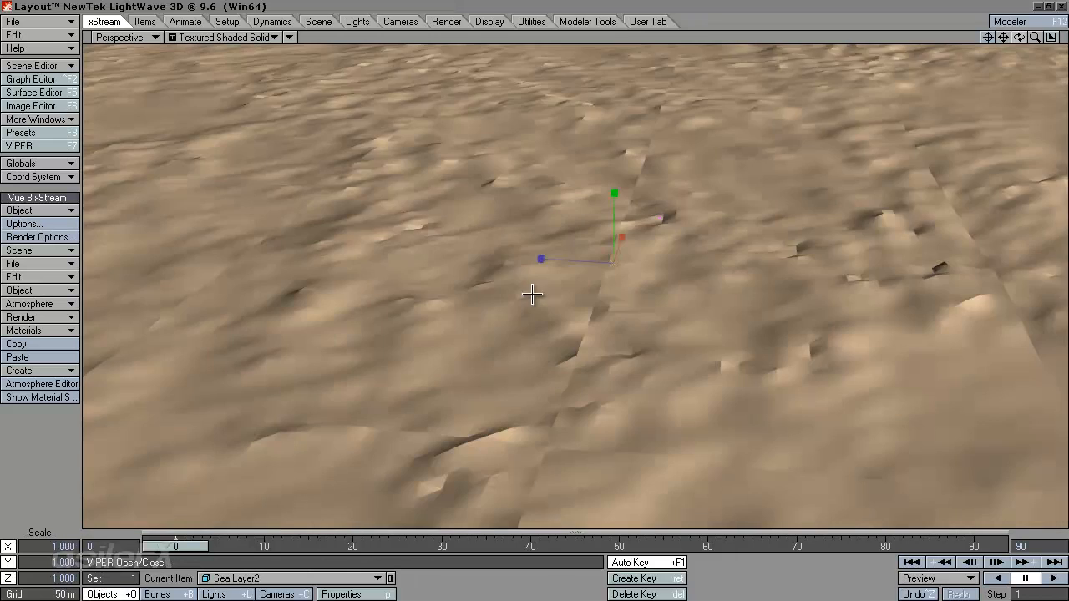
mouse_move(1035, 37)
left_mouse_down()
mouse_move(548, 307)
mouse_move(564, 308)
mouse_move(520, 310)
mouse_move(556, 305)
mouse_move(545, 311)
mouse_move(538, 297)
mouse_move(601, 303)
mouse_move(546, 292)
mouse_move(545, 306)
left_mouse_up()
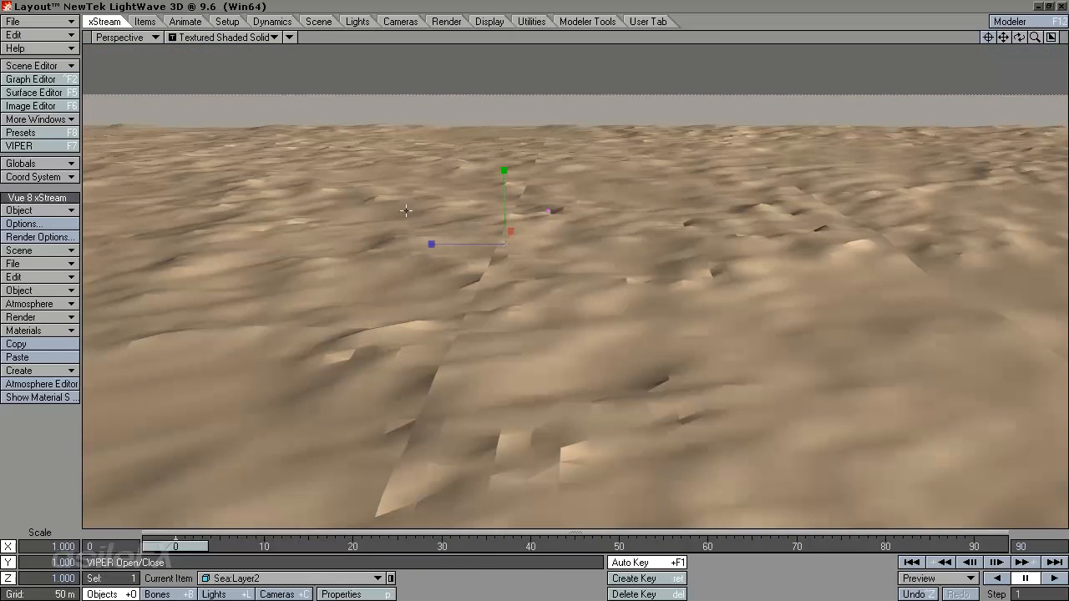
key("F9")
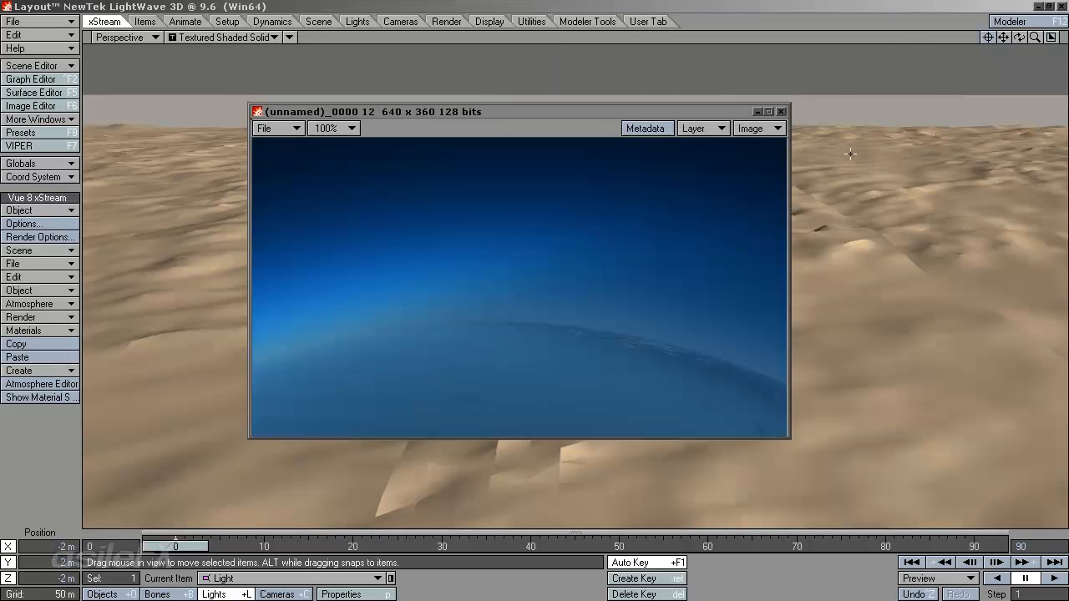
left_click(781, 111)
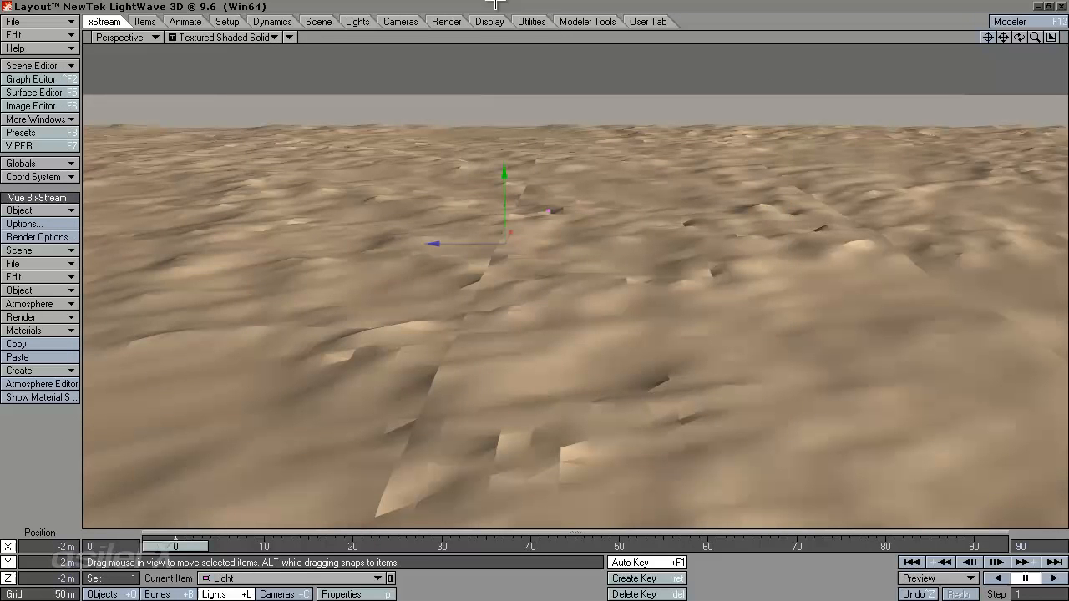
Examine the extent and surface of the planetary terrain patch against the infinite plane from above and from low angles.
left_click_drag(1033, 37, 1035, 58)
left_click_drag(497, 329, 548, 309, "ctrl+alt")
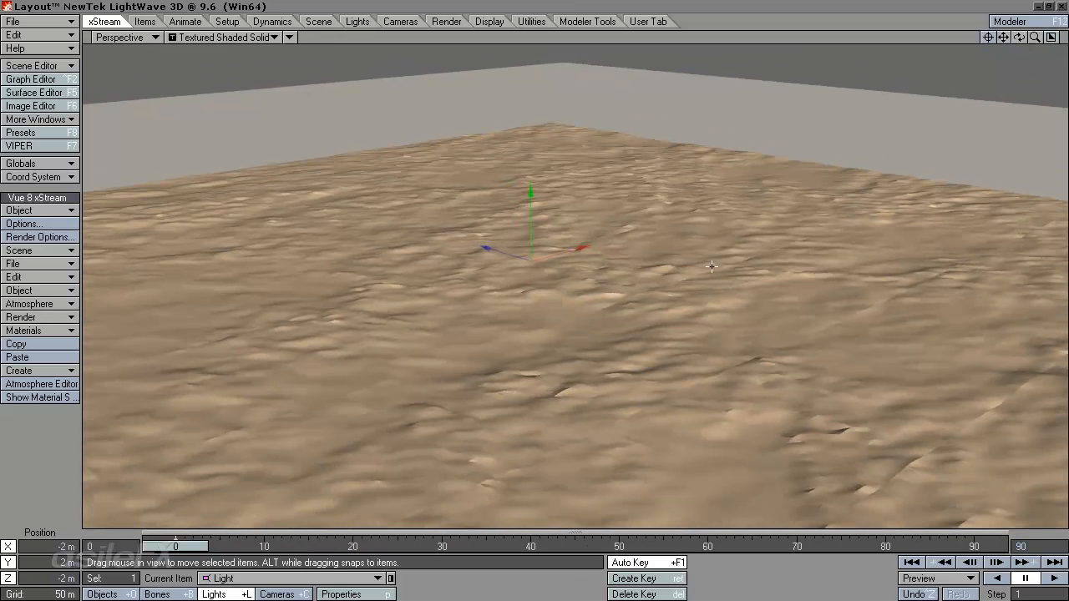
left_click_drag(1034, 37, 539, 296)
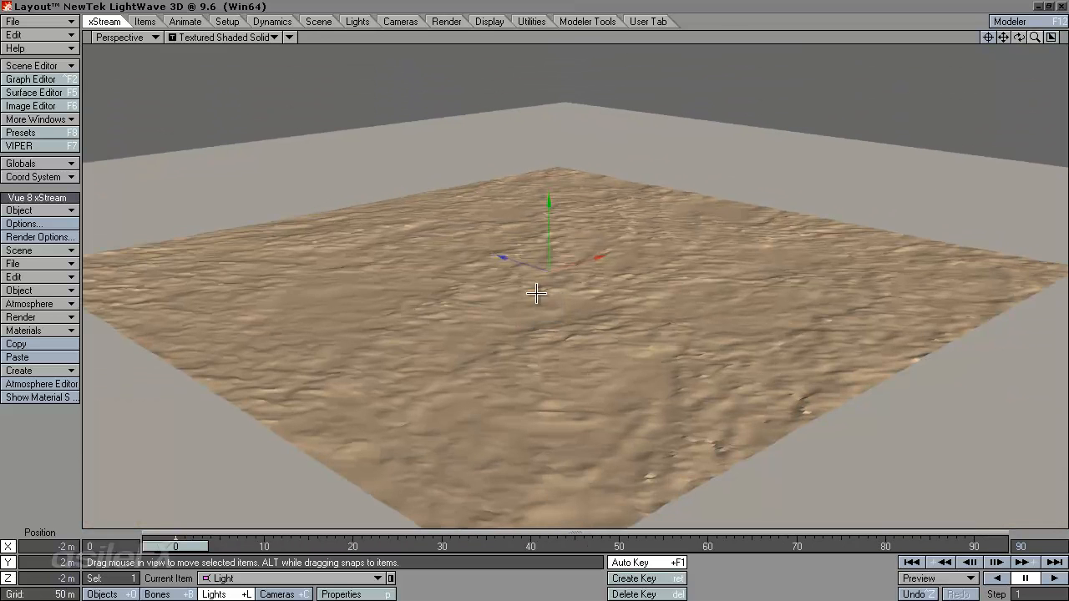
left_click_drag(1019, 37, 534, 296)
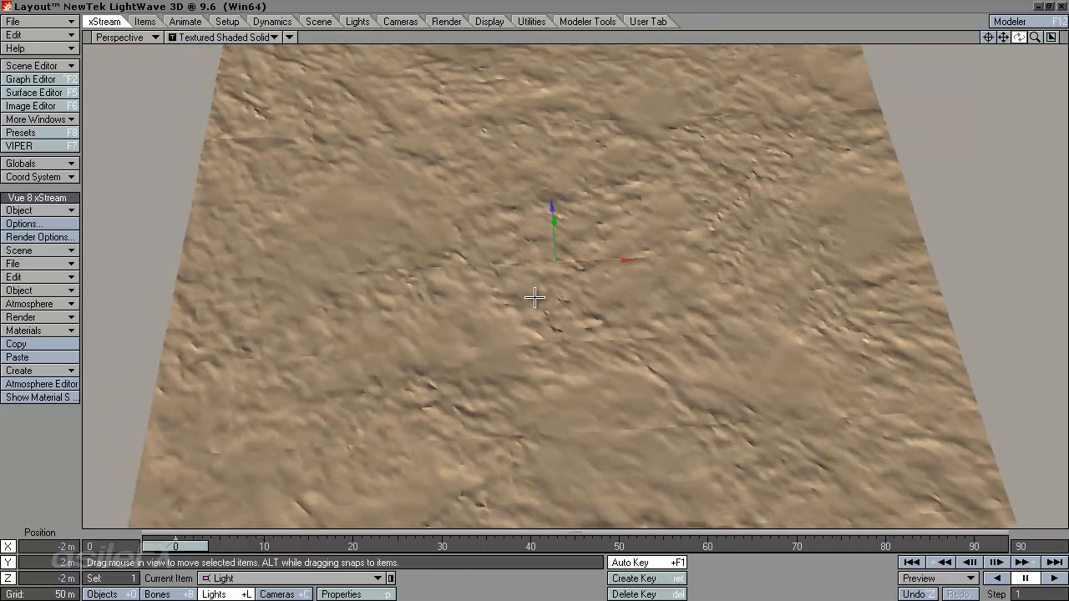
left_click_drag(1034, 36, 544, 298)
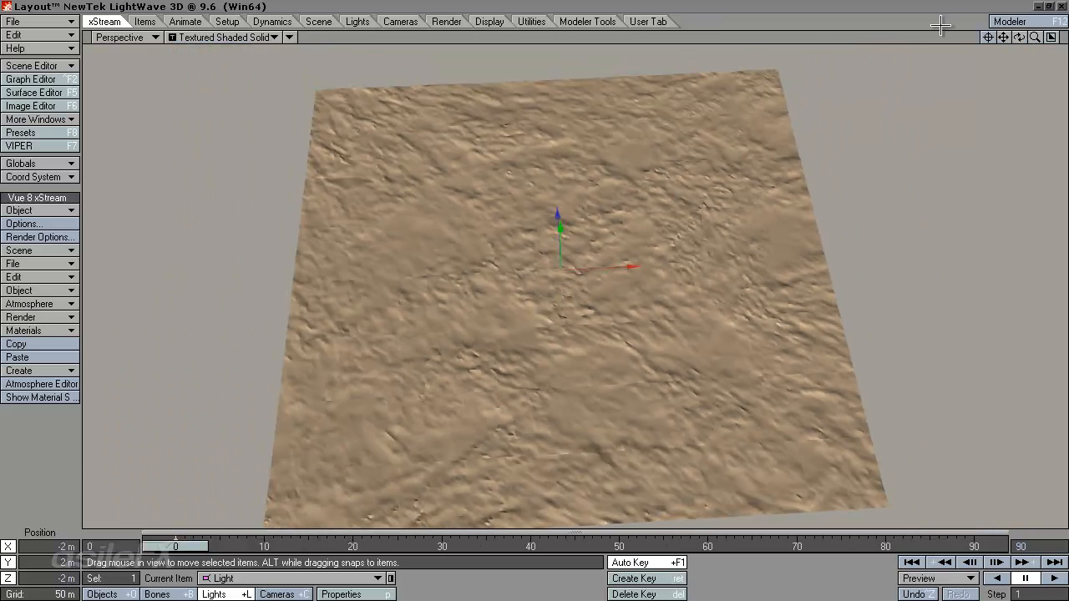
mouse_move(1018, 36)
left_mouse_down()
mouse_move(546, 318)
mouse_move(546, 303)
mouse_move(575, 298)
mouse_move(549, 307)
left_mouse_up()
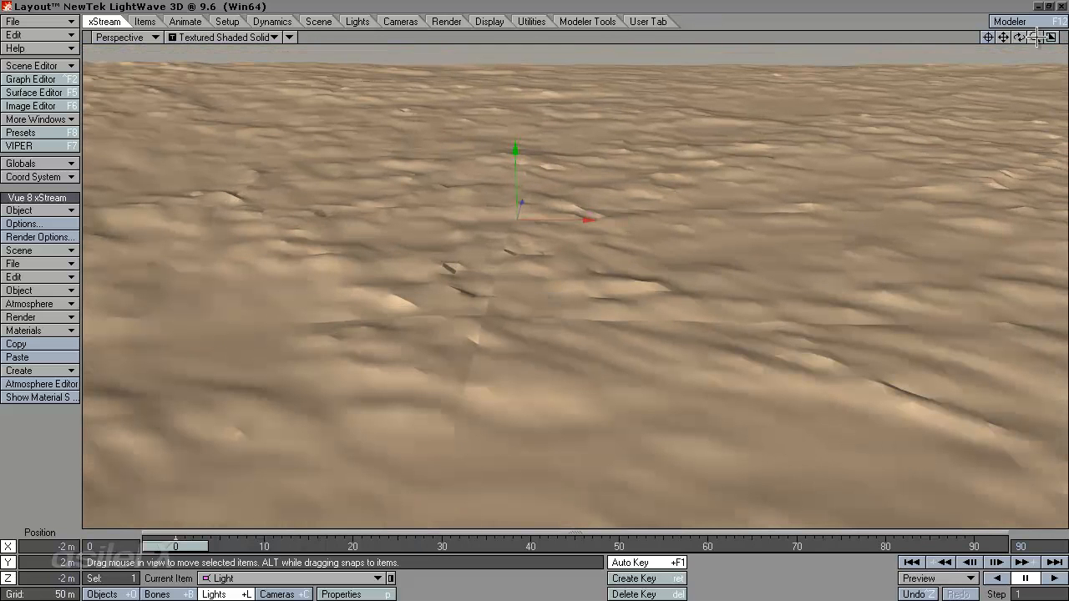
left_click_drag(1019, 36, 548, 308)
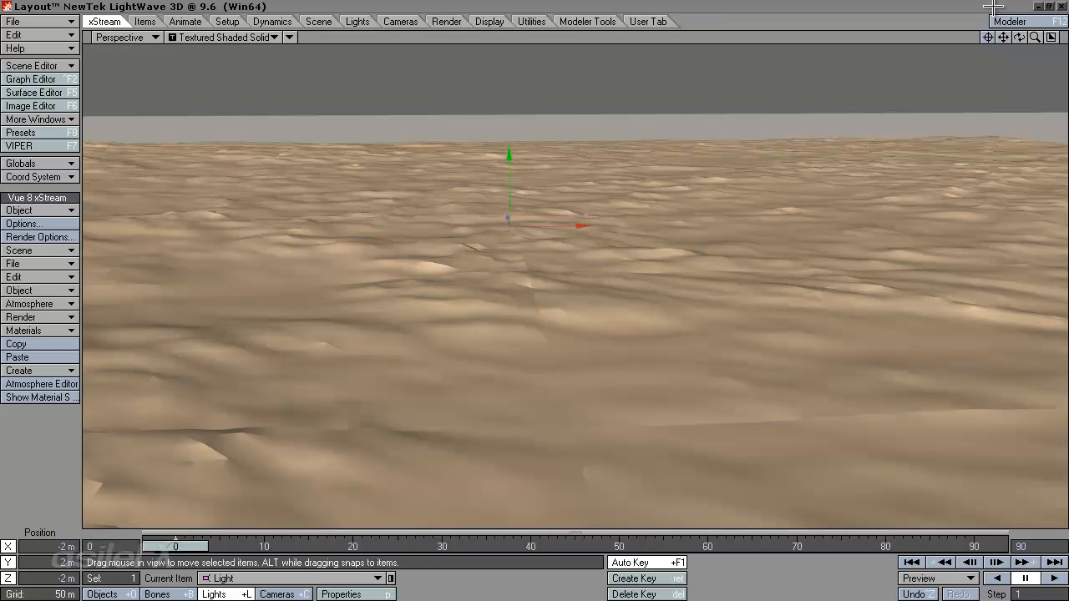
mouse_move(1019, 37)
left_mouse_down()
mouse_move(545, 307)
mouse_move(691, 90)
left_mouse_up()
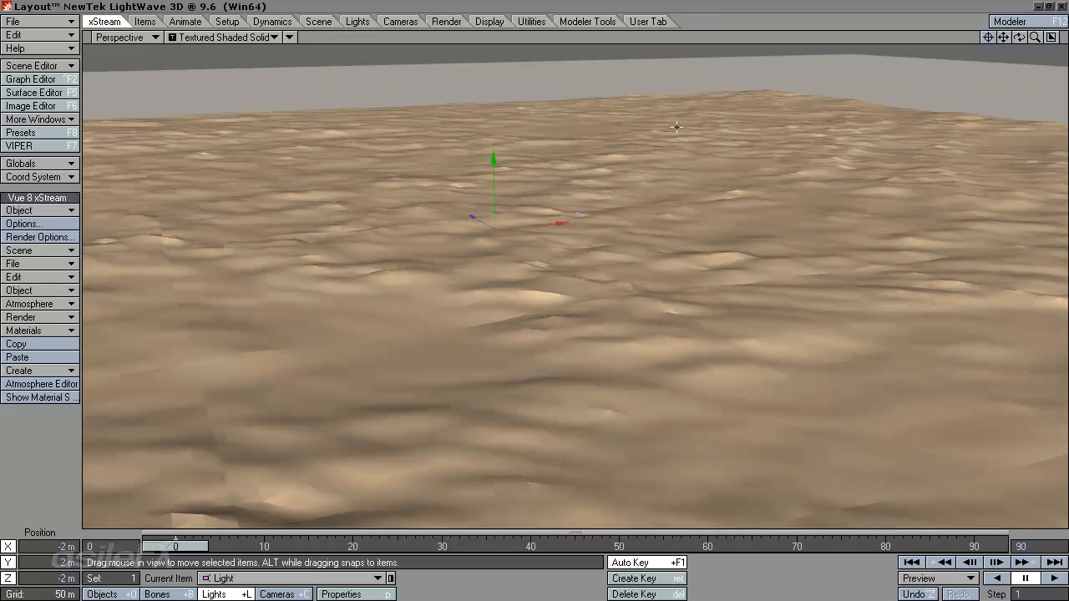
mouse_move(1019, 36)
left_mouse_down()
mouse_move(544, 305)
mouse_move(1020, 41)
mouse_move(531, 297)
mouse_move(546, 294)
mouse_move(546, 308)
mouse_move(520, 409)
mouse_move(545, 306)
mouse_move(543, 200)
mouse_move(534, 282)
left_mouse_up()
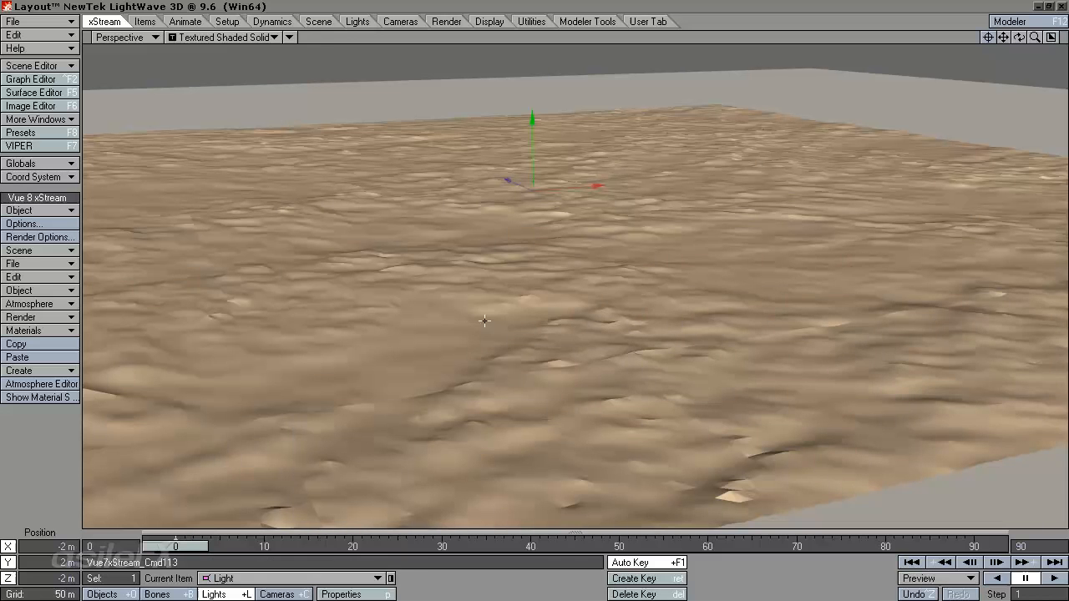
Disable the spherical scene in the Vue scene options and apply the change.
left_click(39, 225)
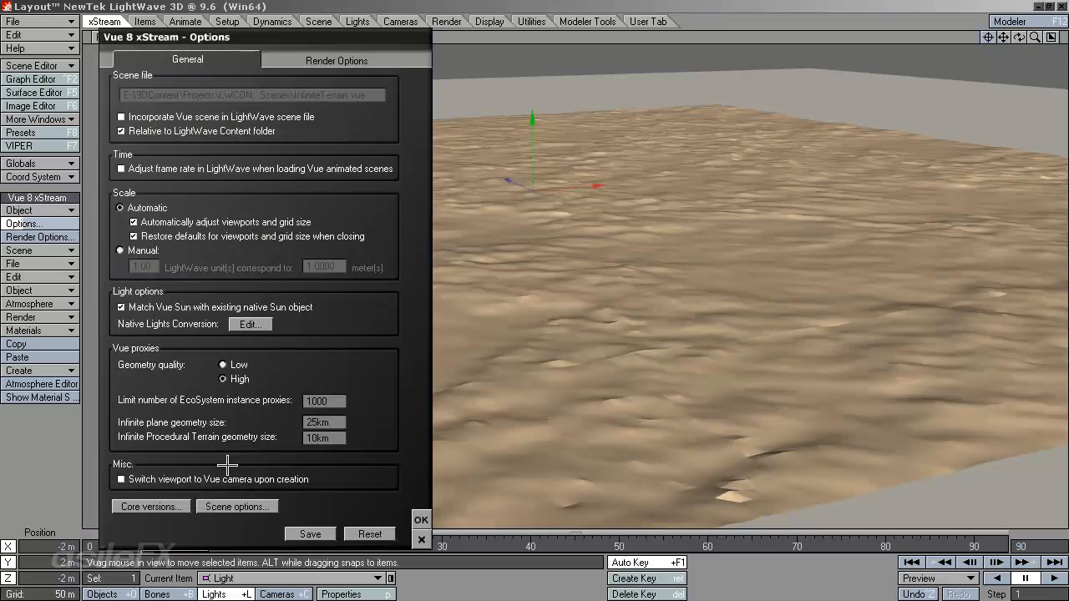
left_click(237, 506)
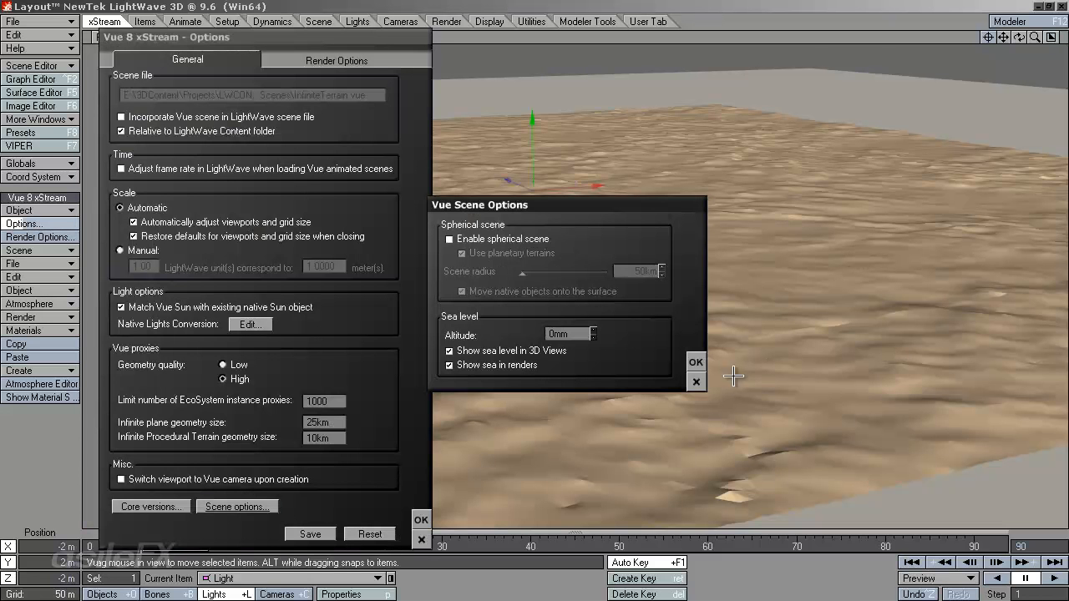
left_click(695, 362)
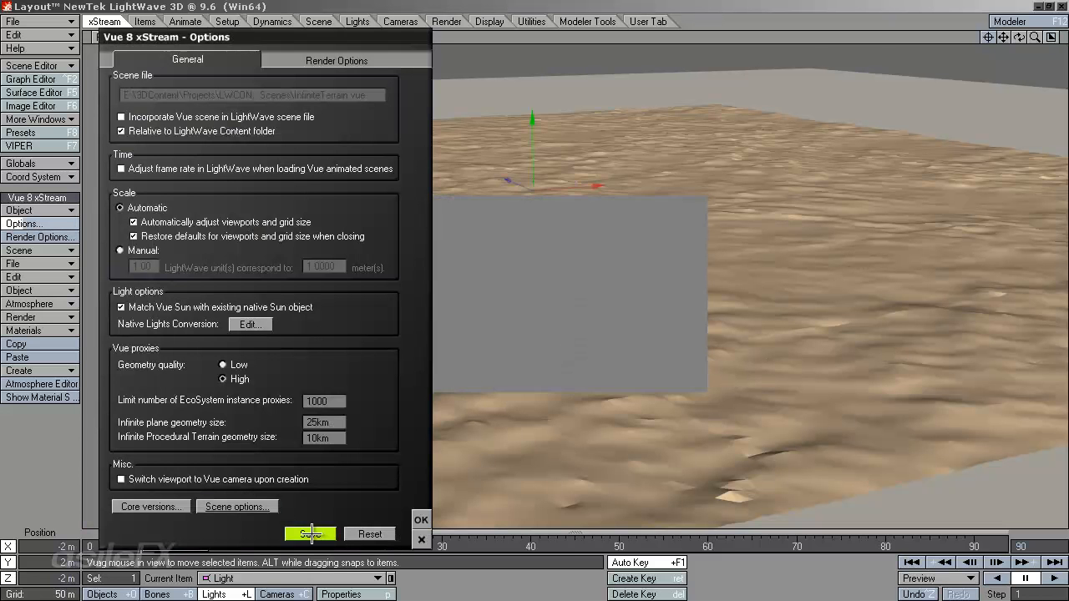
left_click(420, 520)
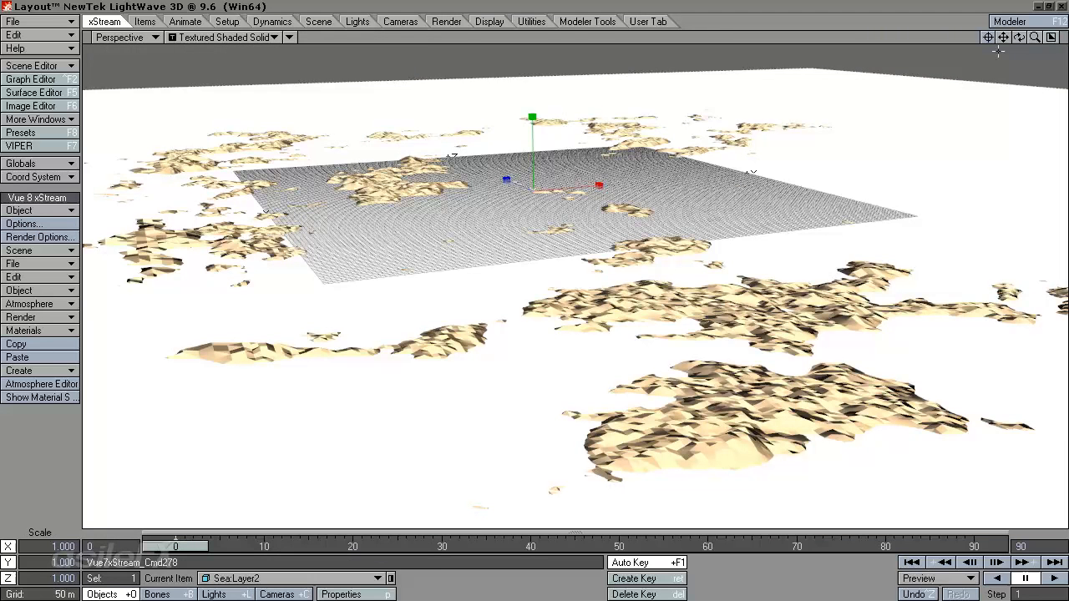
Look through Main_camera, select it and bank it to about 2.4°.
left_click_drag(1035, 37, 323, 40)
left_click(123, 38)
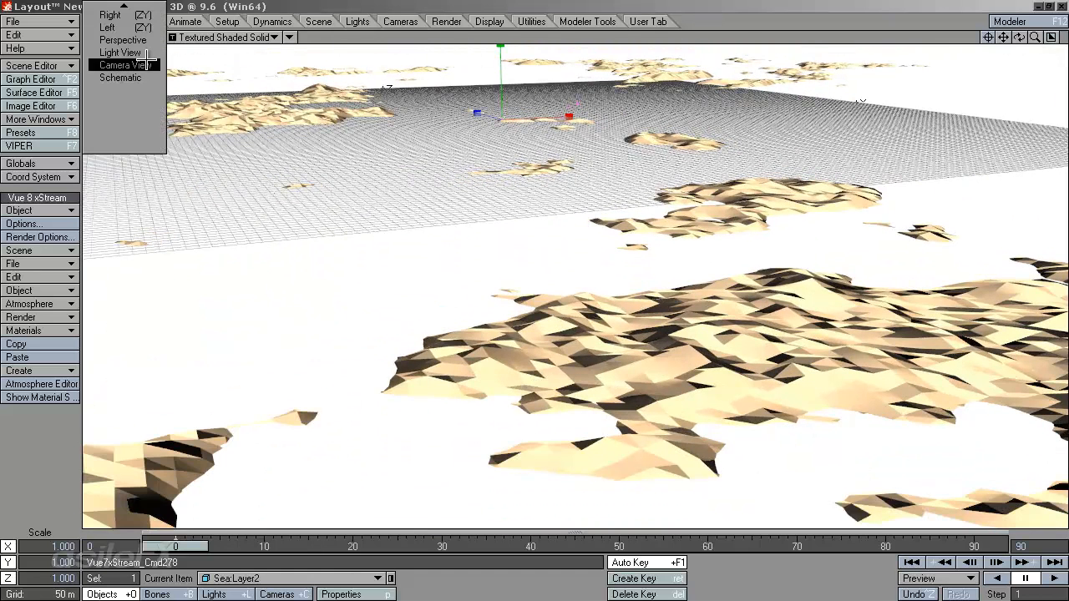
left_click(138, 65)
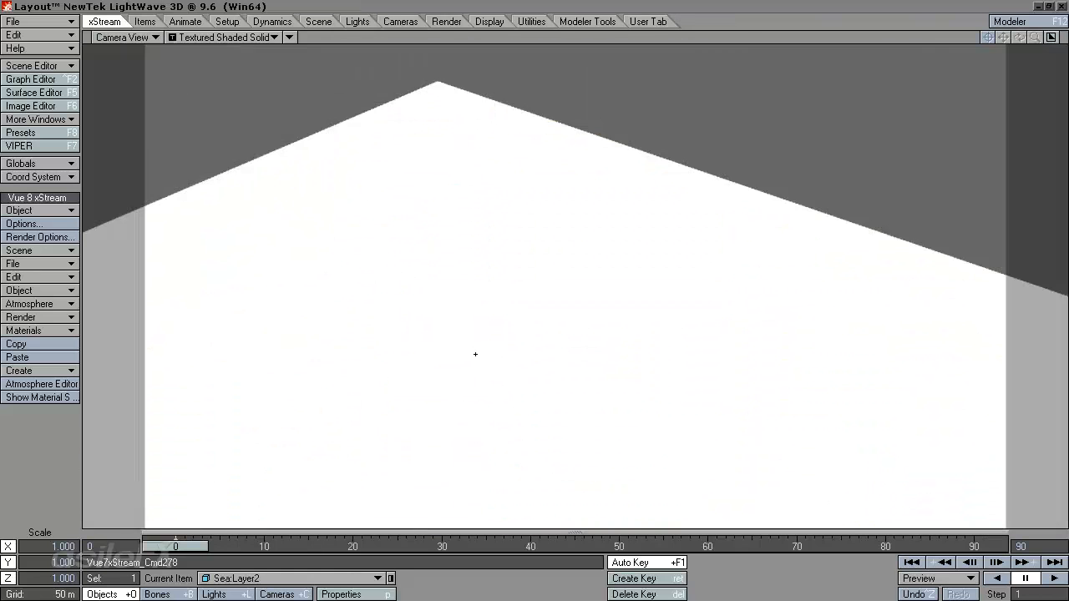
key("shift+c")
key("y")
mouse_move(539, 410)
left_mouse_down()
mouse_move(546, 246)
mouse_move(501, 393)
mouse_move(547, 308)
mouse_move(534, 293)
mouse_move(549, 227)
mouse_move(543, 382)
mouse_move(444, 451)
mouse_move(556, 412)
left_mouse_up()
Lower Main_camera to a height of about 1.46 km on Y.
key("t")
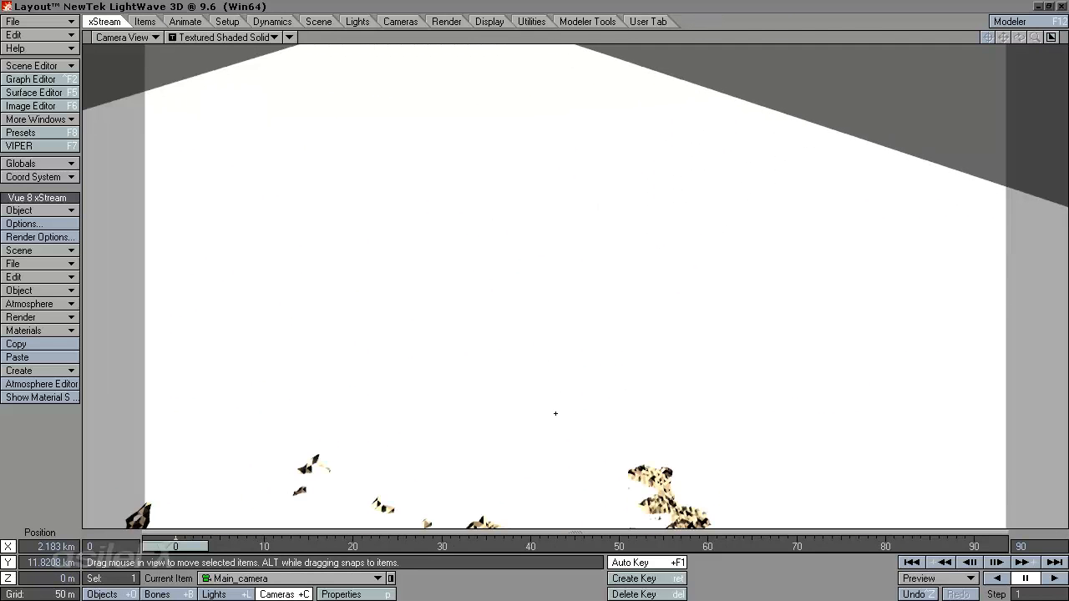
left_click(21, 563)
type("2k")
key("Tab")
left_click_drag(621, 295, 505, 211)
key("BackSpace")
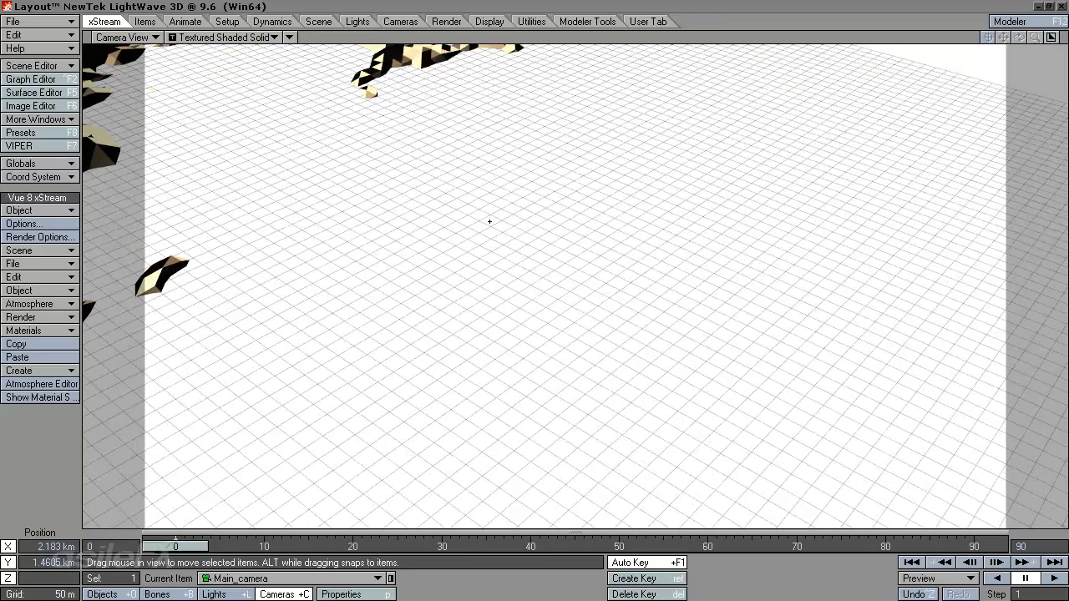
Rotate Main_camera towards the terrain islands, to about heading -63.8° and pitch 21.8°.
key("y")
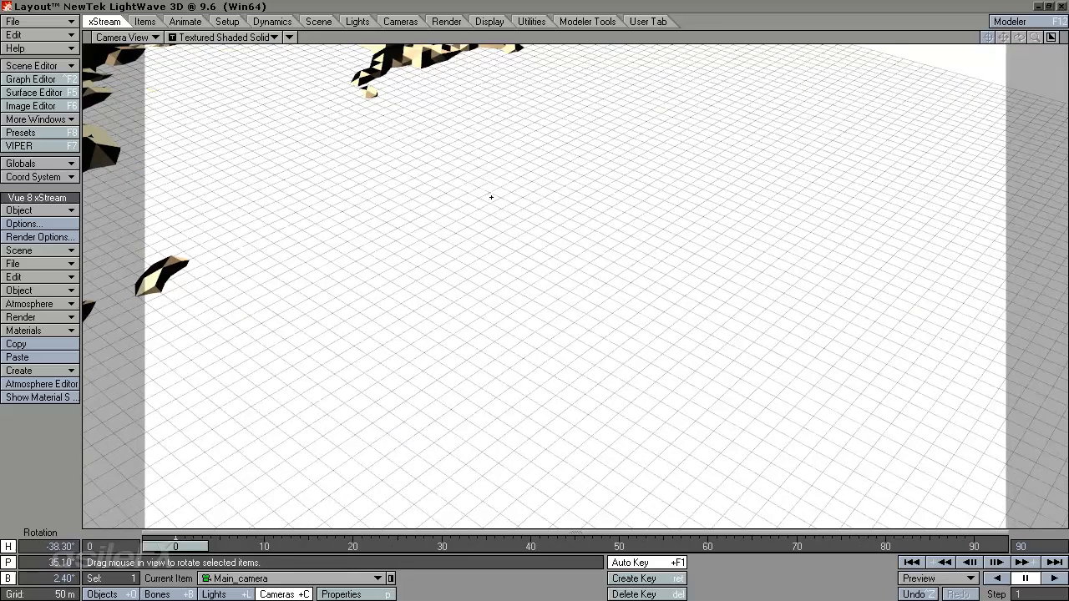
key("t")
key("y")
left_click_drag(493, 201, 535, 295)
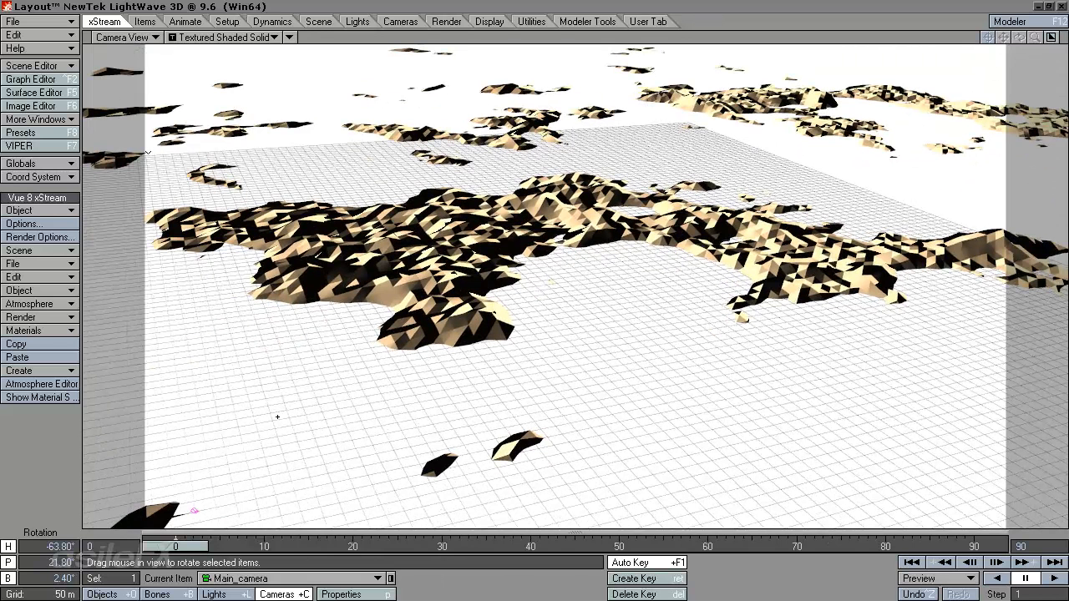
Set Main_camera's Y position to 2 km.
key("t")
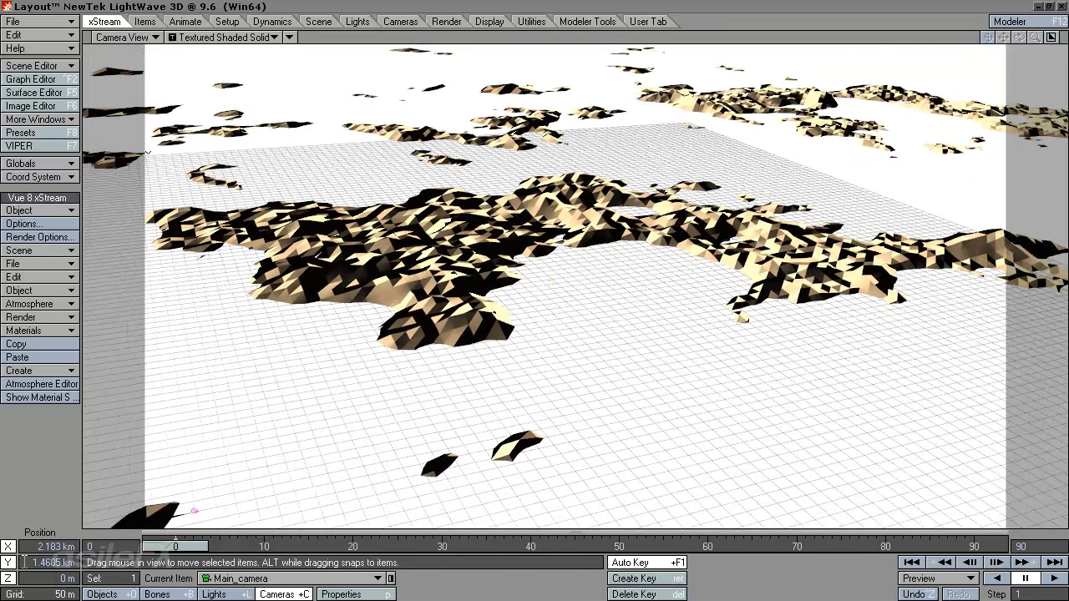
left_click(33, 562)
type("2")
key("Tab")
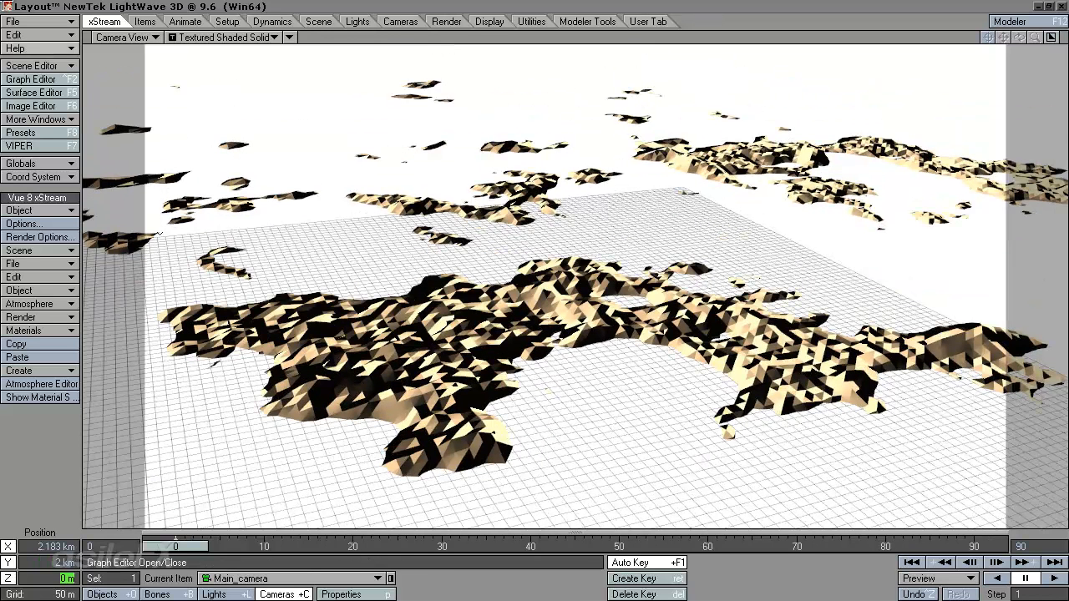
Add a Dark Cumulus cloud layer from the Spectral 2 collection to the scene's atmosphere.
left_click(40, 384)
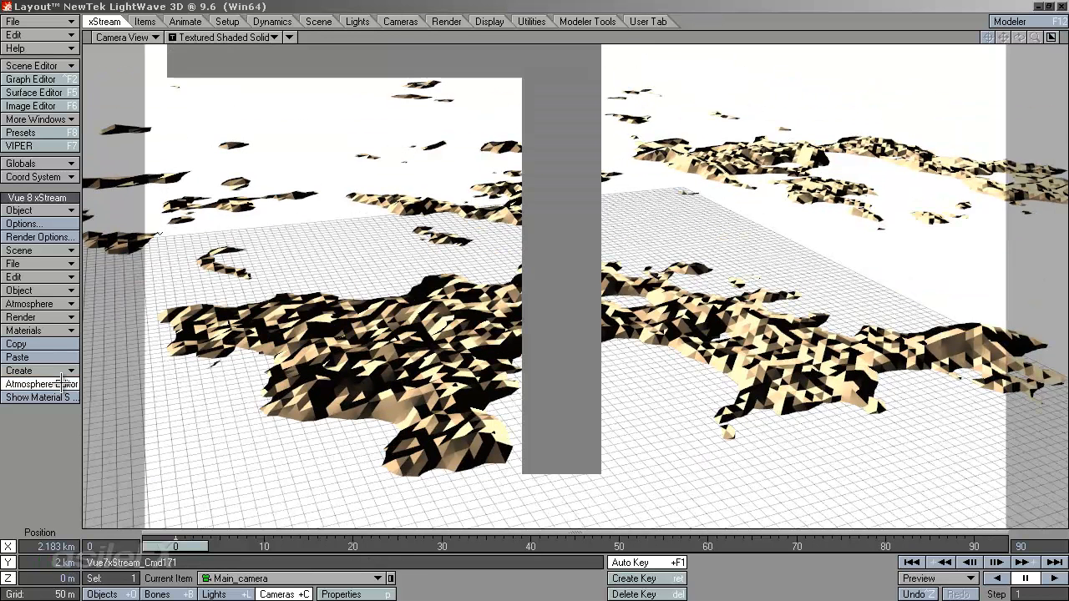
left_click(241, 165)
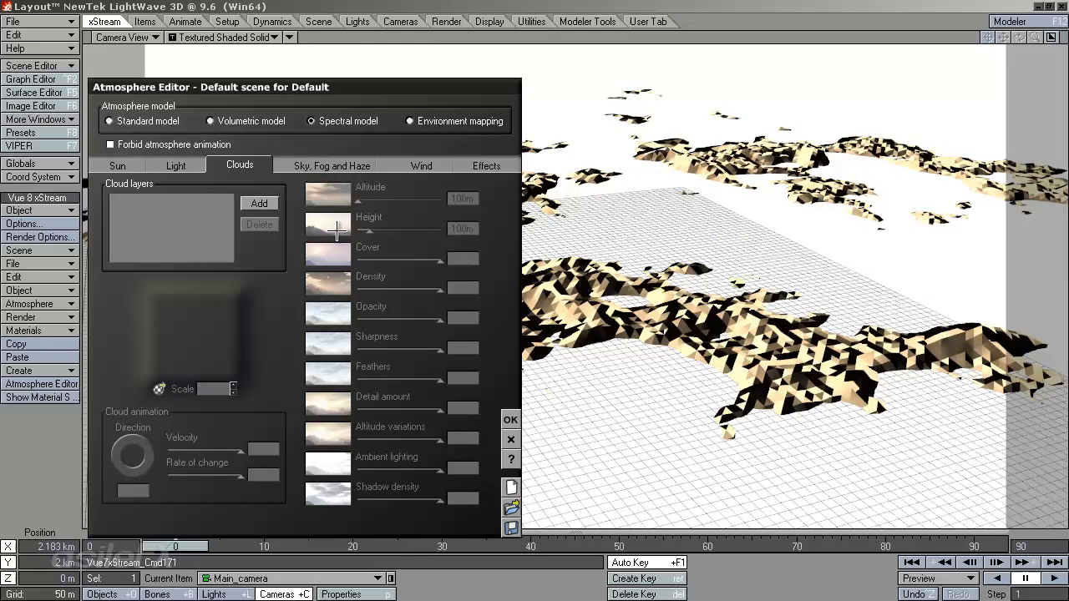
left_click(259, 203)
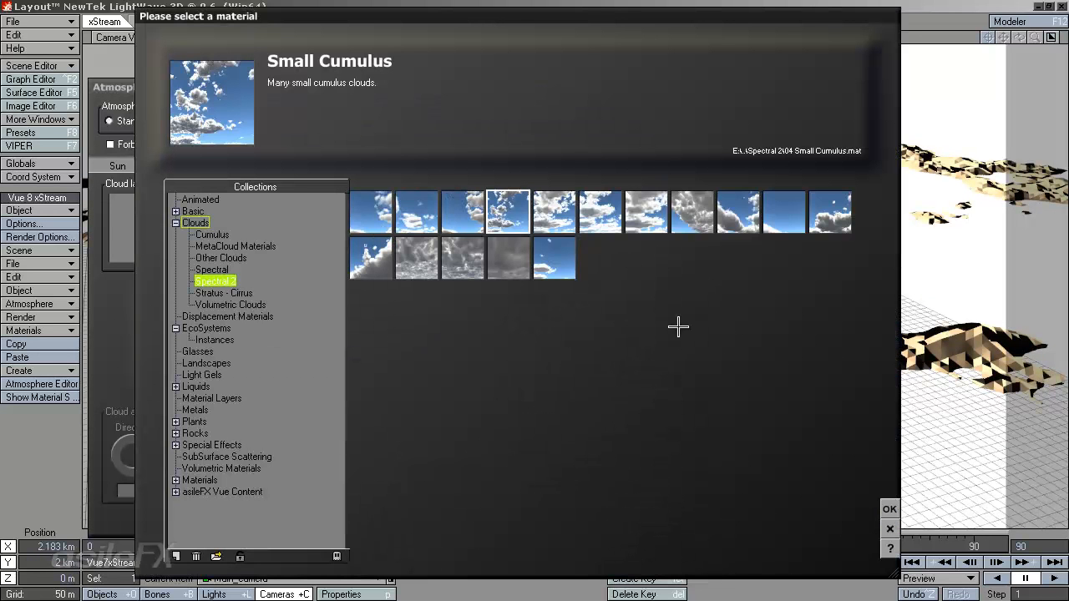
left_click(737, 211)
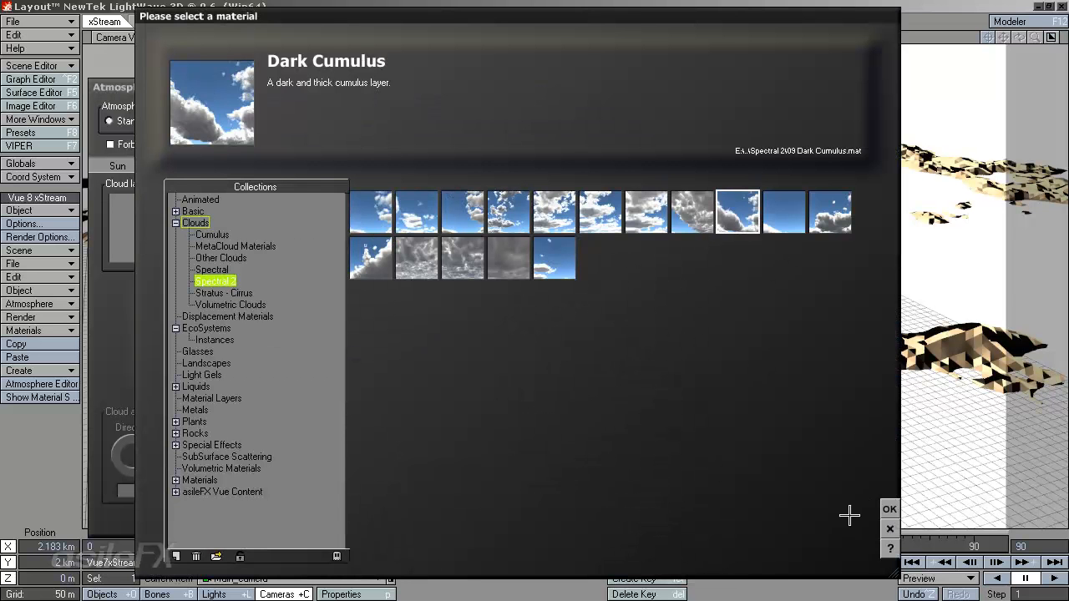
left_click(889, 508)
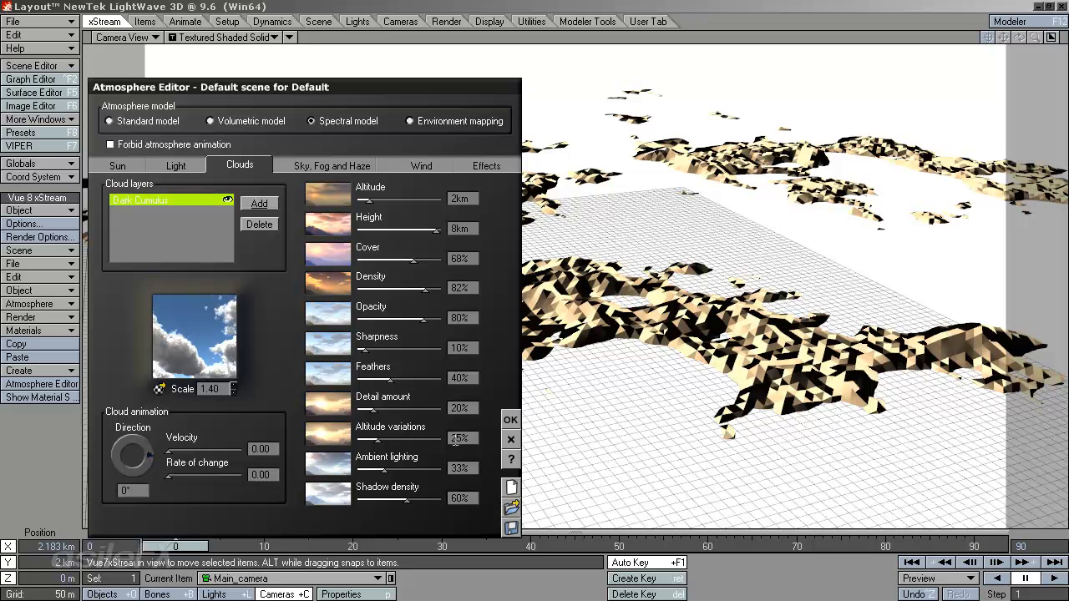
Set the Dark Cumulus layer's altitude to 800 m and height to 400 m, and render a test frame.
left_click_drag(394, 195, 381, 195)
left_click(472, 198)
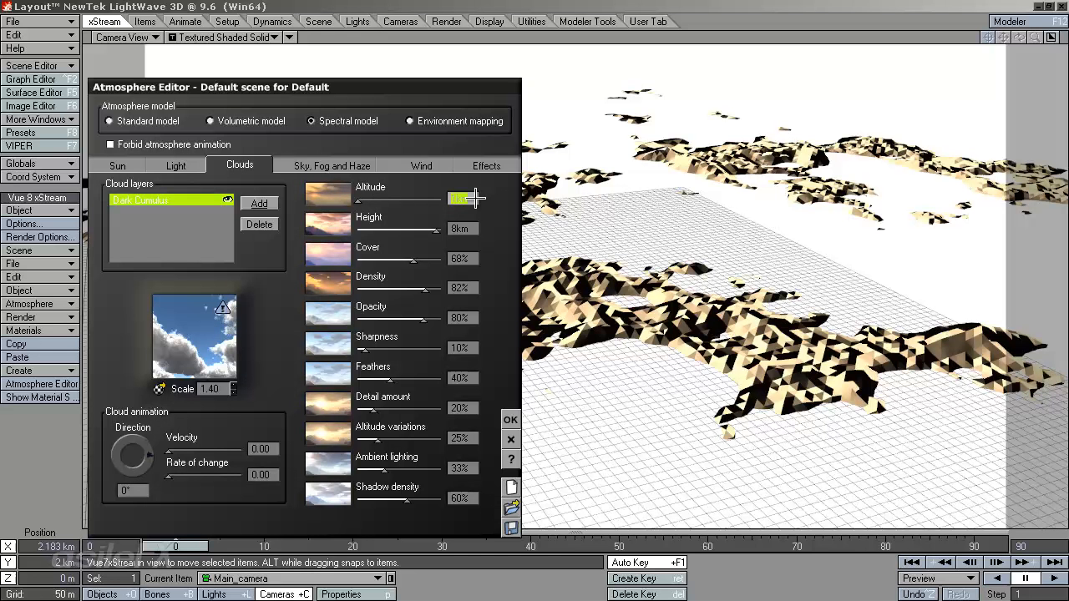
type("800")
key("Tab")
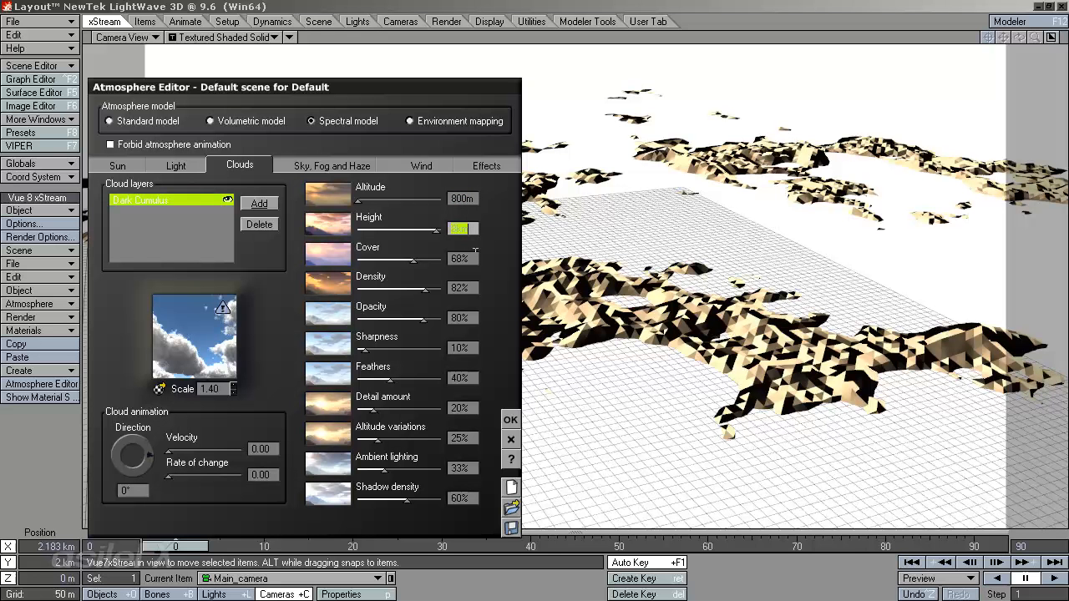
type("400m")
key("Return")
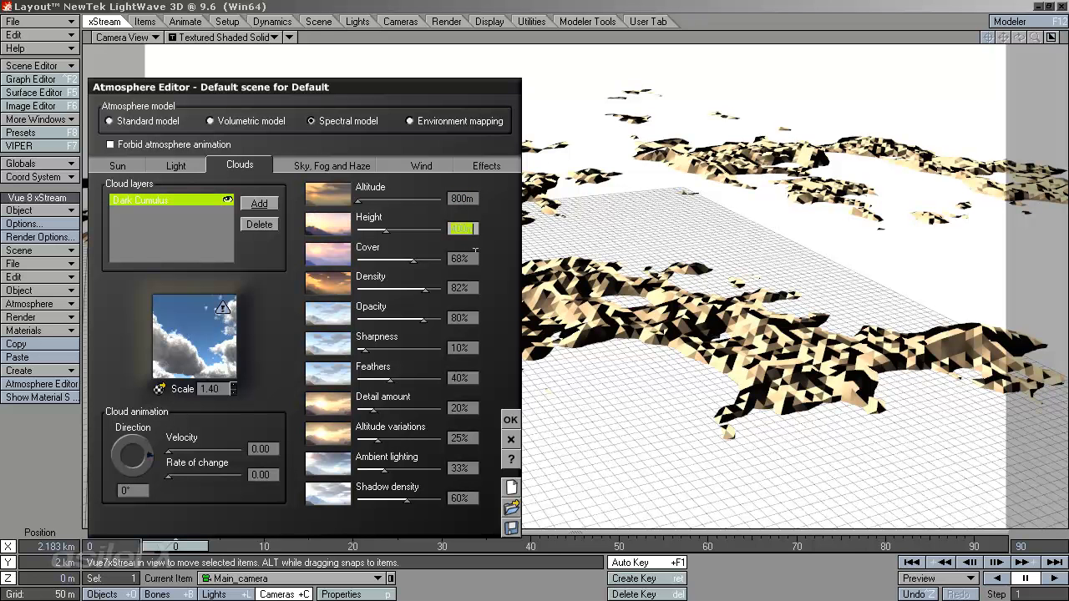
left_click(511, 419)
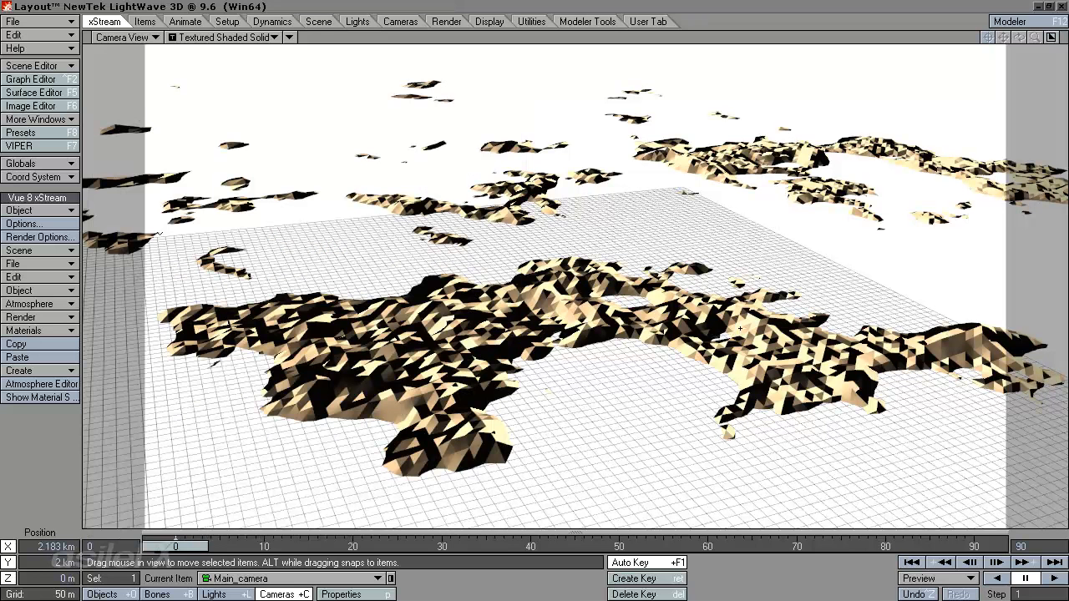
key("F9")
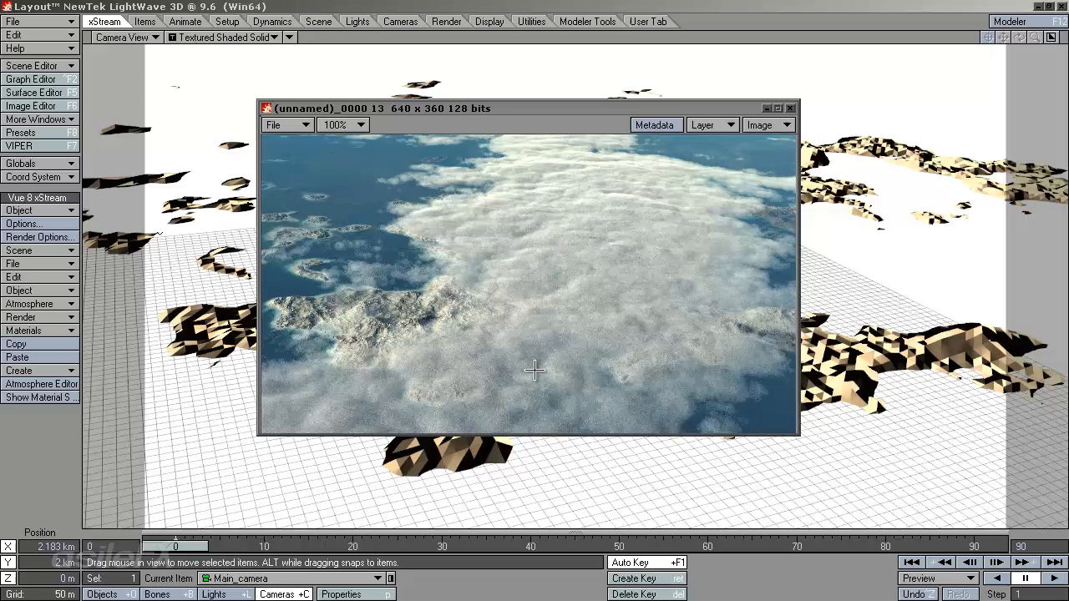
left_click(788, 107)
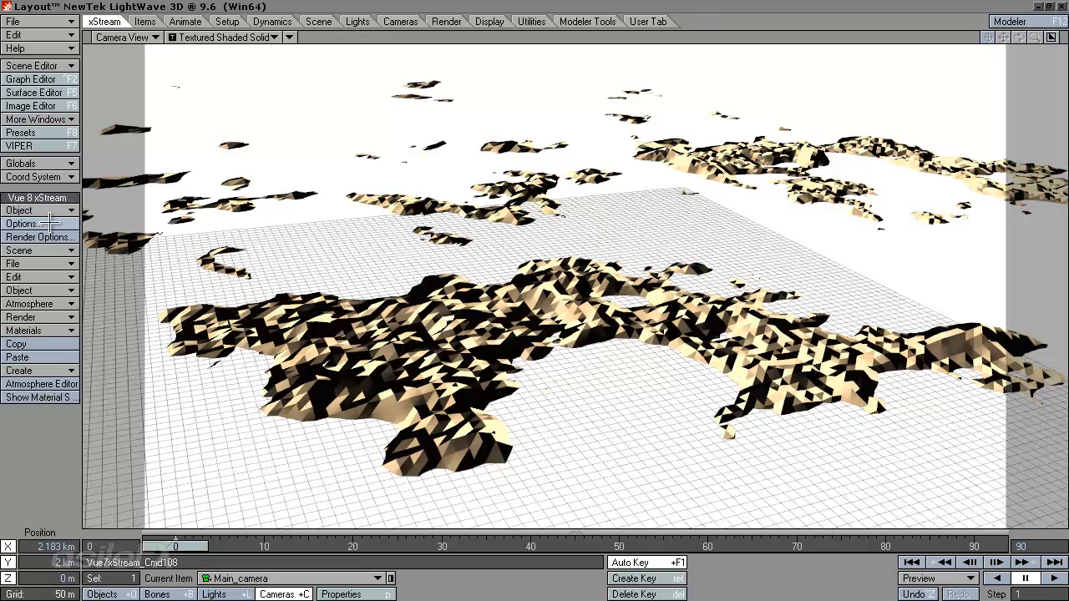
Reopen the atmosphere settings and raise the Dark Cumulus layer's altitude to 4.2 km.
left_click(41, 385)
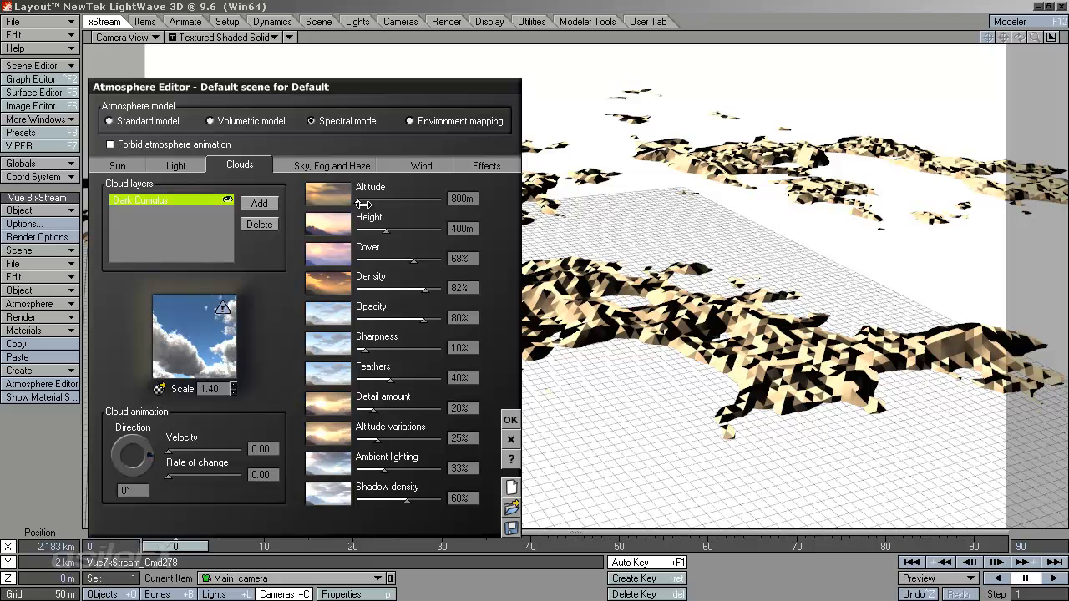
left_click_drag(357, 203, 472, 248)
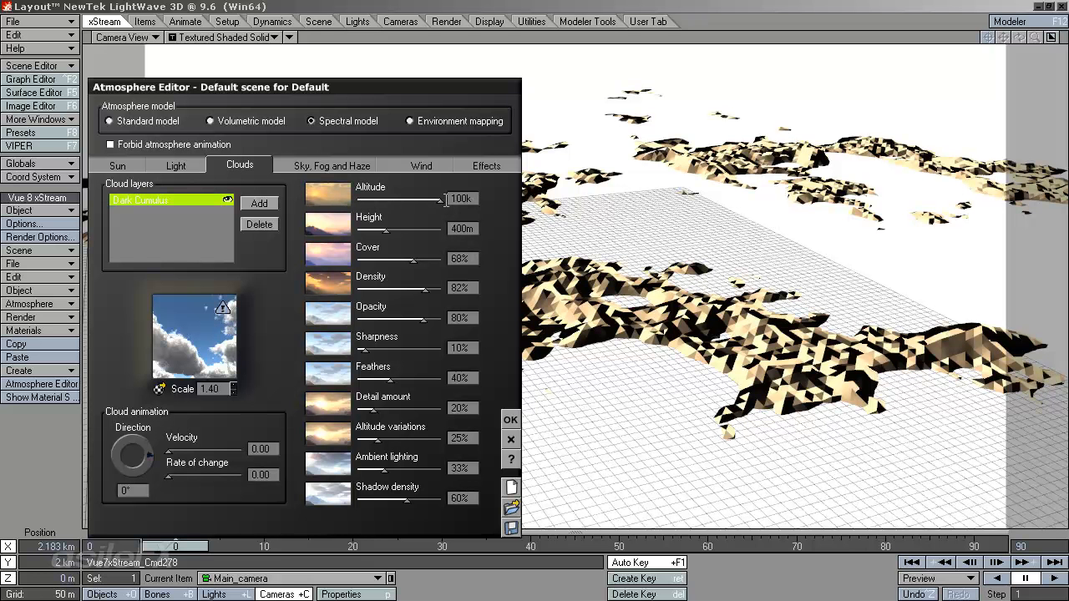
left_click_drag(440, 201, 369, 222)
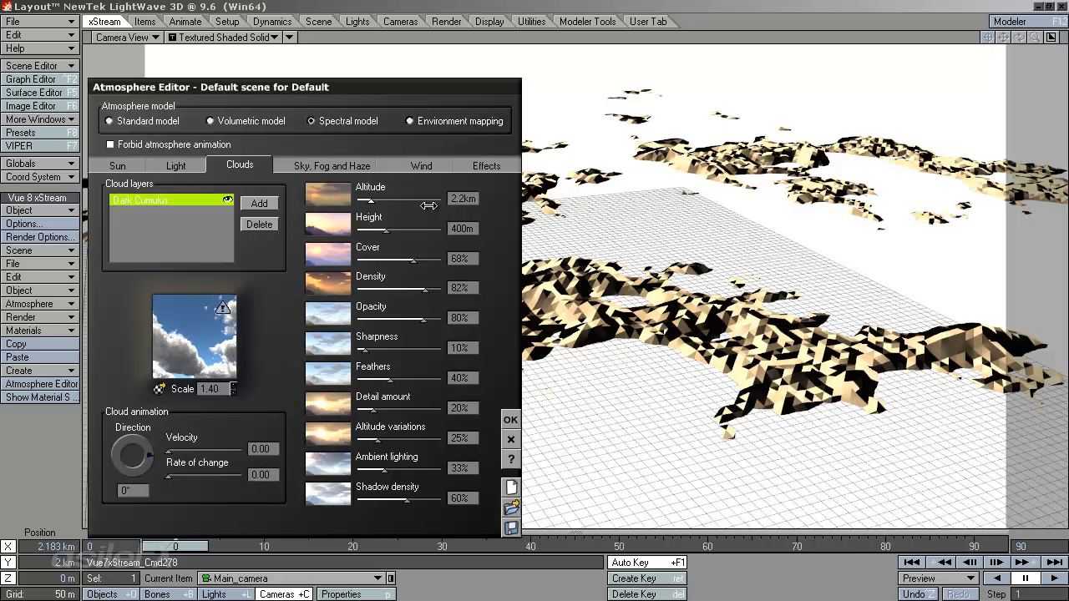
left_click_drag(428, 205, 393, 202)
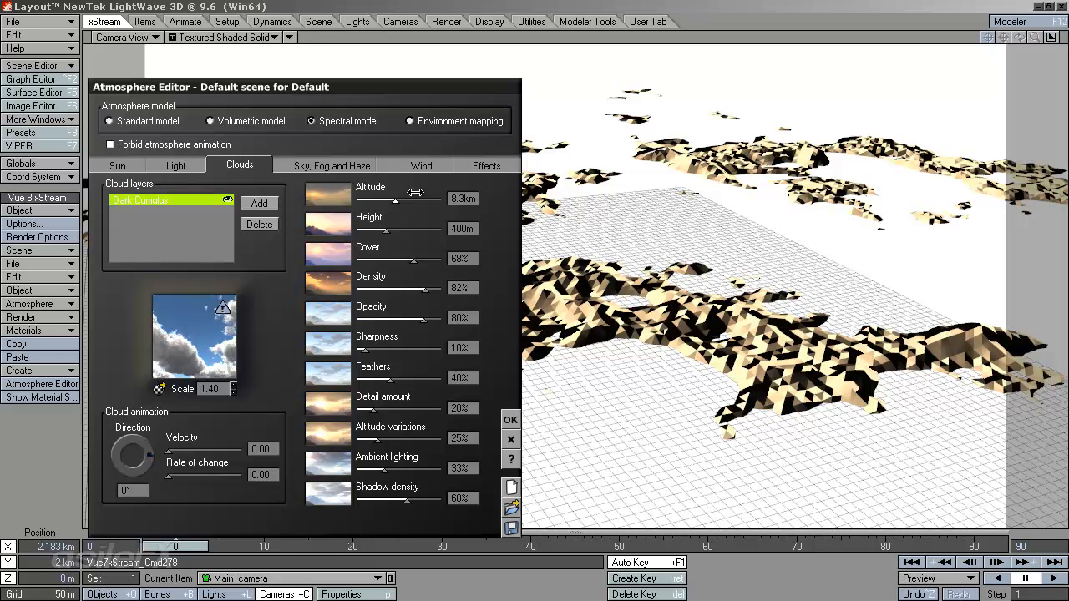
left_click_drag(401, 201, 384, 201)
left_click_drag(413, 200, 399, 200)
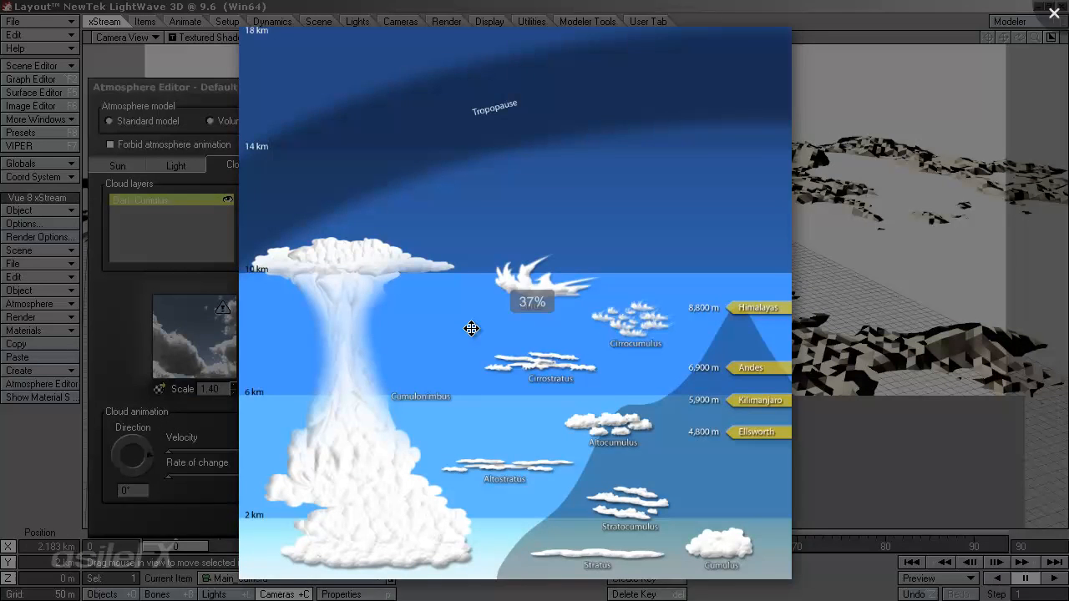
Examine the cloud types and their altitude bands up close in the Atmosphere Reference.tif chart.
left_click_drag(670, 382, 665, 367)
scroll(682, 375, "down", 1)
left_click_drag(720, 386, 699, 370)
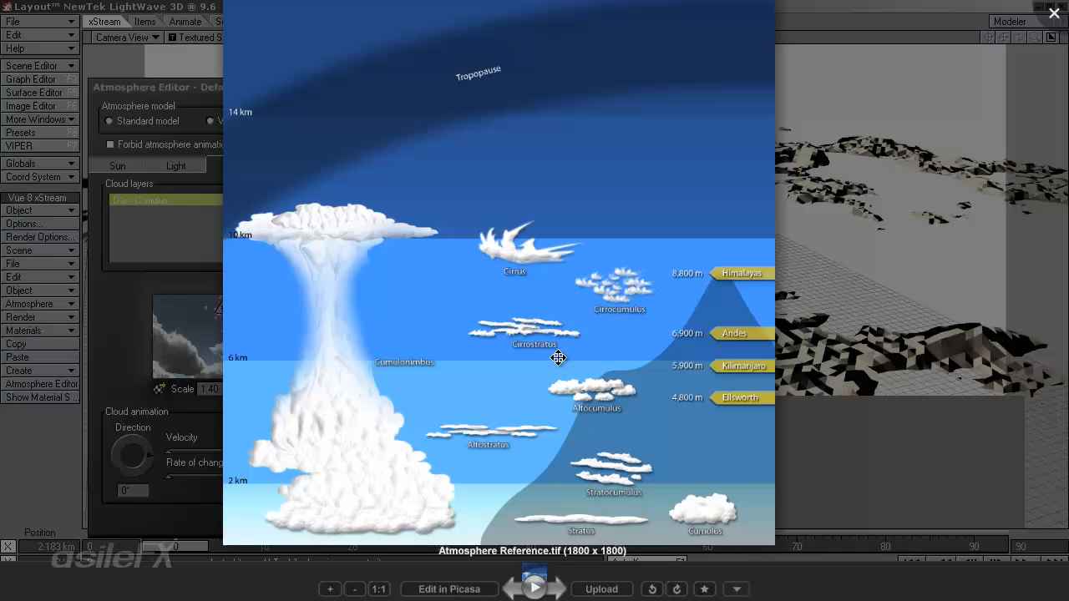
scroll(658, 341, "up", 5)
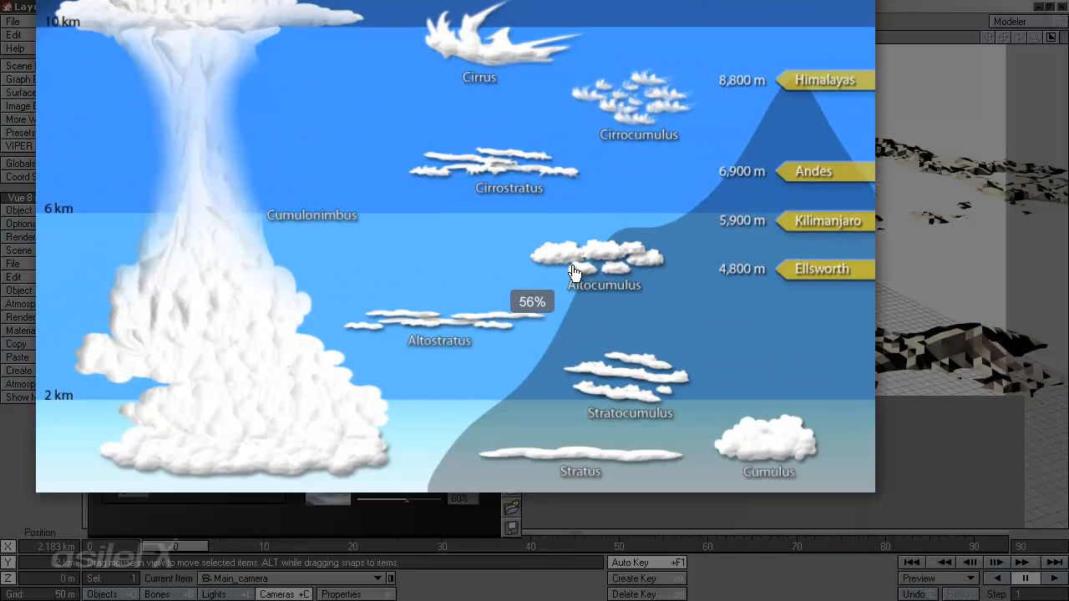
scroll(633, 346, "up", 2)
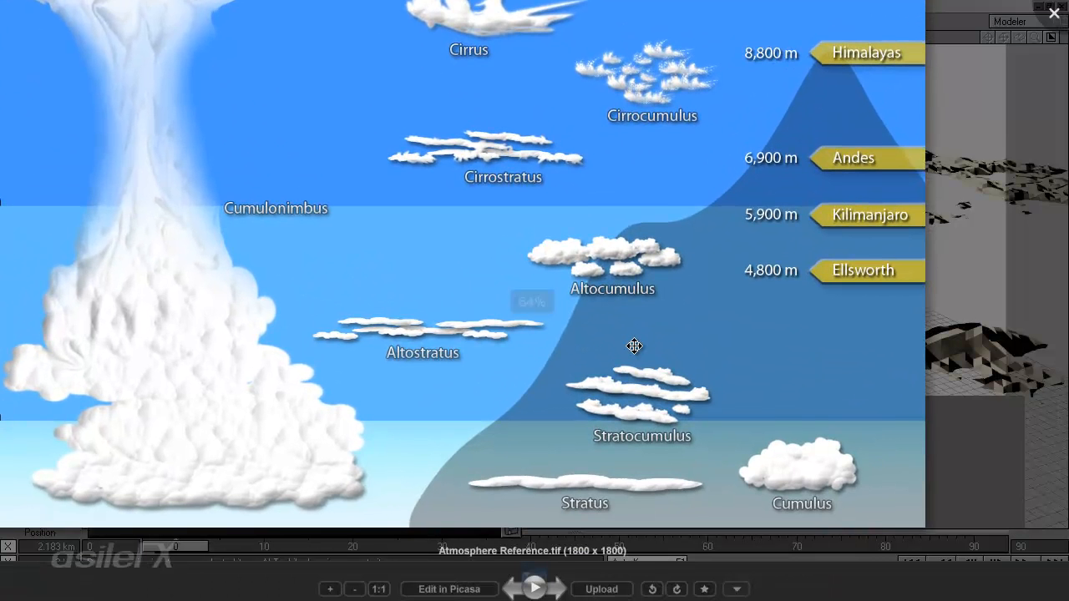
key("Escape")
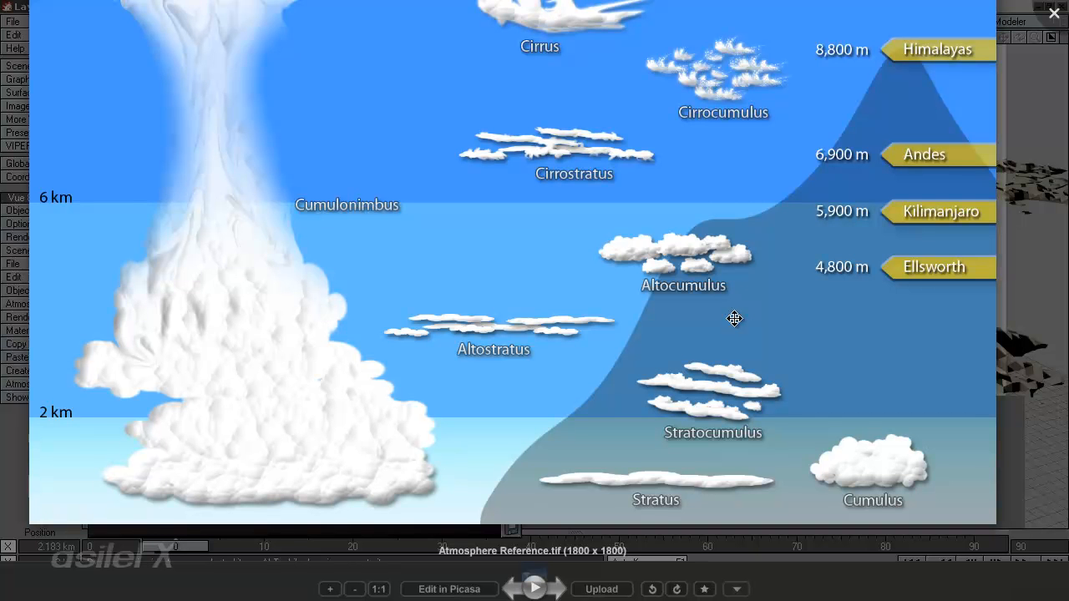
left_click_drag(741, 273, 746, 321)
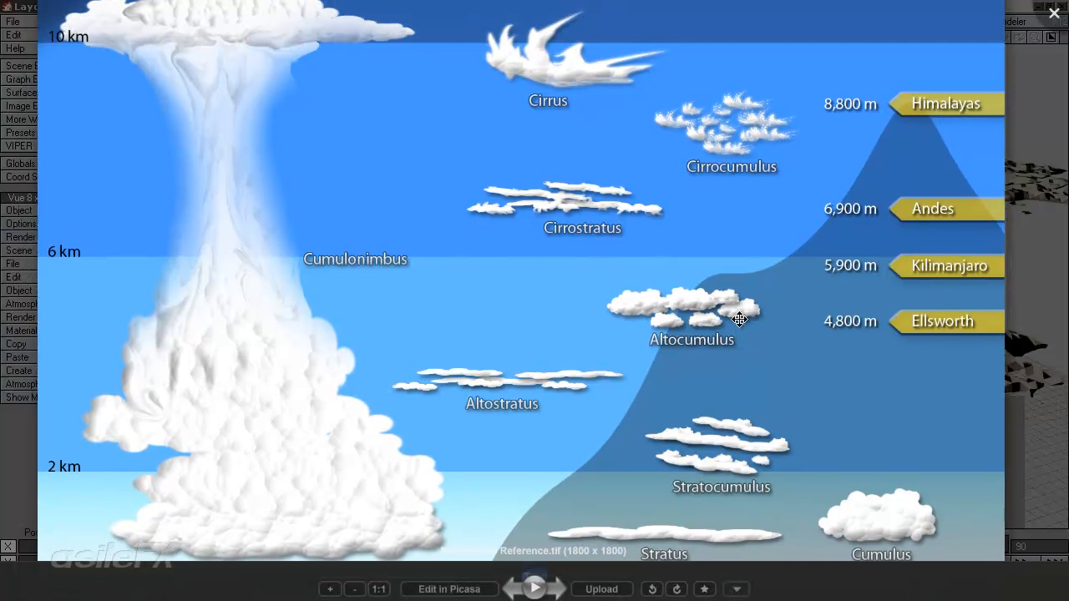
left_click_drag(732, 285, 736, 319)
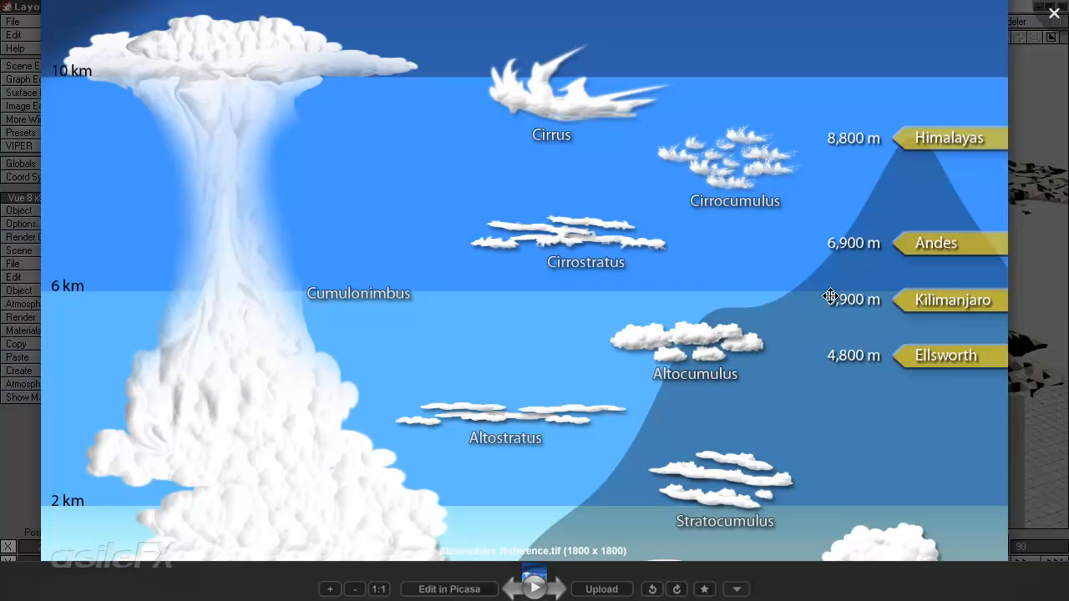
Compare the cloud altitudes with the mountain heights across the reference chart, and close the image.
scroll(874, 119, "down", 2)
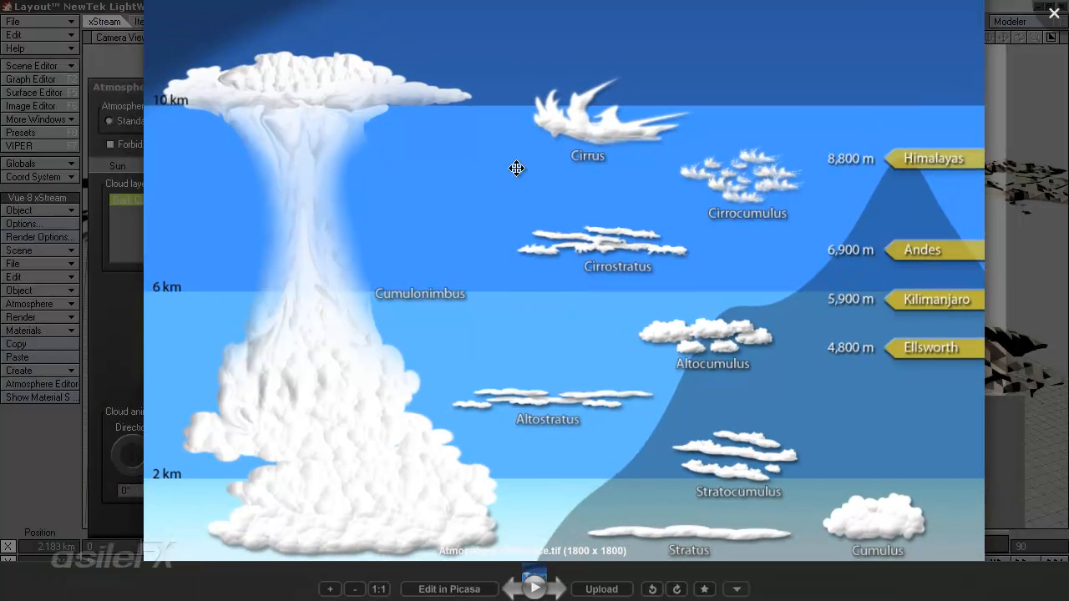
scroll(561, 419, "down", 3)
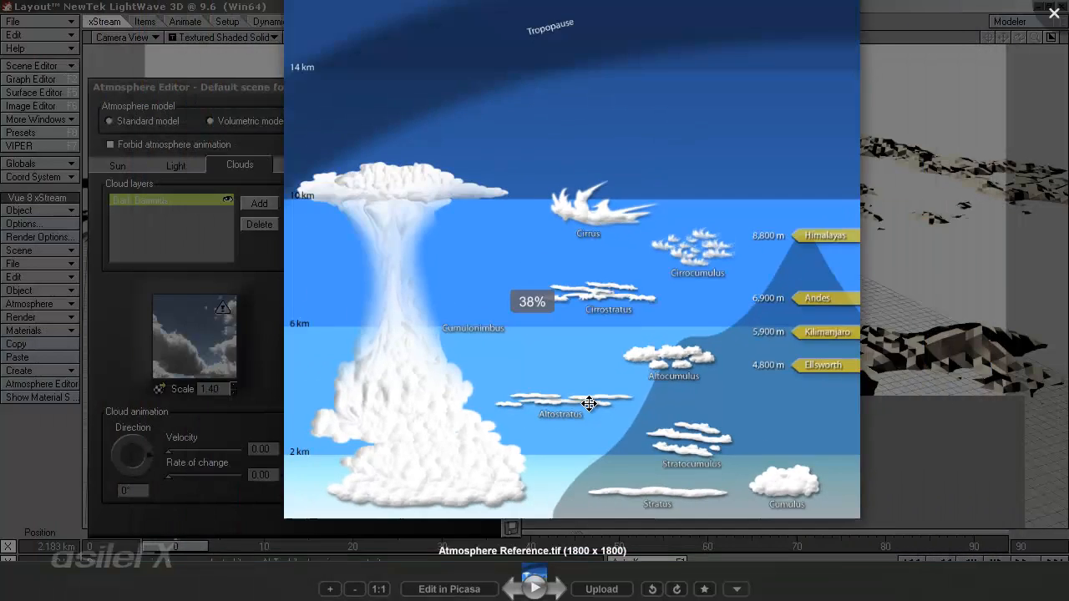
left_click_drag(634, 224, 615, 258)
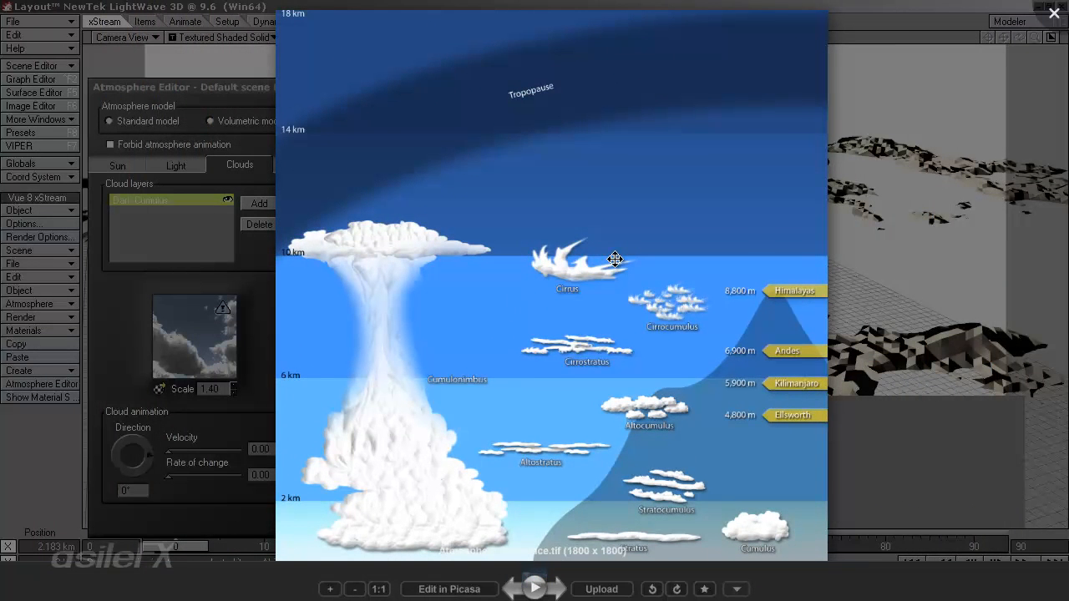
left_click_drag(618, 285, 616, 233)
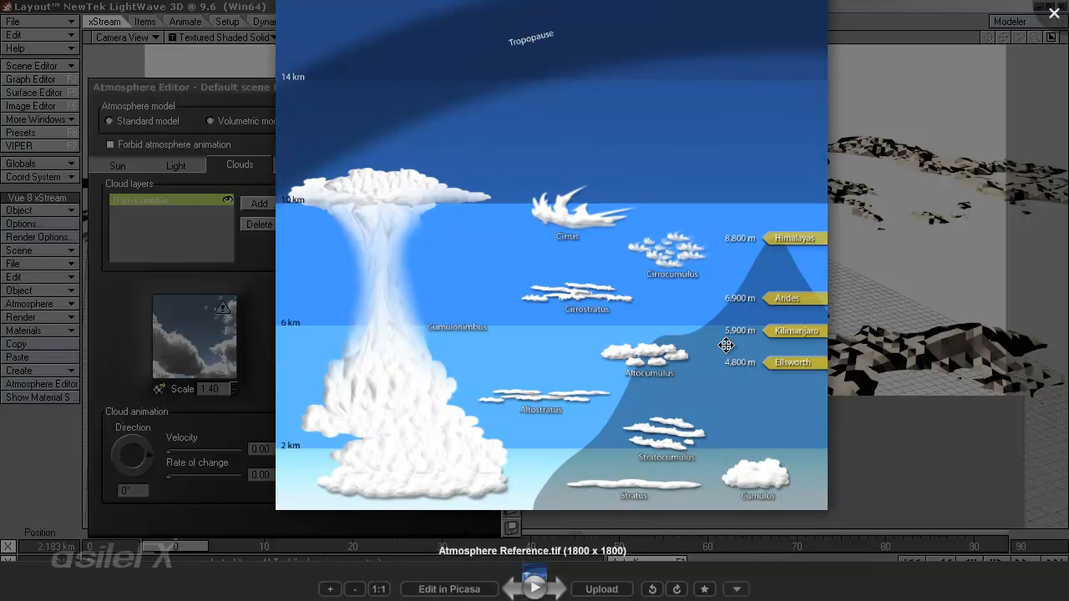
scroll(673, 398, "up", 1)
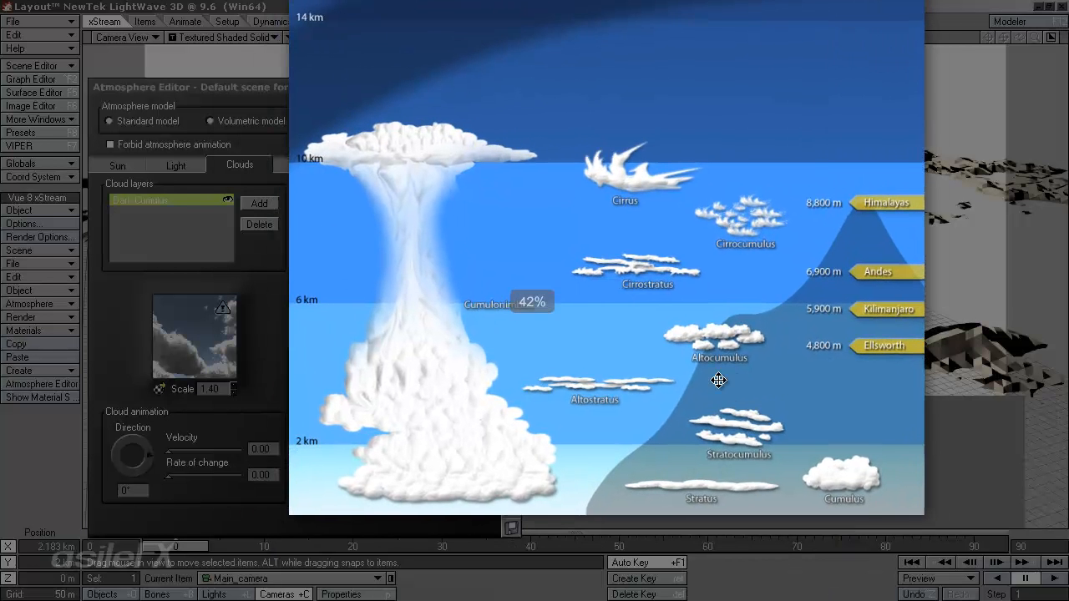
scroll(756, 338, "up", 2)
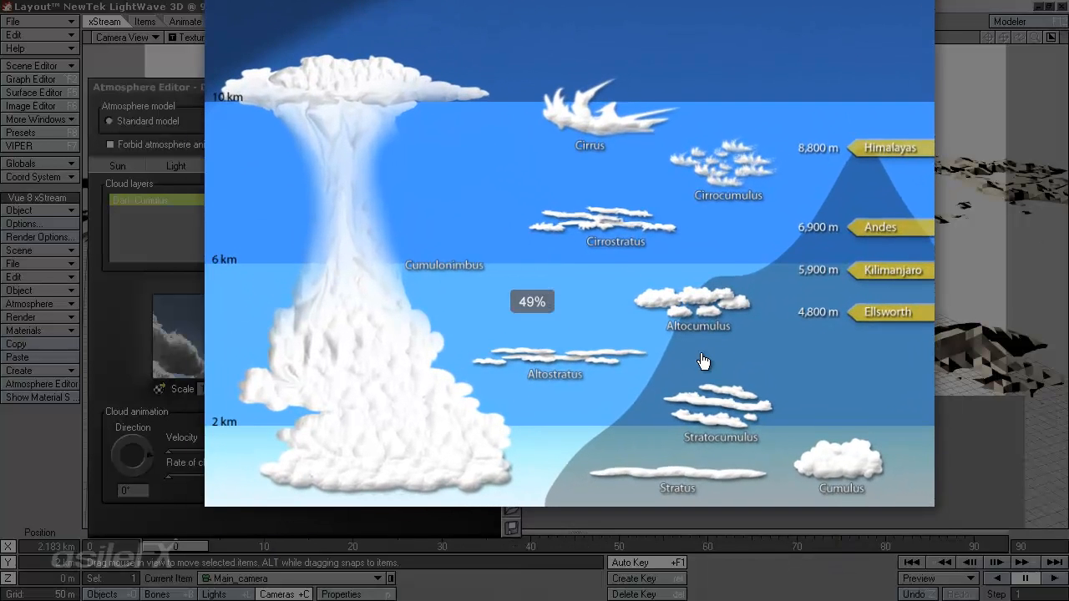
left_click_drag(703, 361, 690, 369)
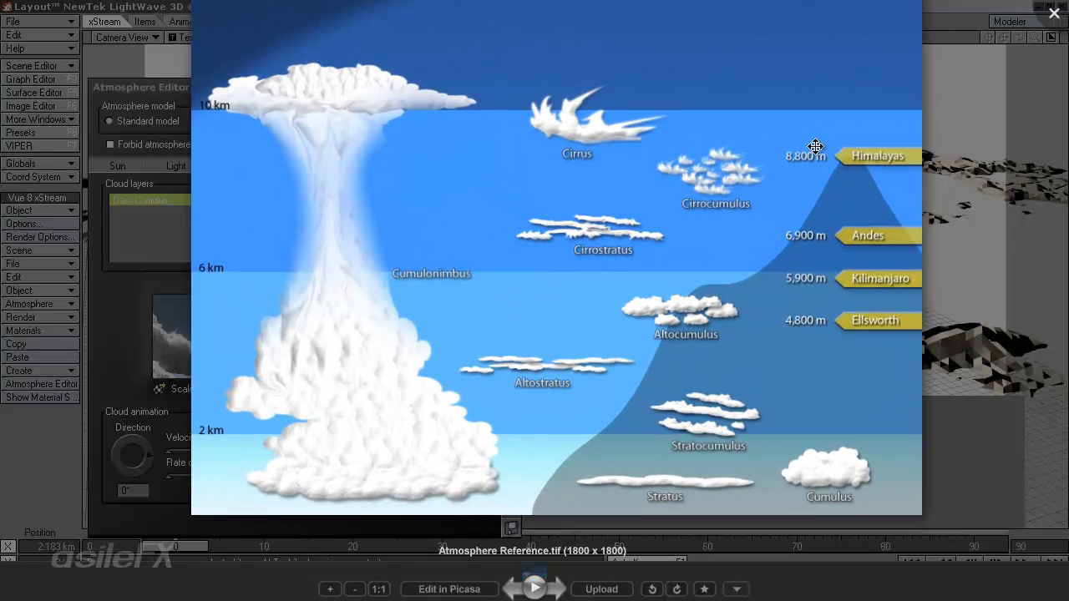
left_click(1053, 14)
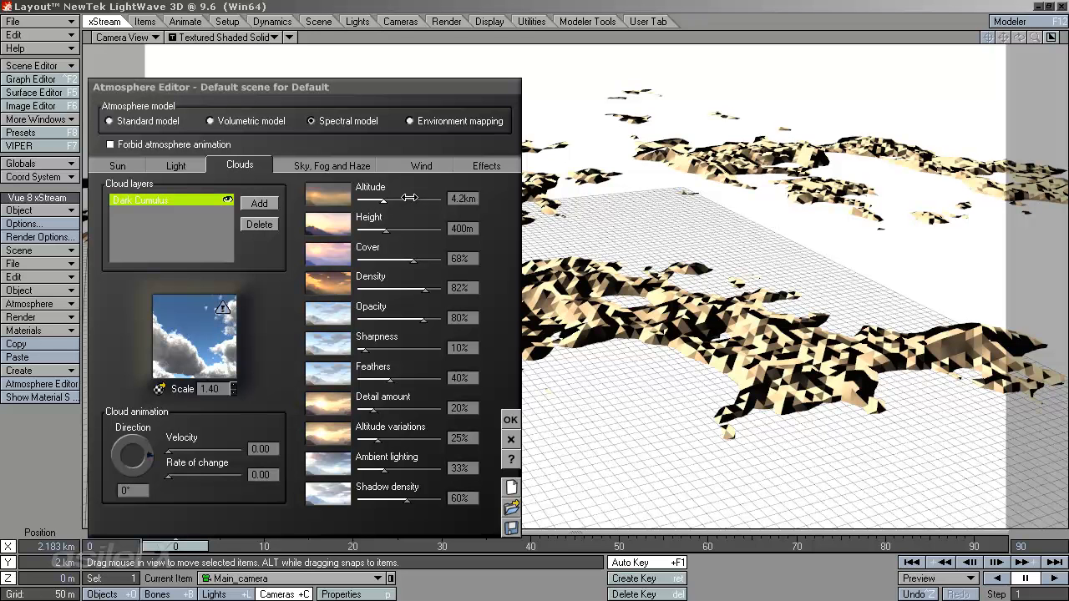
Try a sky mean altitude of 100 km in the sky settings, and set it back to 4 km.
left_click(360, 166)
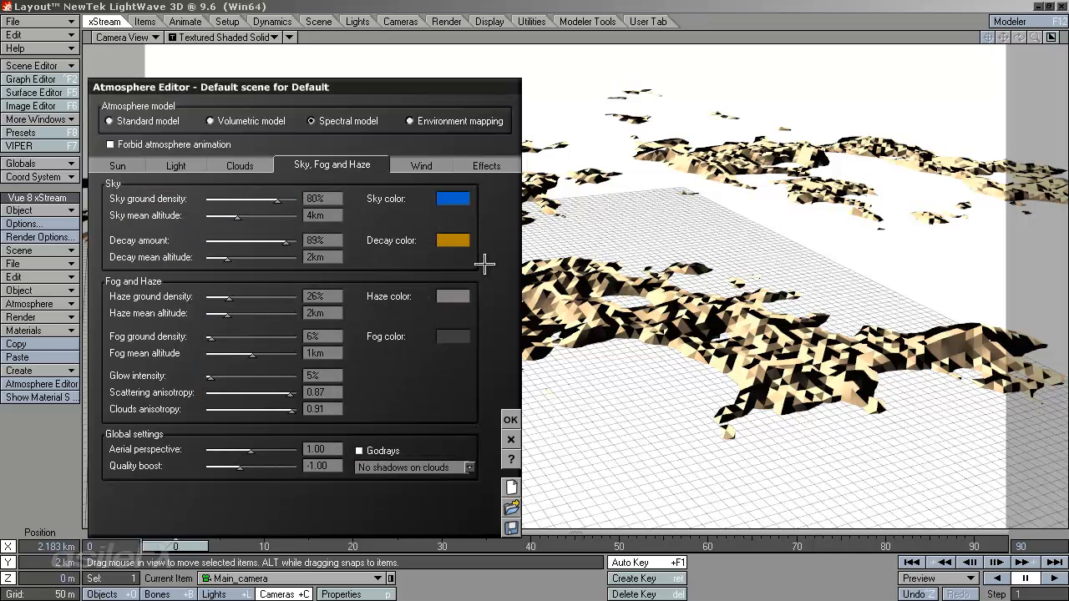
left_click_drag(239, 216, 300, 218)
left_click(331, 217)
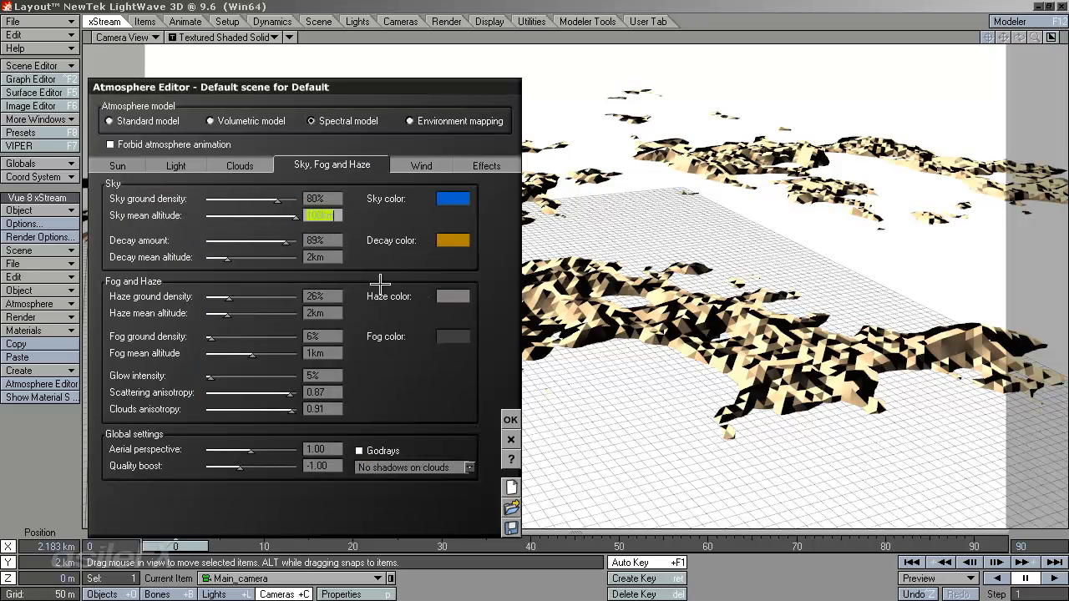
left_click(338, 214)
double_click(338, 215)
left_click_drag(336, 216, 243, 216)
type("4")
key("Return")
Set the Dark Cumulus cloud layer's scale to 0.4.
left_click(239, 164)
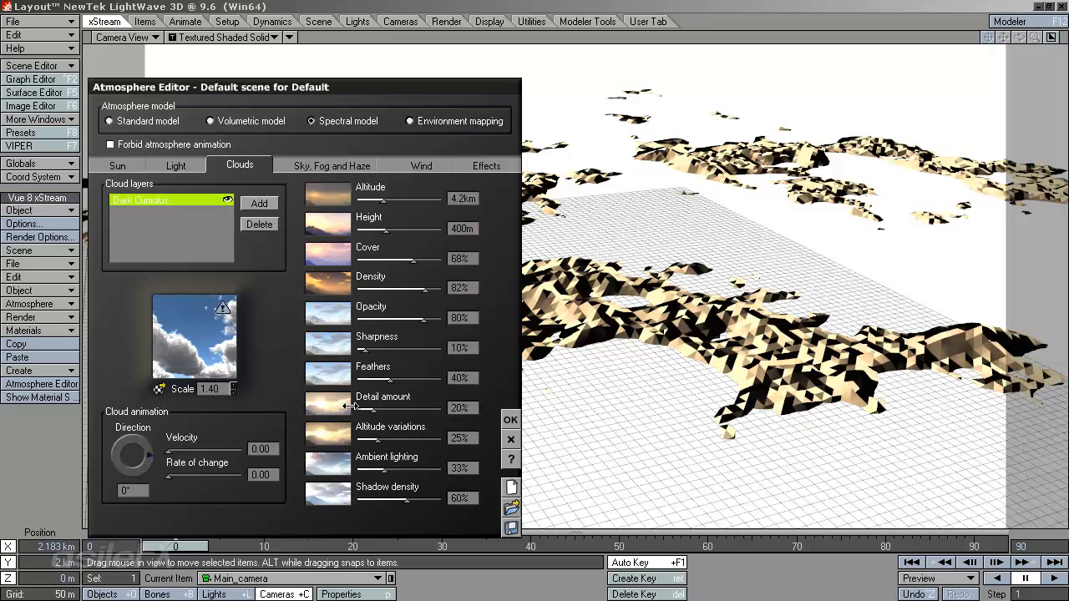
left_click(214, 389)
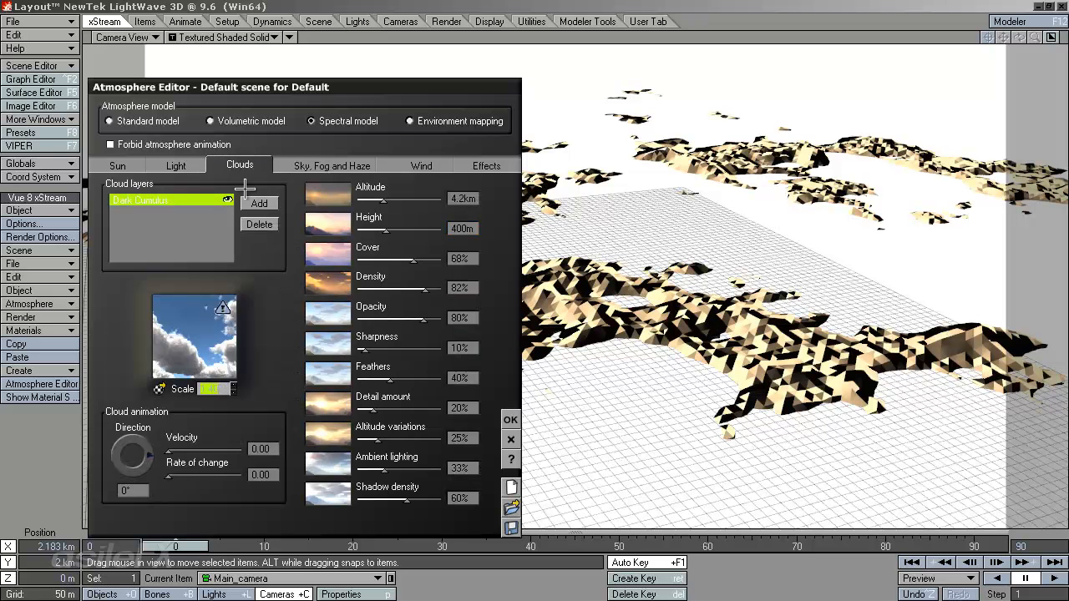
type("0.4")
key("Return")
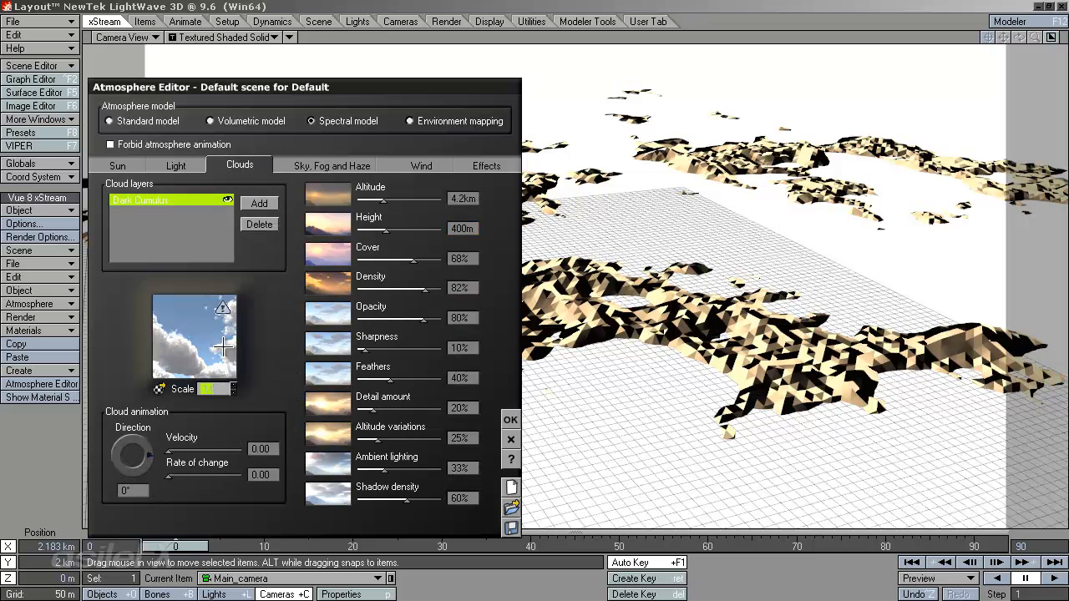
Open the Dark Cumulus cloud layer's material for editing and place its editor beside the cloud layer settings.
right_click(219, 332)
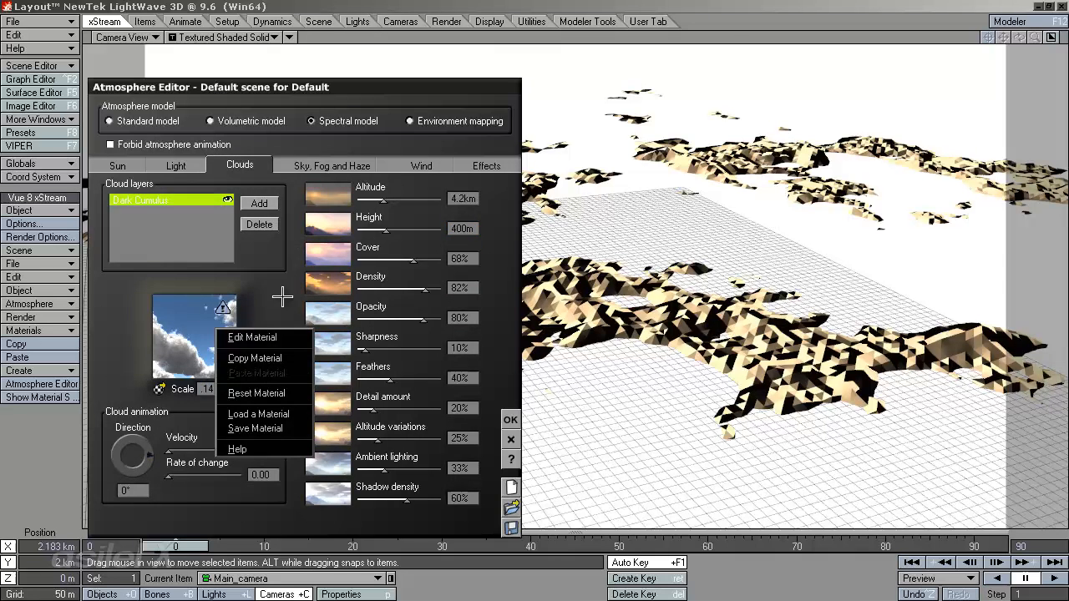
left_click(284, 296)
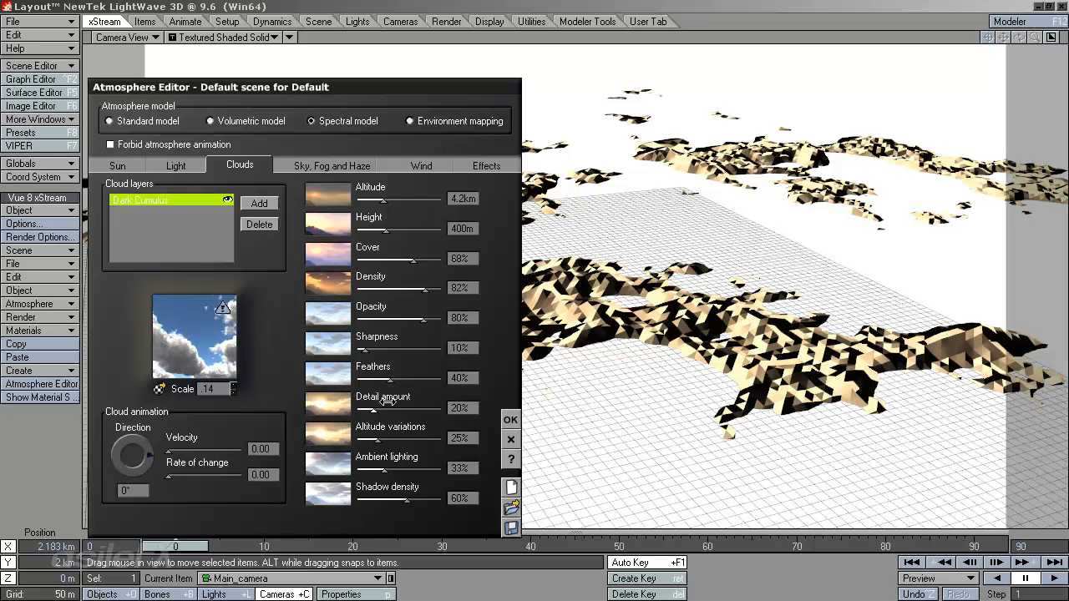
right_click(210, 358)
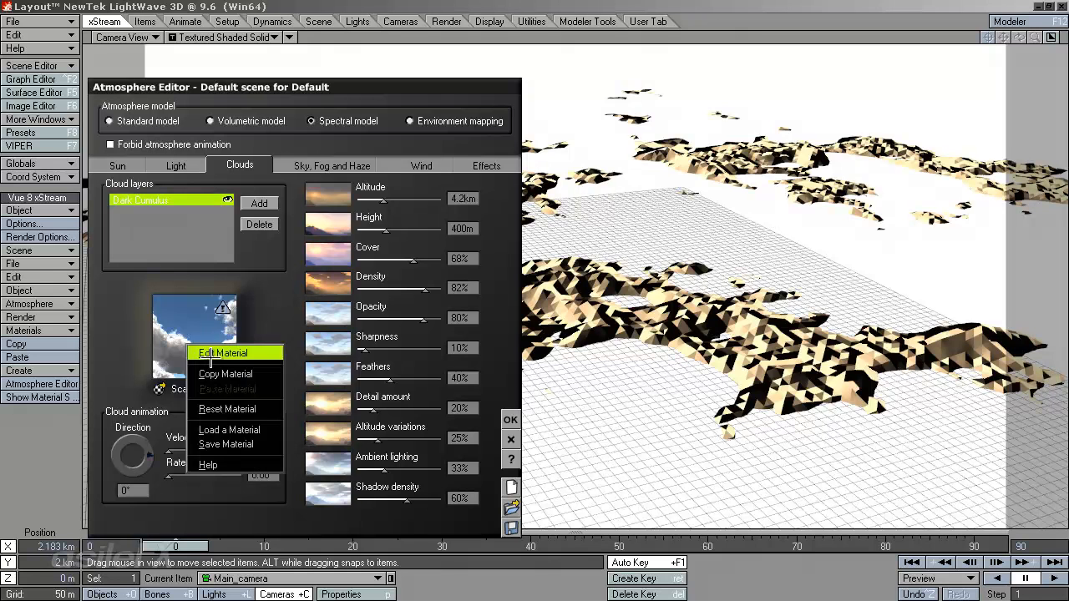
left_click(210, 353)
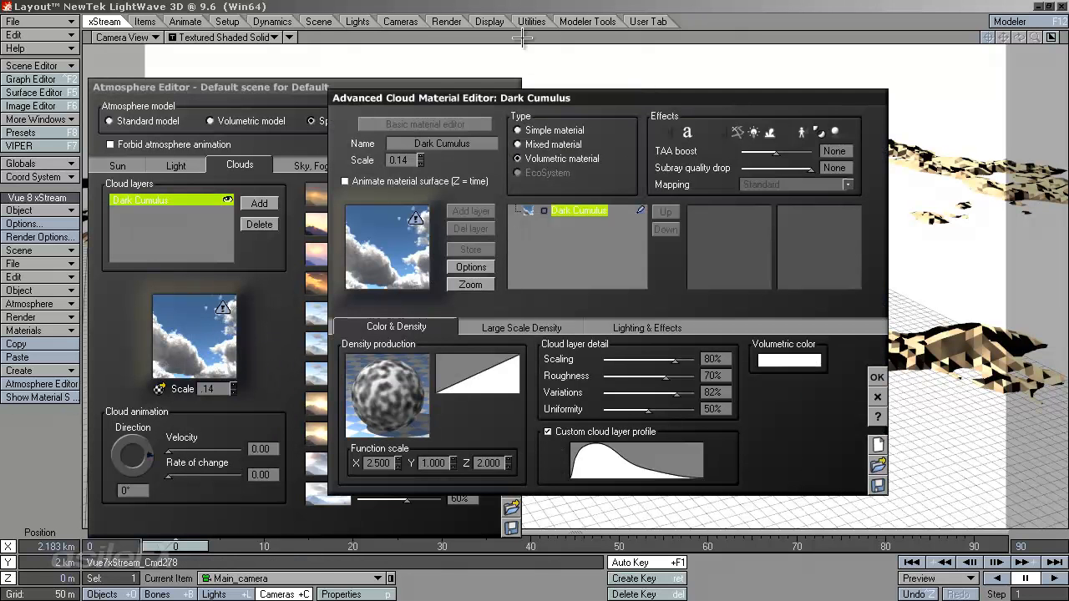
left_click_drag(518, 92, 615, 104)
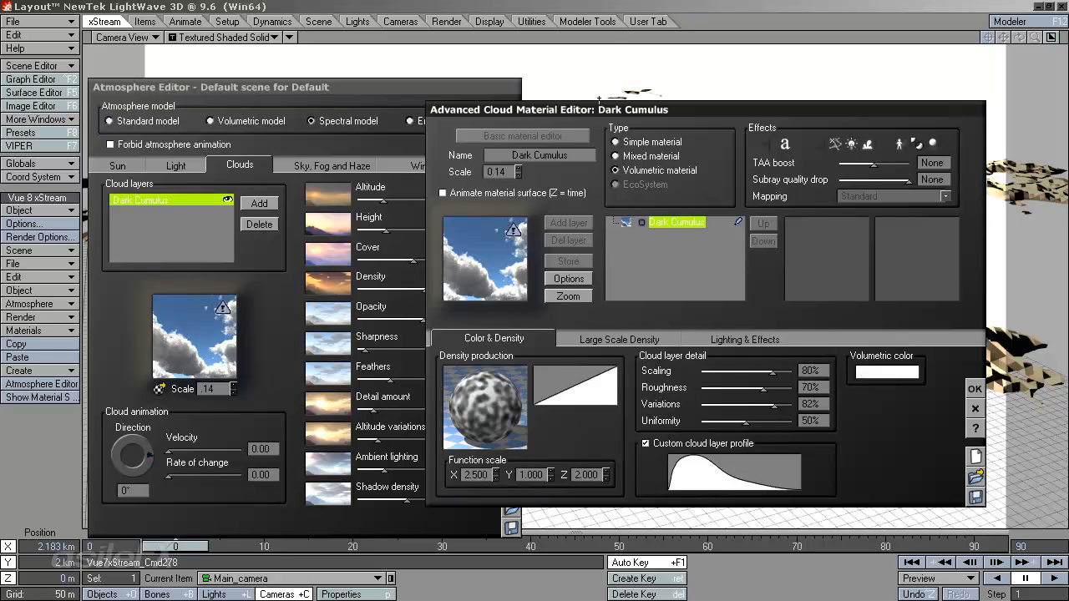
left_click_drag(610, 111, 648, 115)
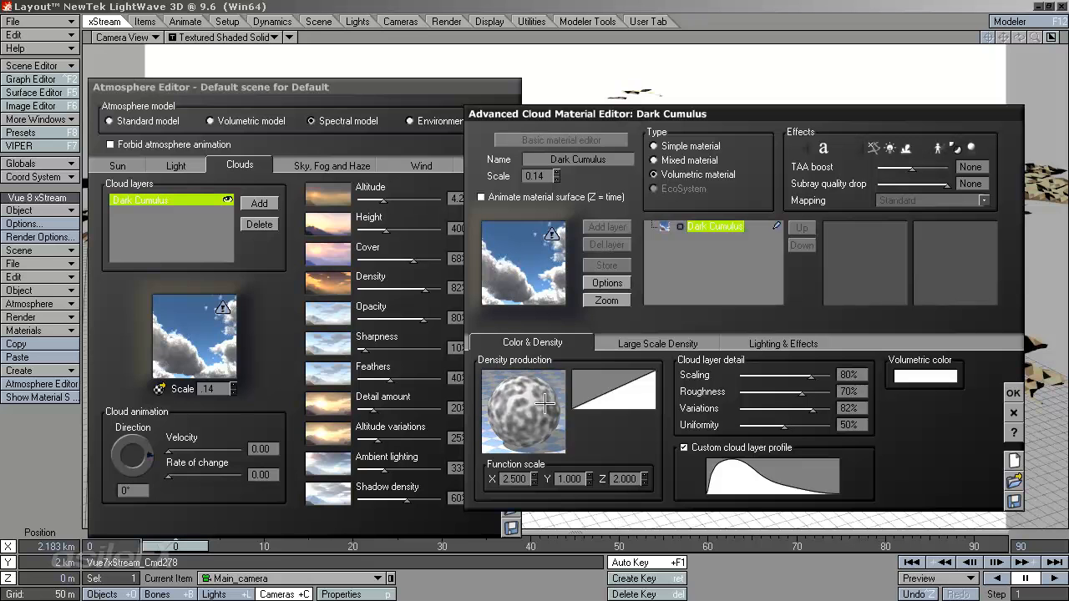
Switch to the 06_Atmospheres folder and view the Initial Shape_NoiseOnly_nodetail render at full size.
key("alt+Tab")
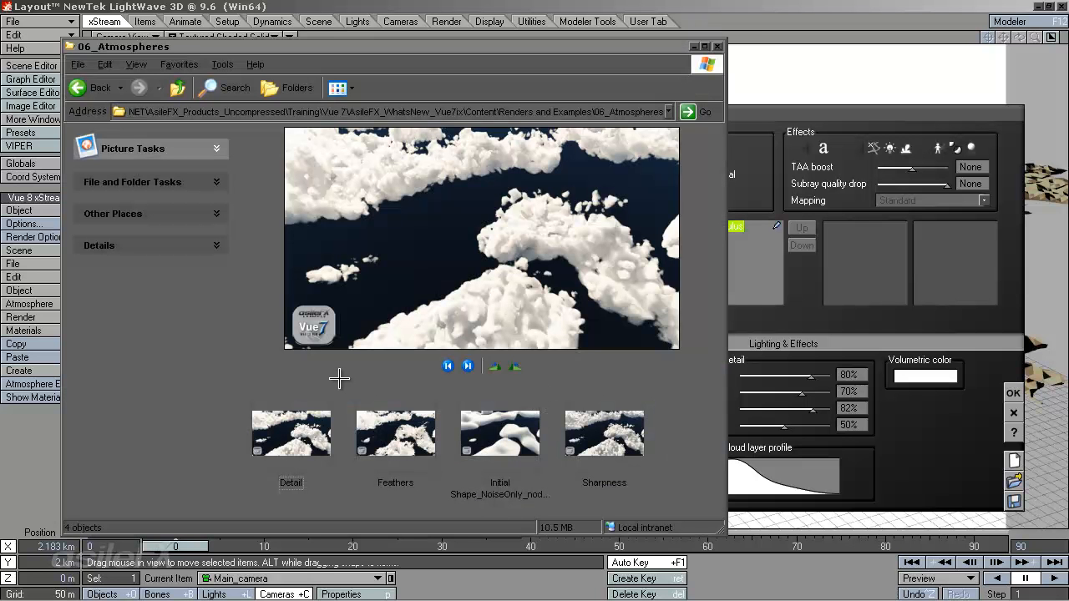
left_click(503, 441)
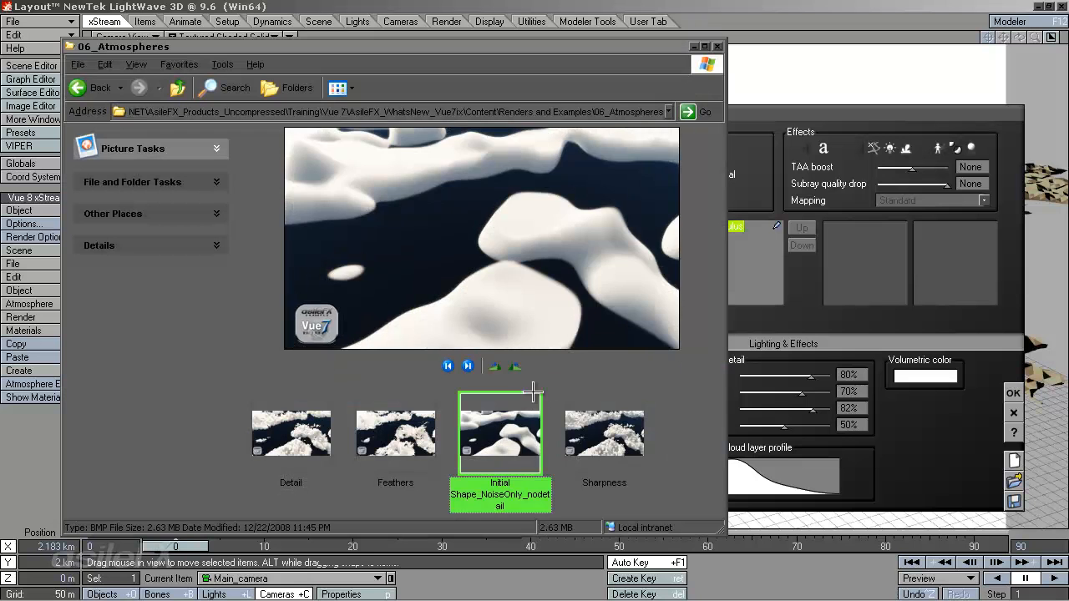
double_click(531, 405)
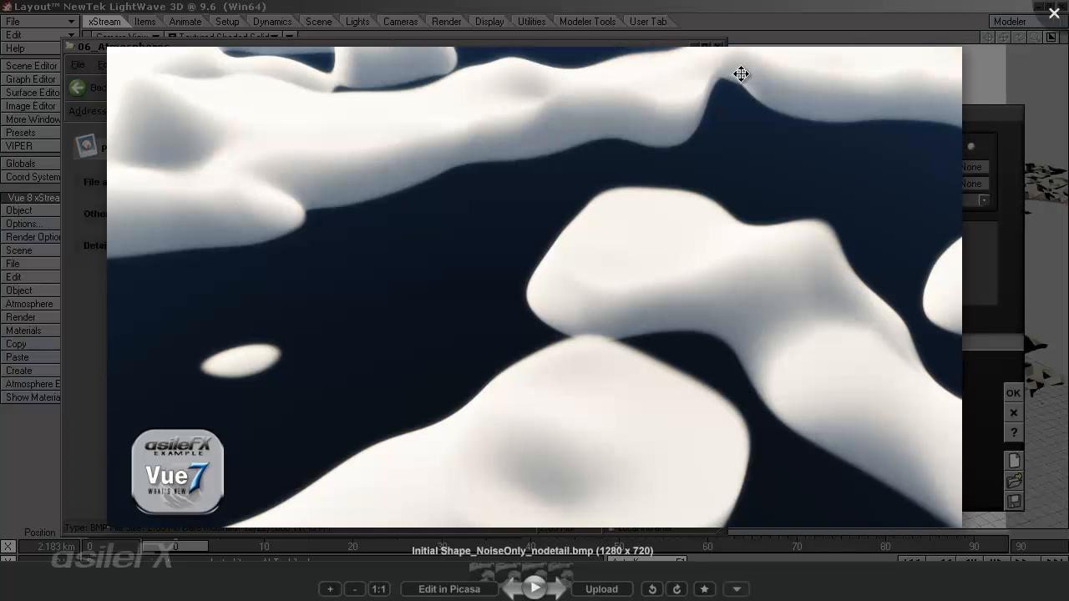
left_click(1055, 16)
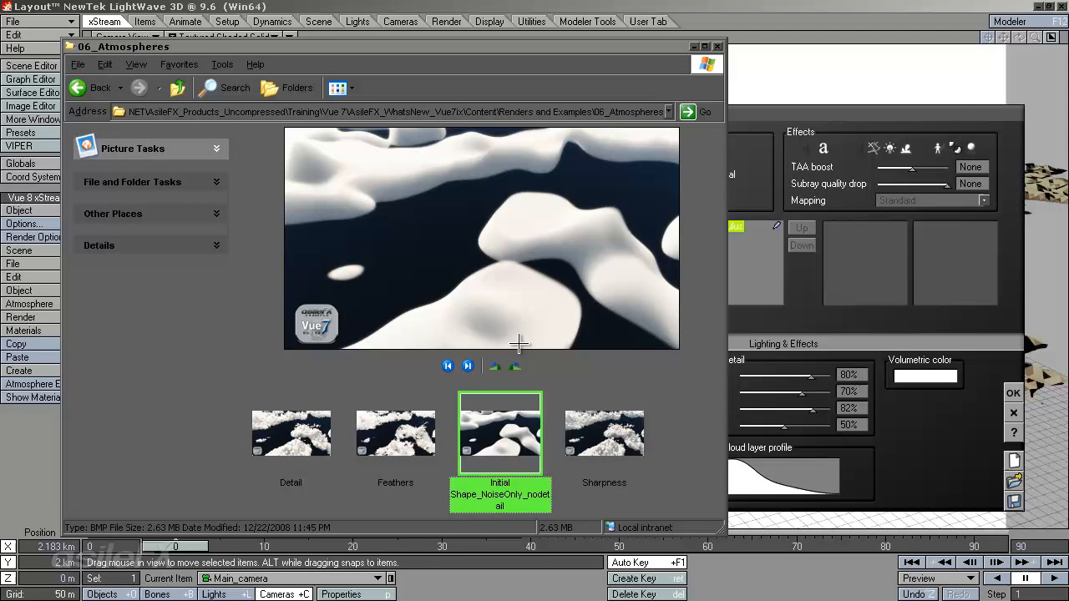
View the Detail and Feathers example renders at full size, one after the other.
double_click(324, 431)
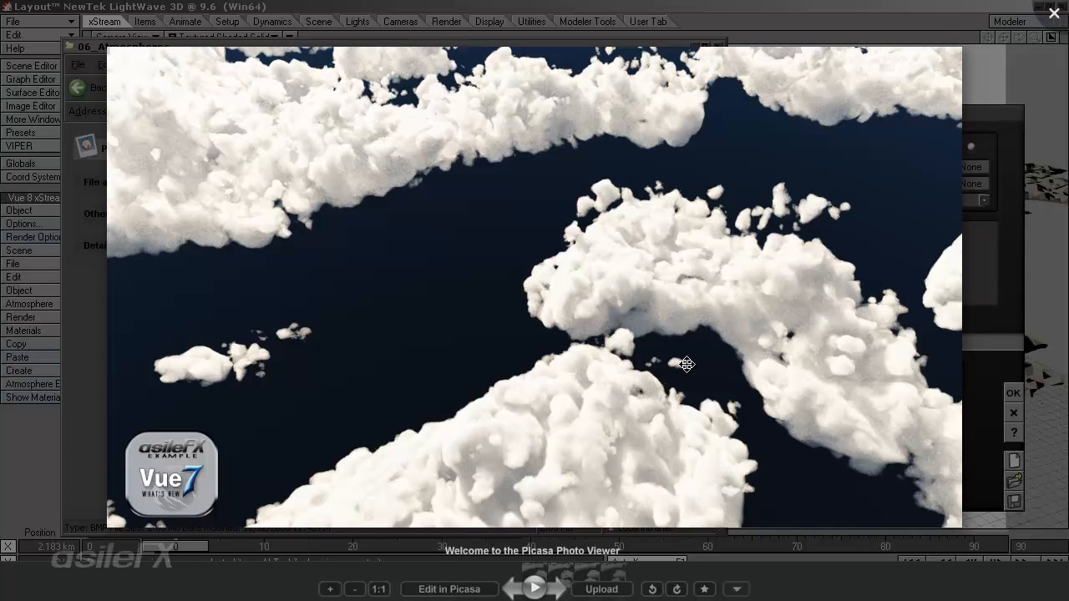
left_click(1052, 14)
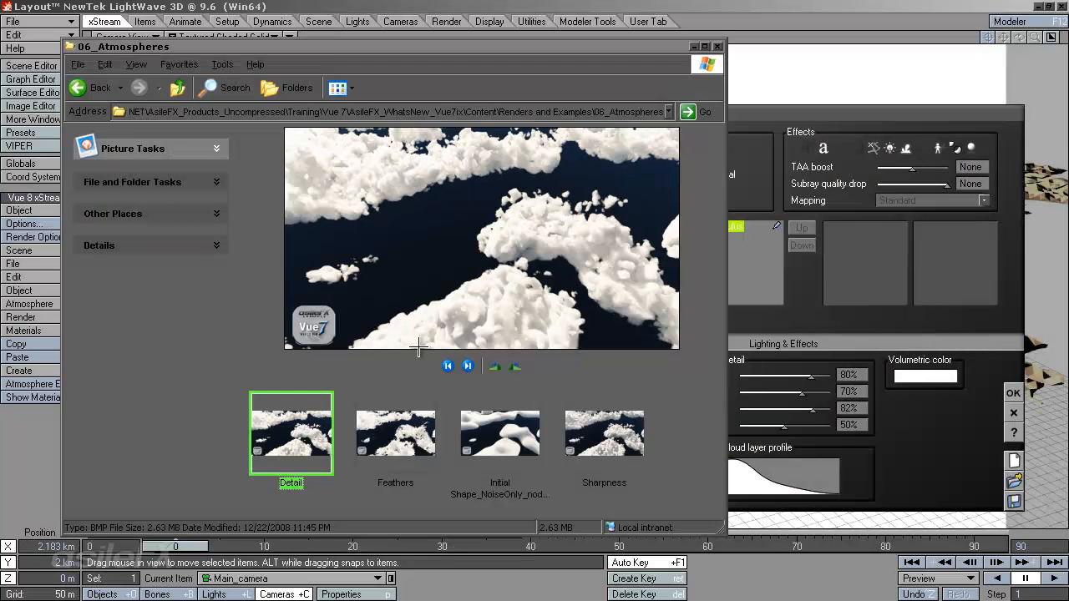
double_click(409, 431)
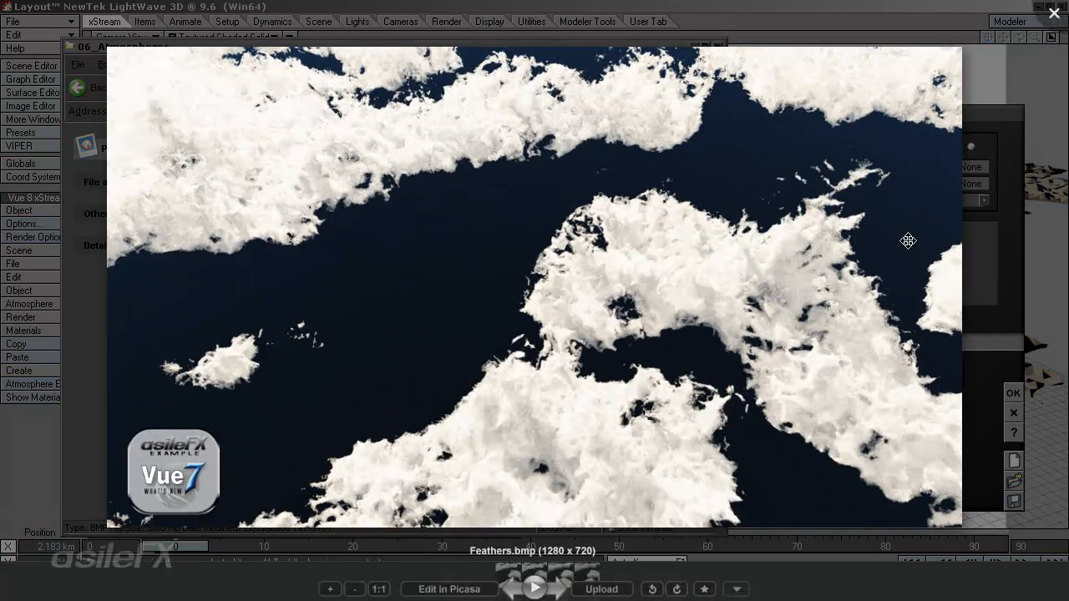
left_click(1049, 19)
View the Sharpness example render at full size, put the folder window away and close the cloud material editor.
left_click(588, 455)
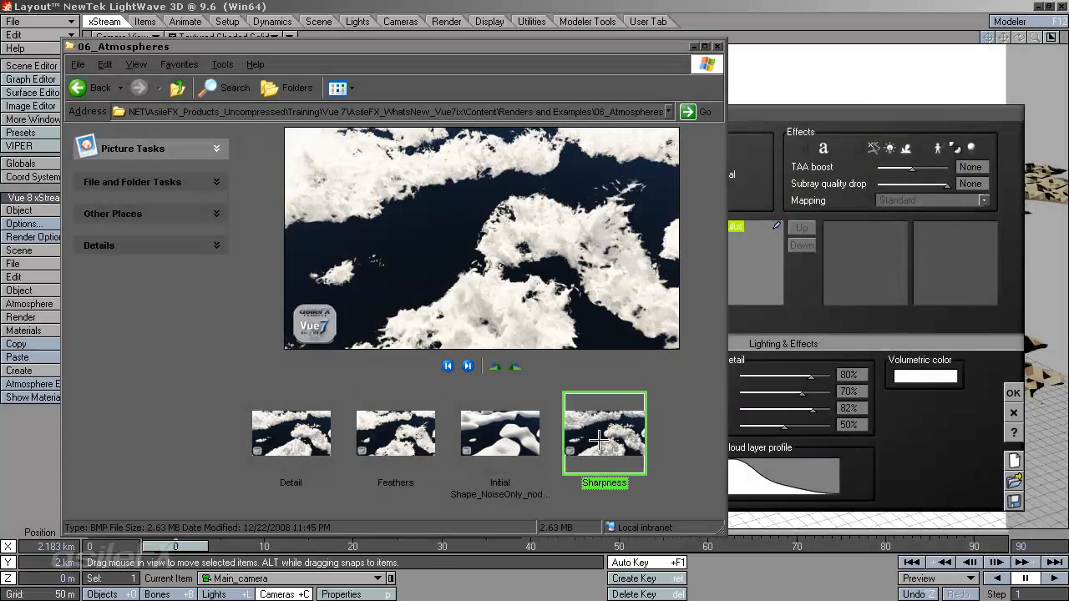
double_click(588, 455)
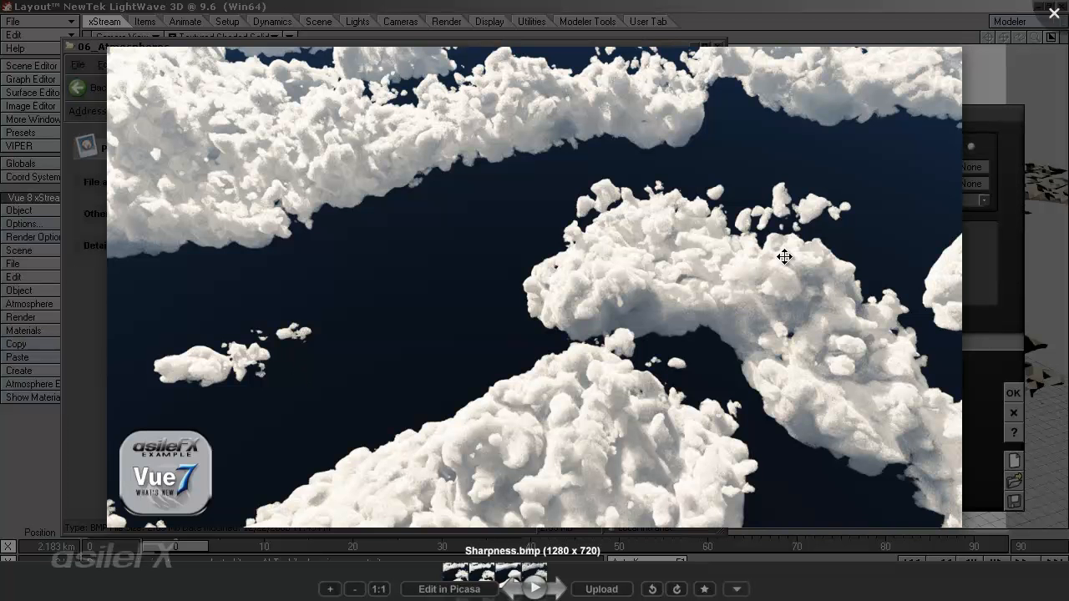
left_click(1051, 18)
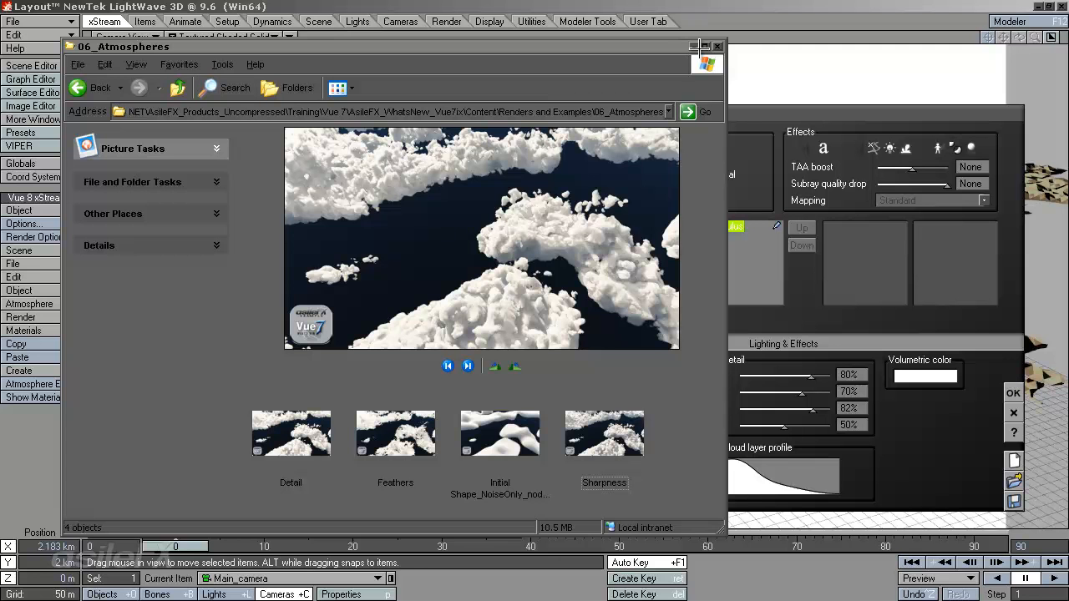
left_click(692, 46)
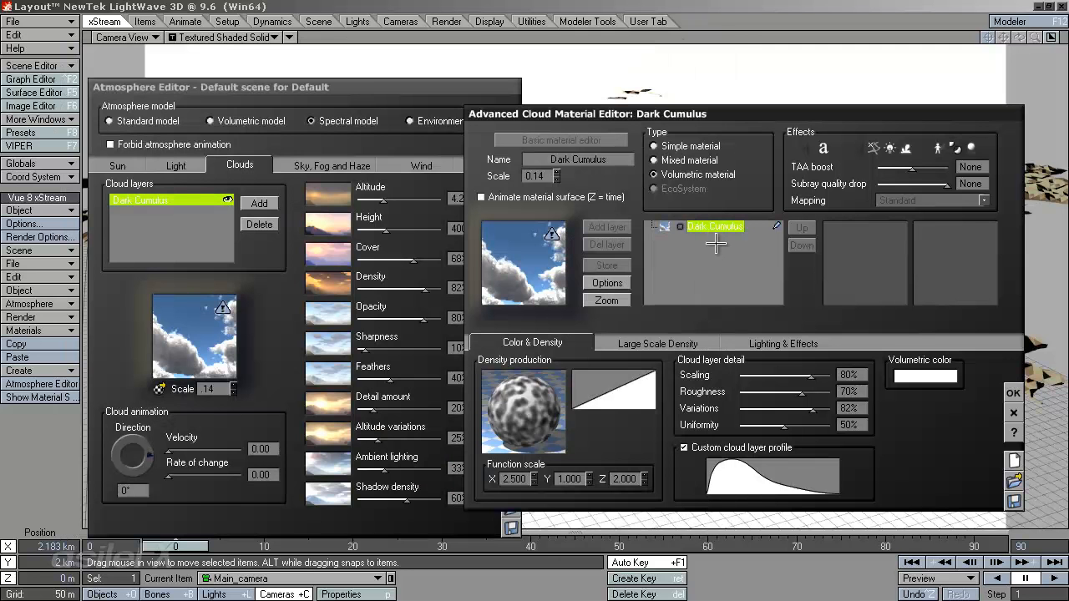
left_click(1011, 392)
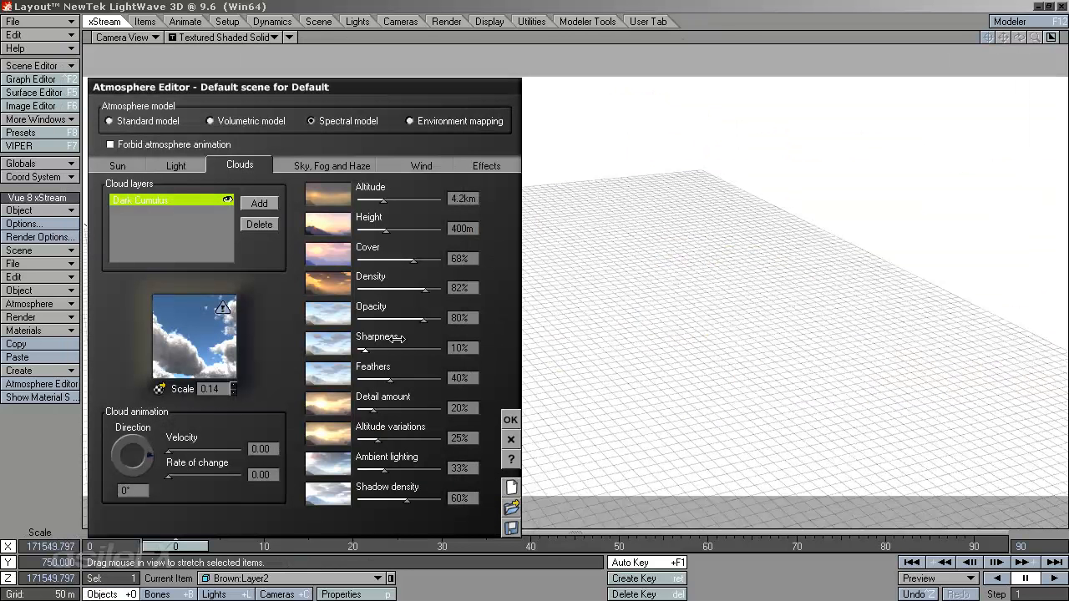
Set the Dark Cumulus cloud layer's altitude to 600 m and its height to 1 km.
left_click(473, 198)
type("600")
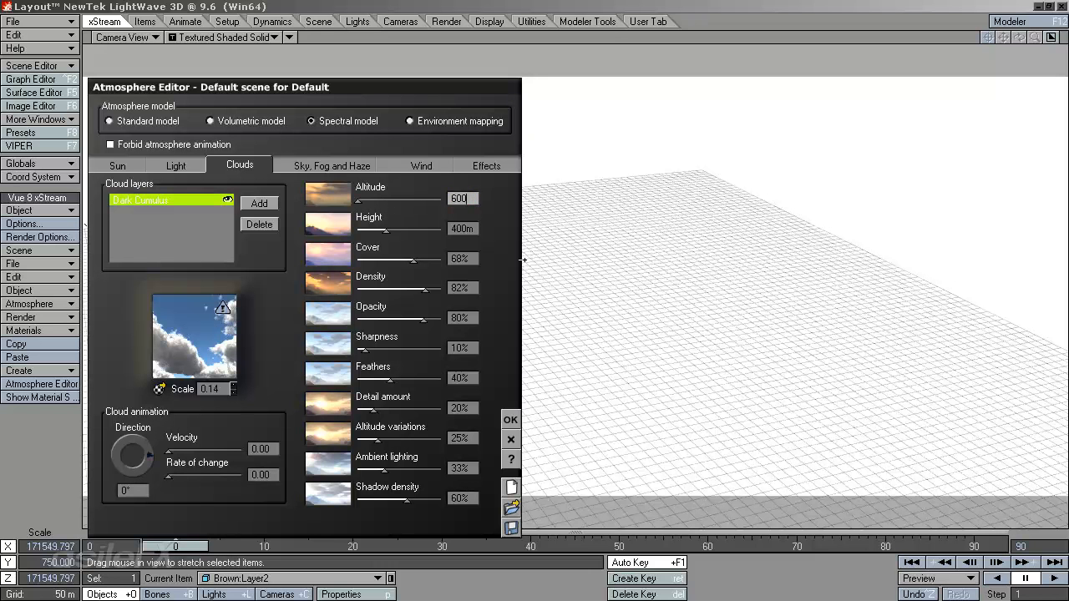
key("Return")
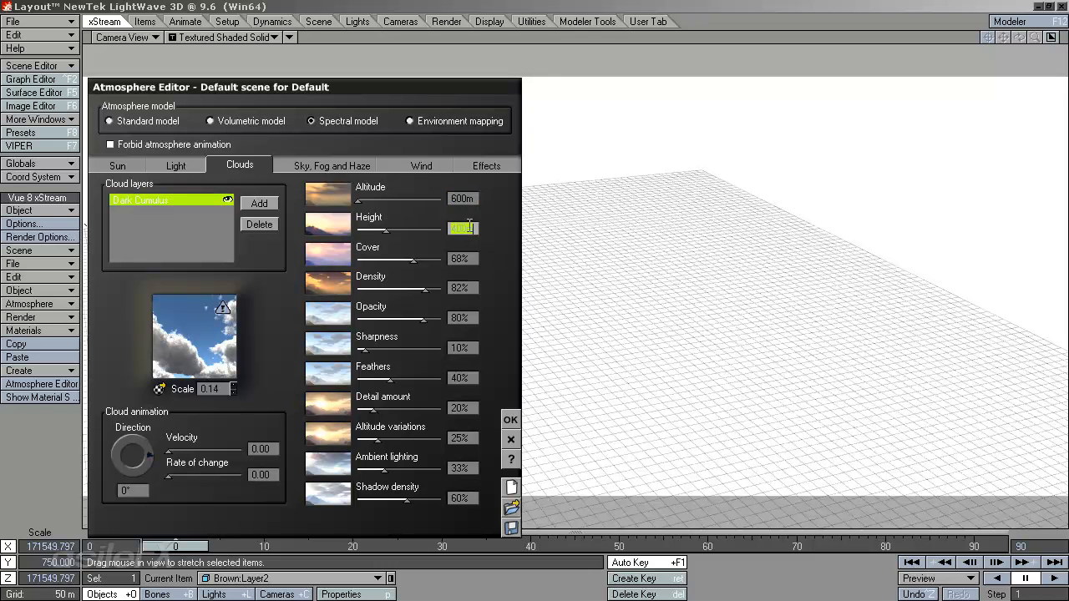
left_click(465, 228)
type("1km")
key("Return")
Review the cloud material's color and density, large scale density and lighting settings, and accept the atmosphere settings.
double_click(193, 359)
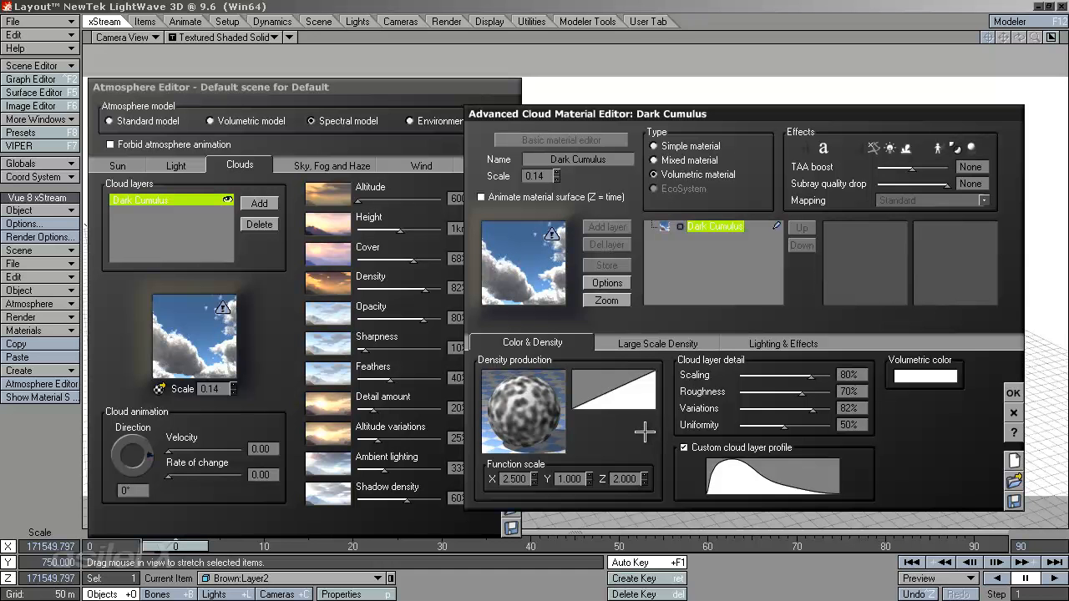
left_click(1012, 392)
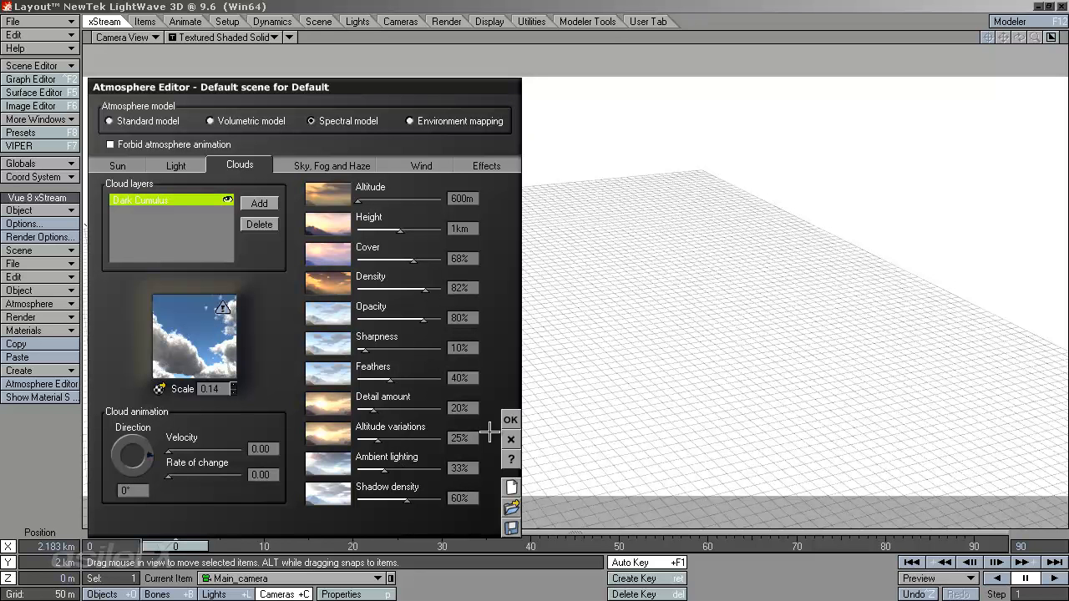
double_click(217, 344)
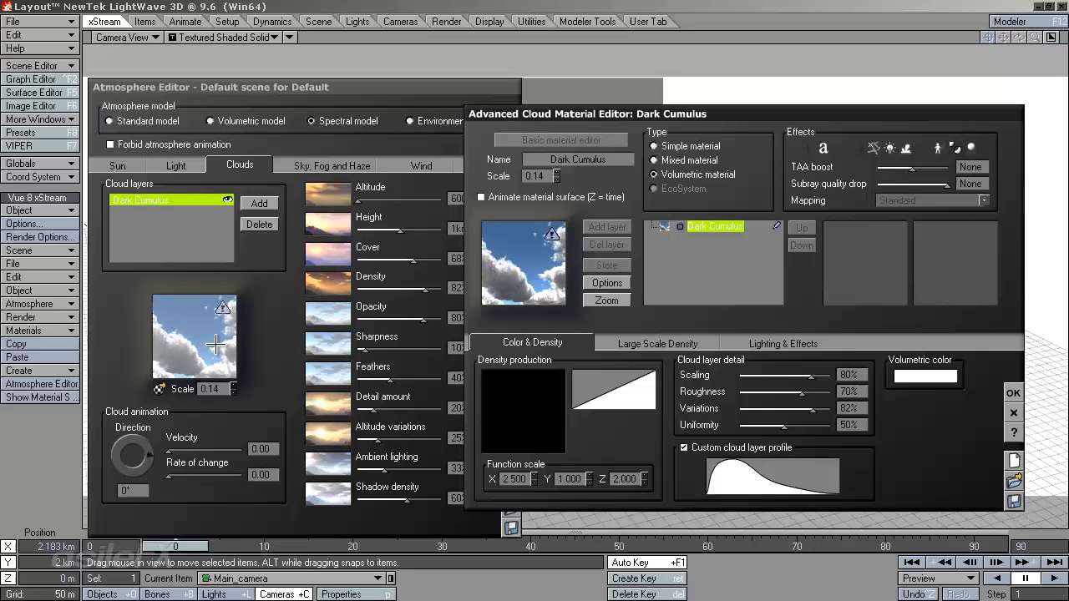
left_click(786, 341)
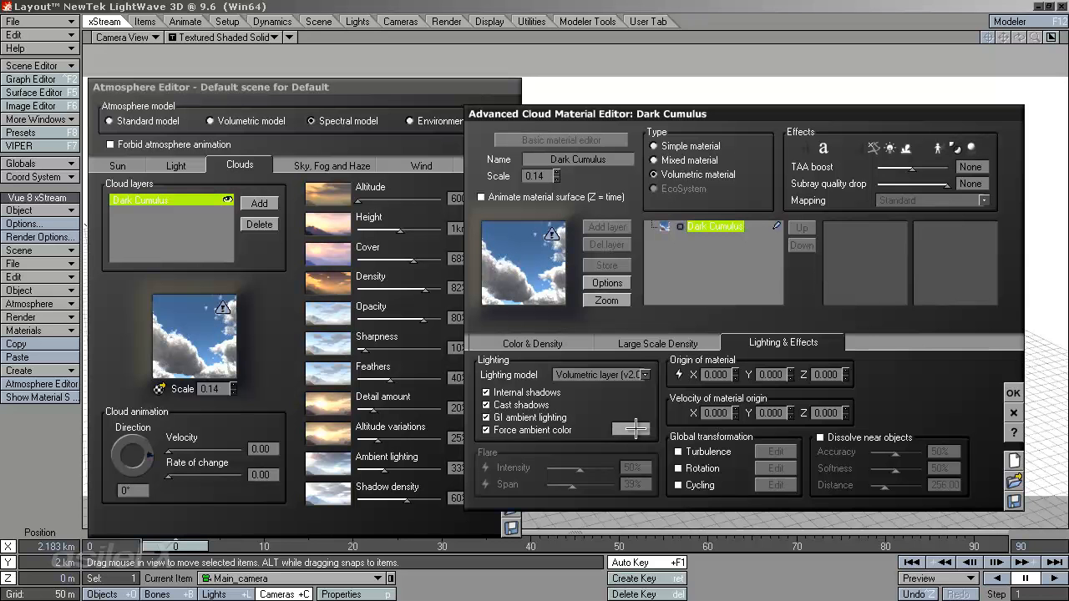
left_click(538, 340)
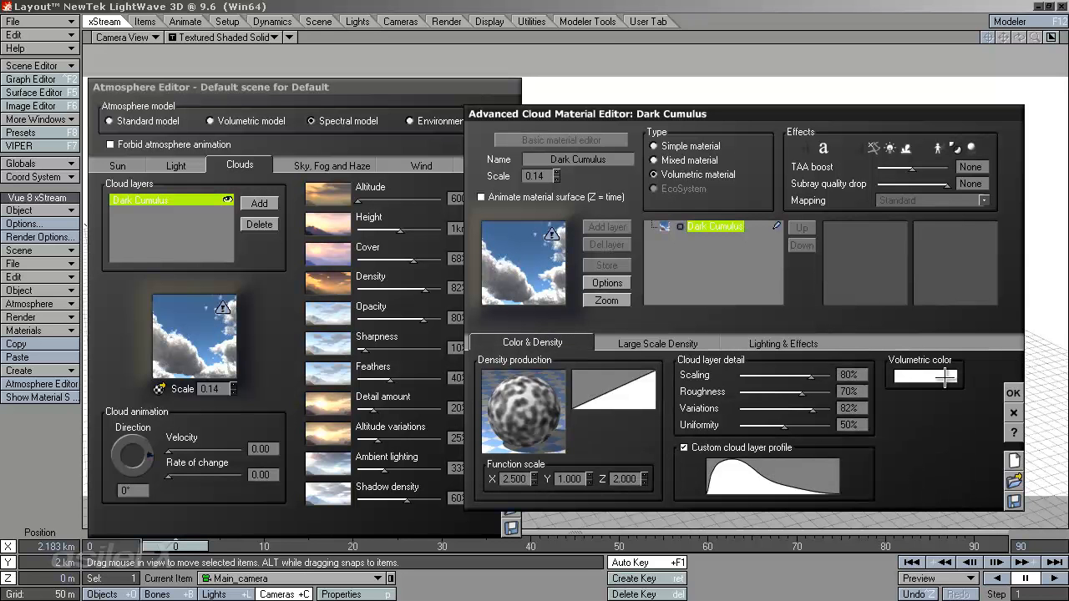
left_click(647, 343)
left_click(756, 341)
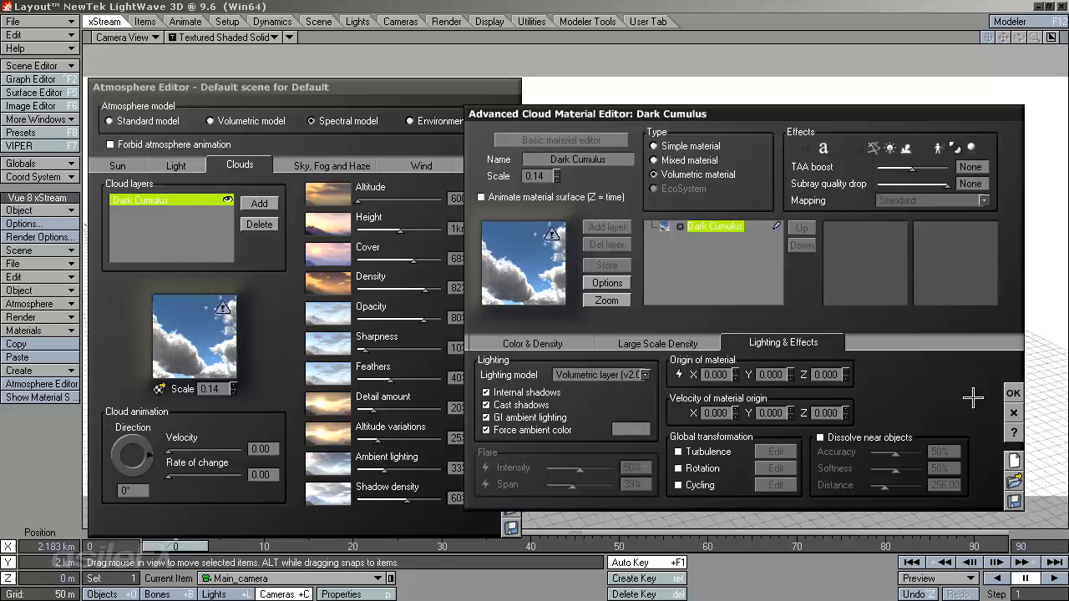
left_click(1013, 393)
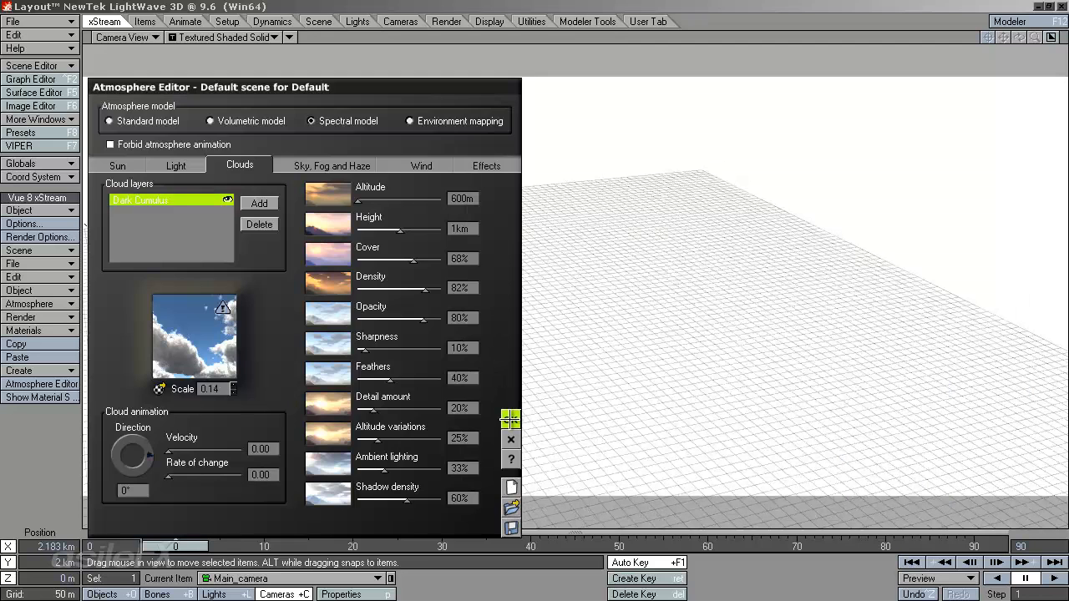
left_click(510, 420)
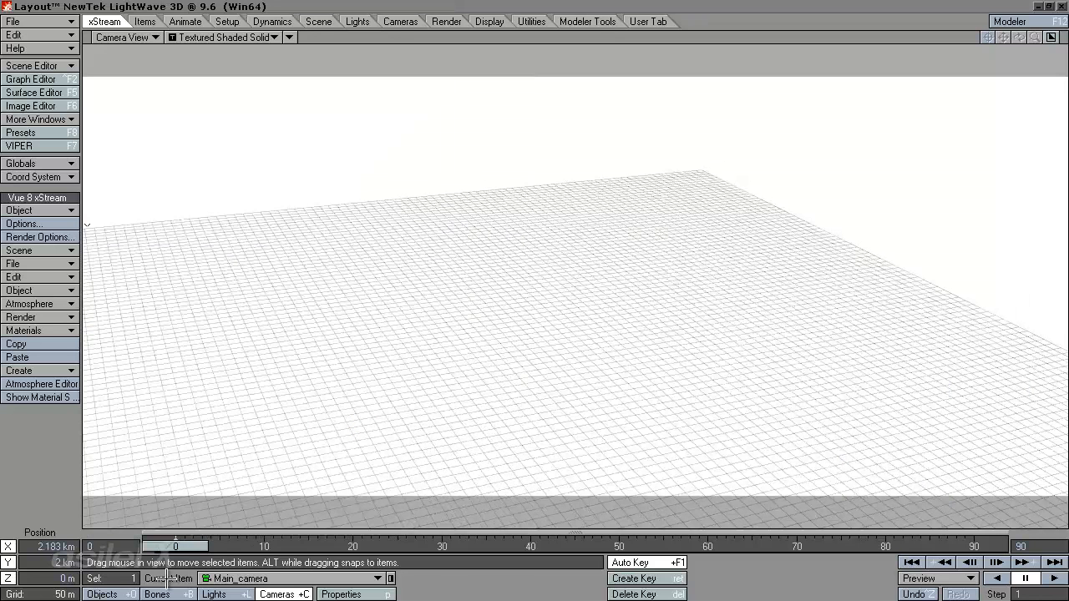
Select the Brown:Layer2 terrain object, bring its mesh back into the camera view and render the frame.
left_click(102, 594)
key("h")
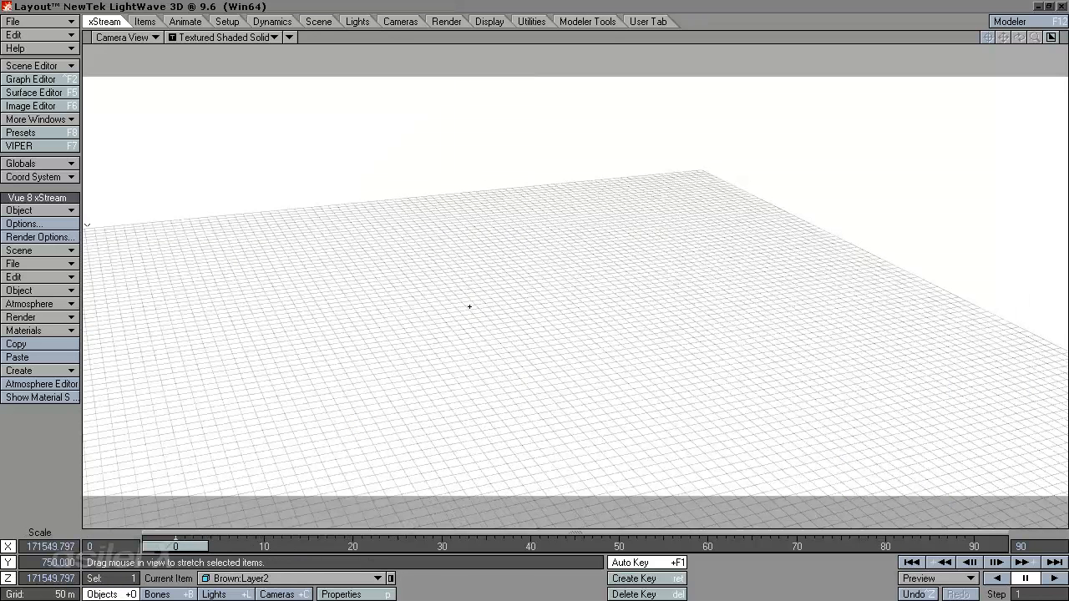
left_click(474, 258, "ctrl+shift")
mouse_move(484, 228)
left_click(601, 228)
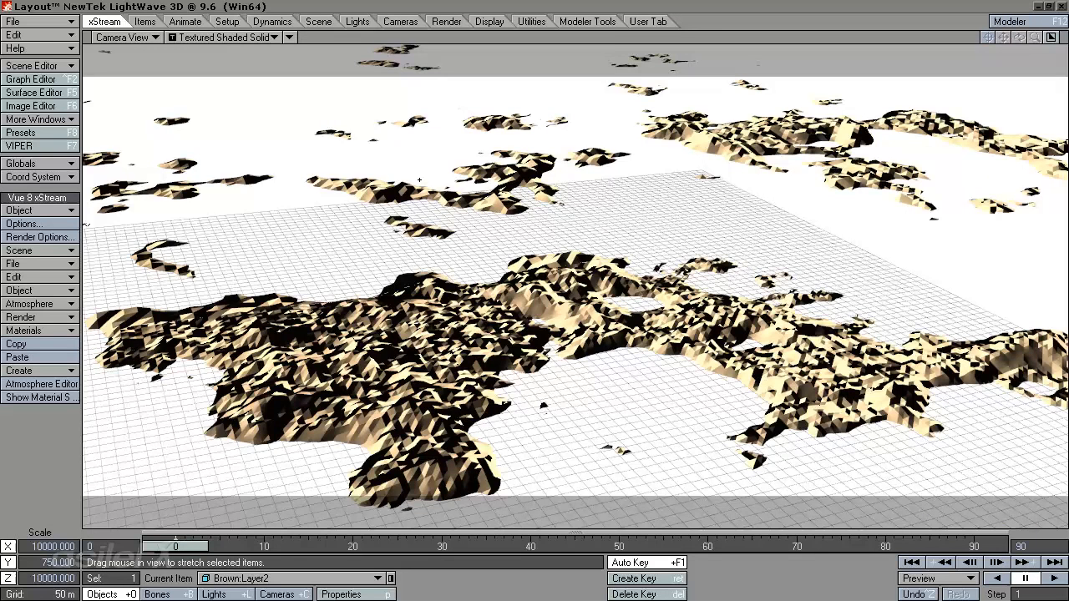
key("F9")
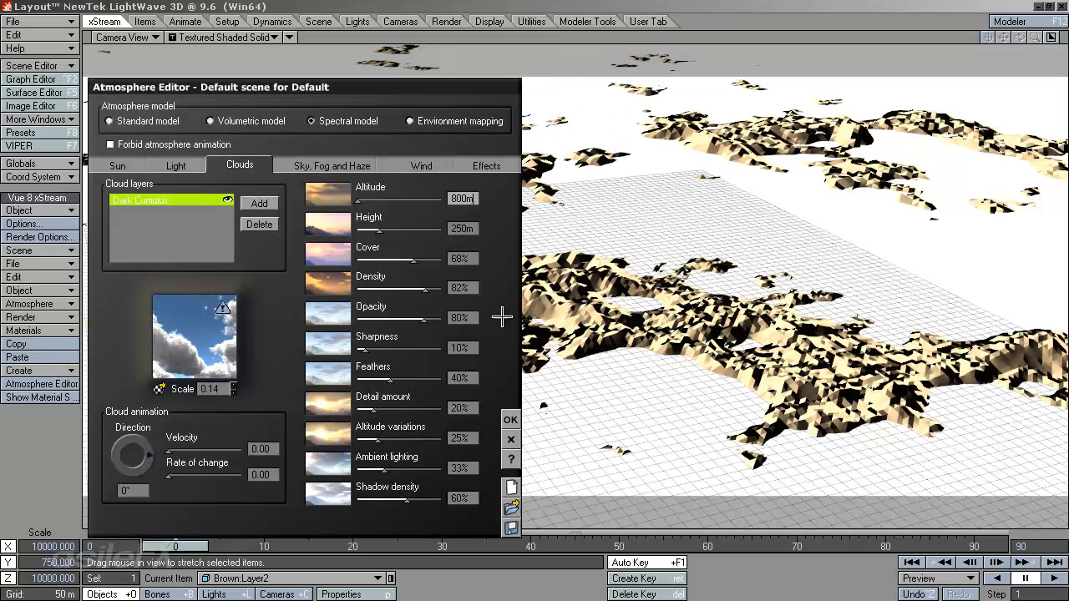
Apply an altitude of 800 m and a height of 250 m to the Dark Cumulus layer, and render the frame.
left_click(476, 228)
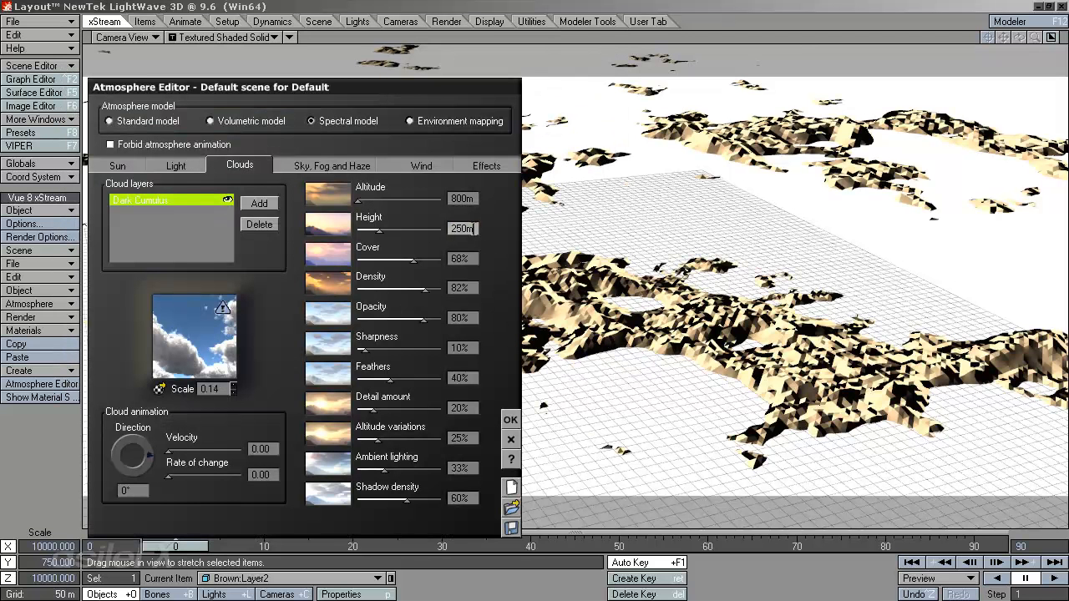
left_click(510, 419)
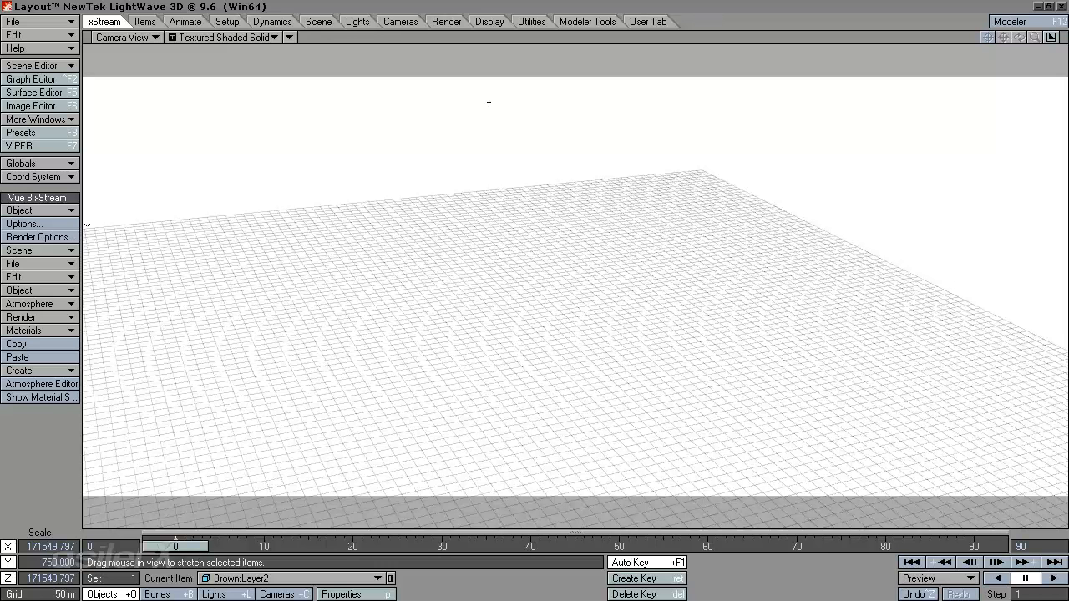
key("F9")
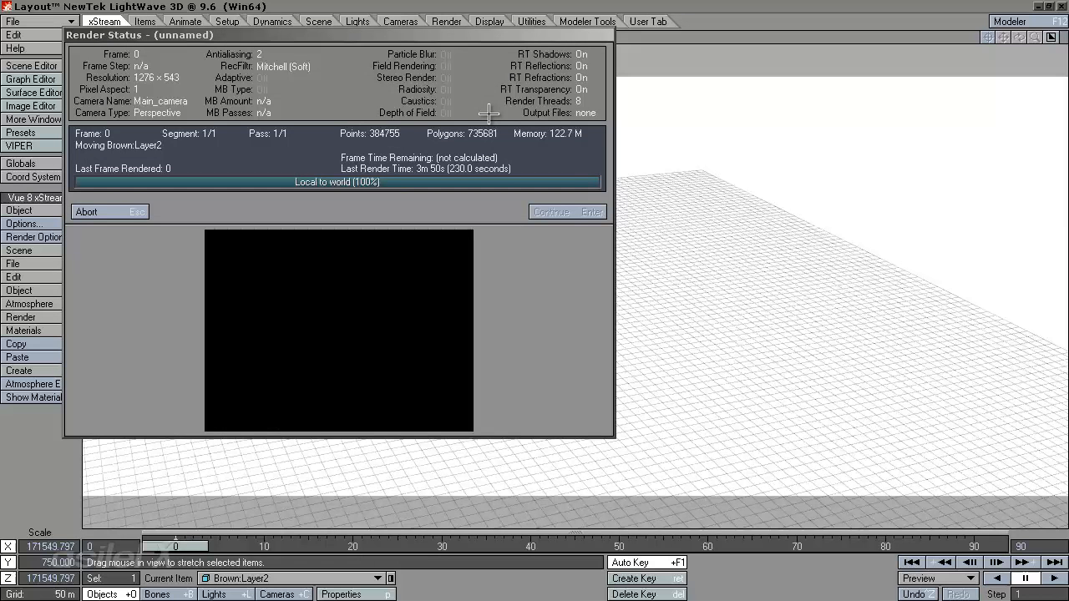
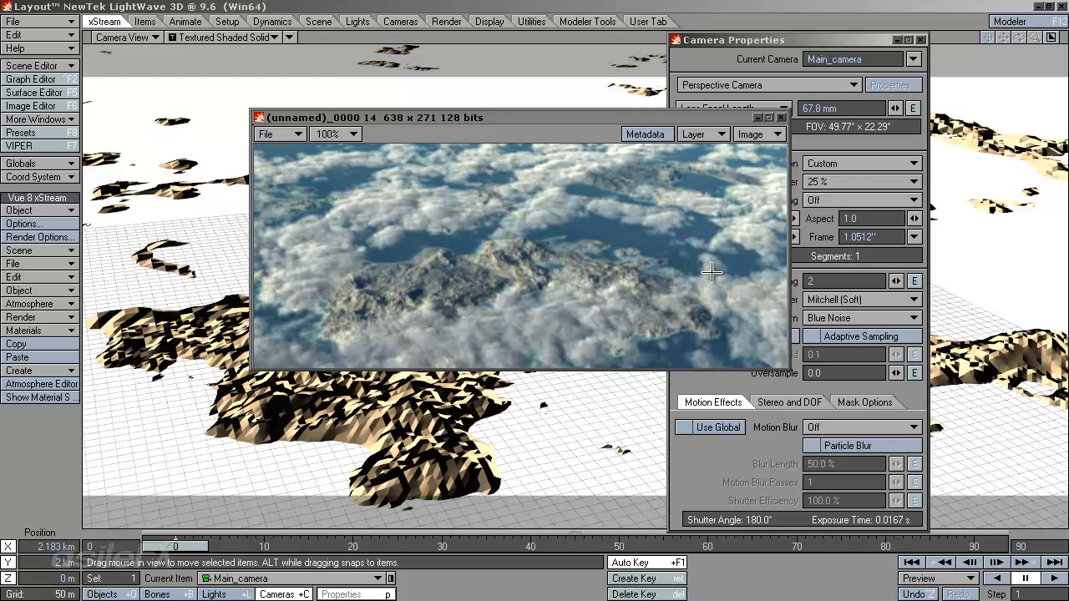
Close the render and camera properties windows, and save the Vue scene under the name InfiniteTerrainwith clouds.
left_click(778, 117)
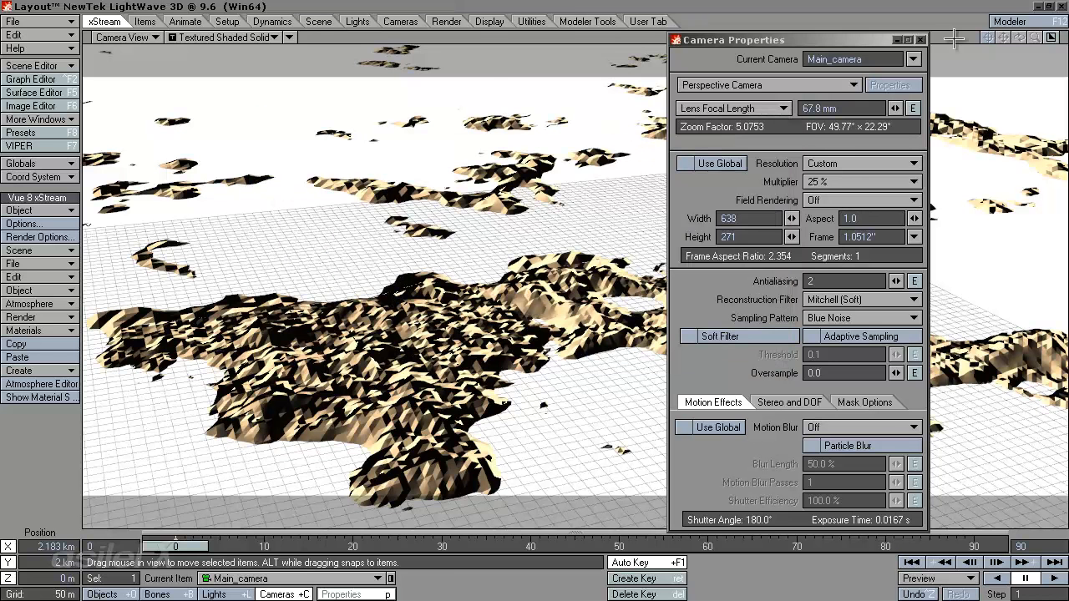
left_click(922, 39)
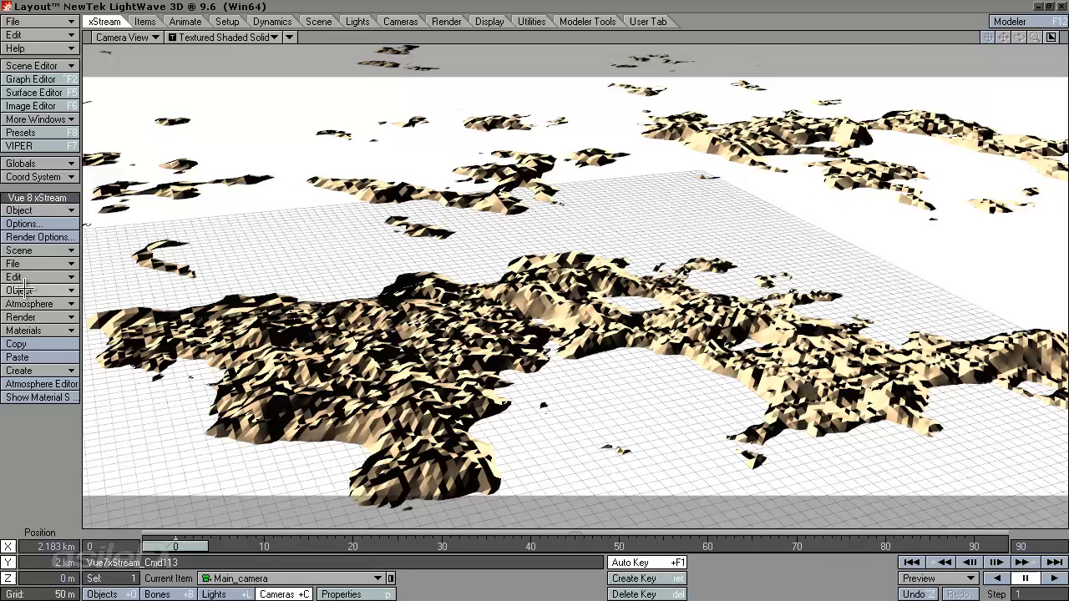
left_click(33, 250)
left_click(40, 400)
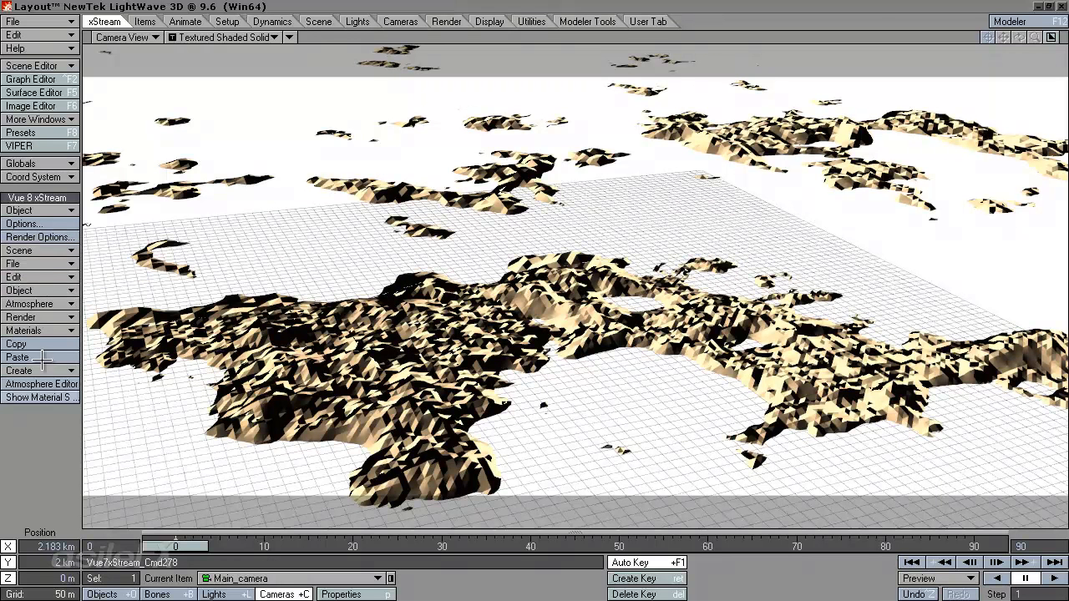
left_click(43, 263)
left_click(90, 274)
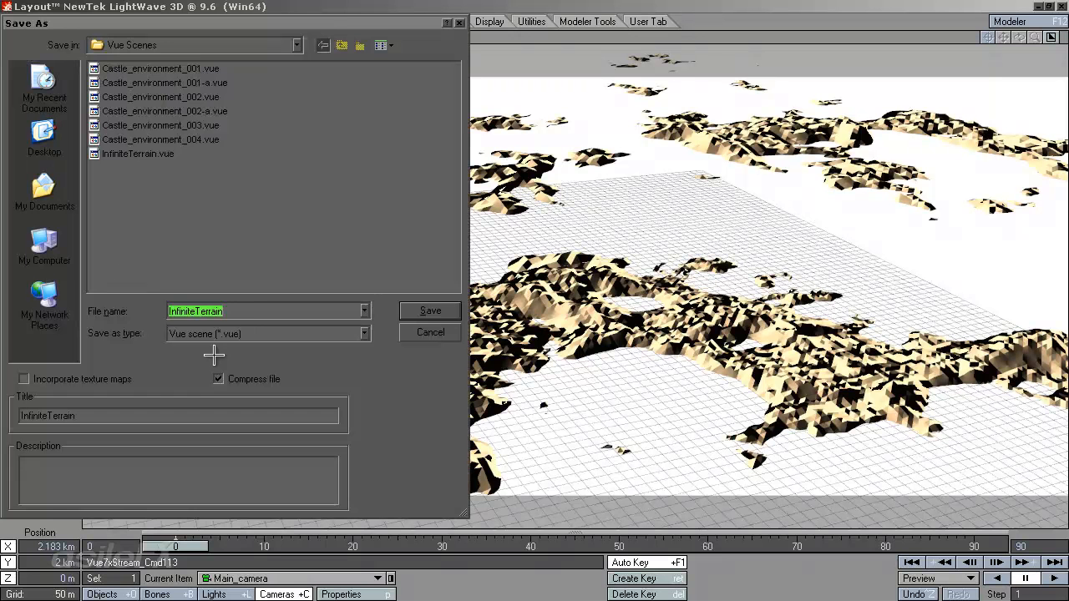
left_click(257, 313)
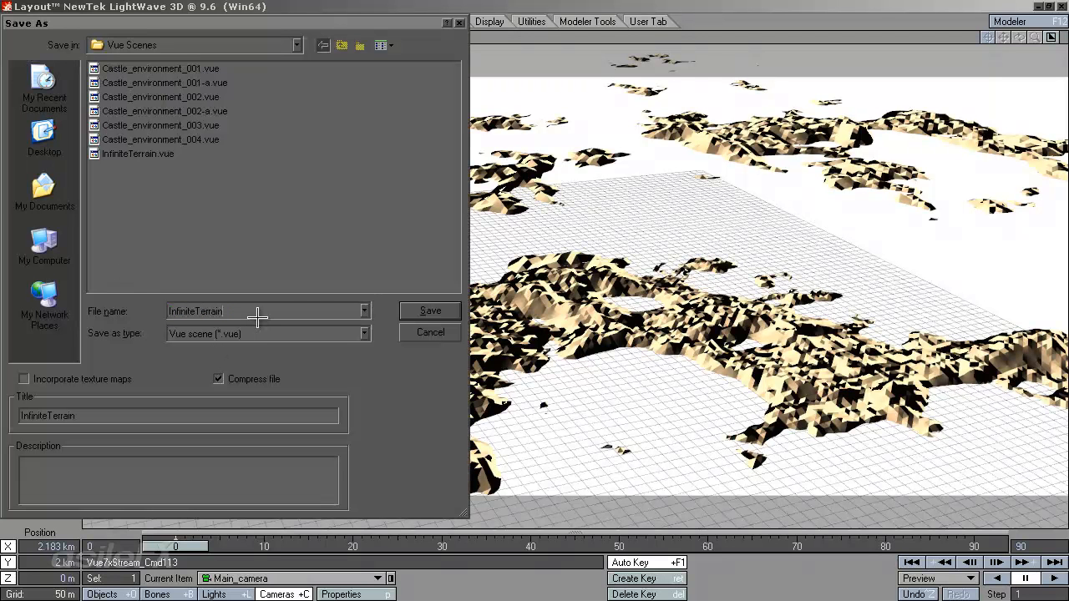
type("with clouds")
left_click_drag(318, 310, 57, 306)
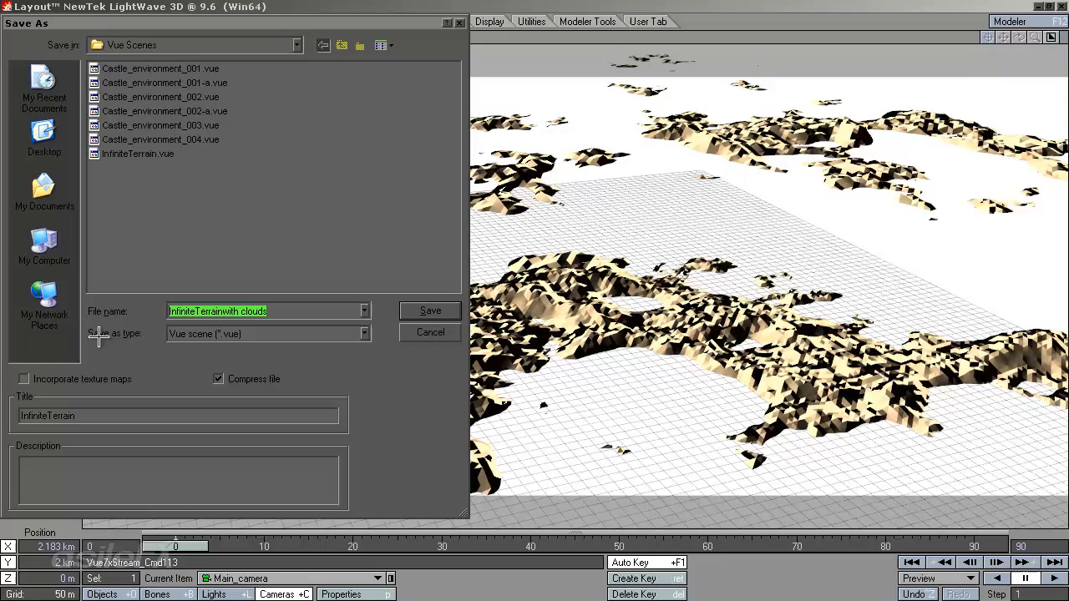
left_click(426, 312)
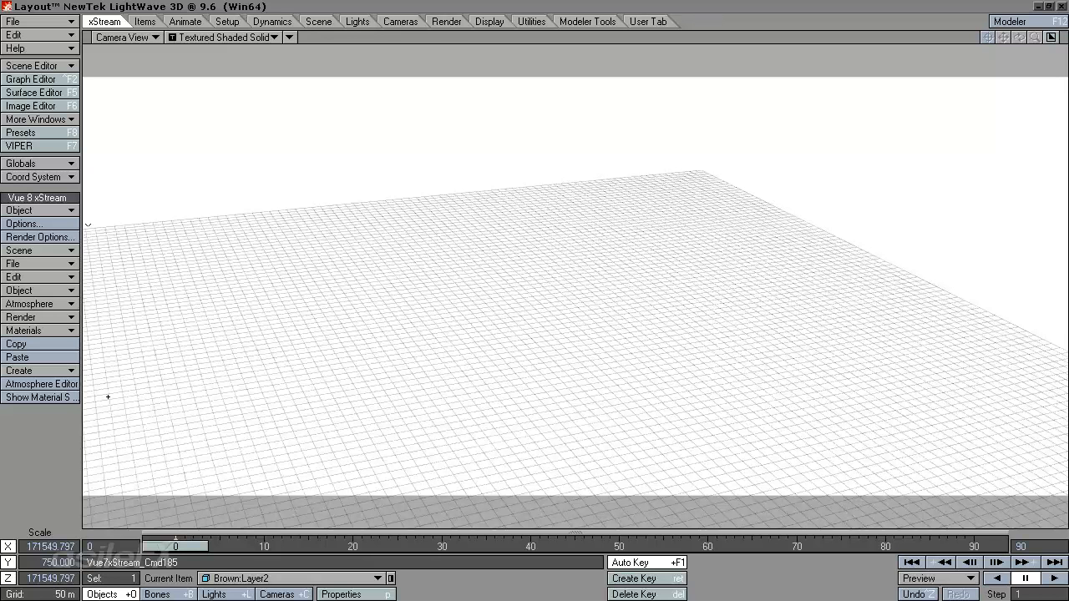
Compare the atmosphere's volumetric sunlight and cloud shadow options, and choose Projected shadows on clouds in the sky, fog and haze global settings.
left_click(41, 383)
left_click(359, 165)
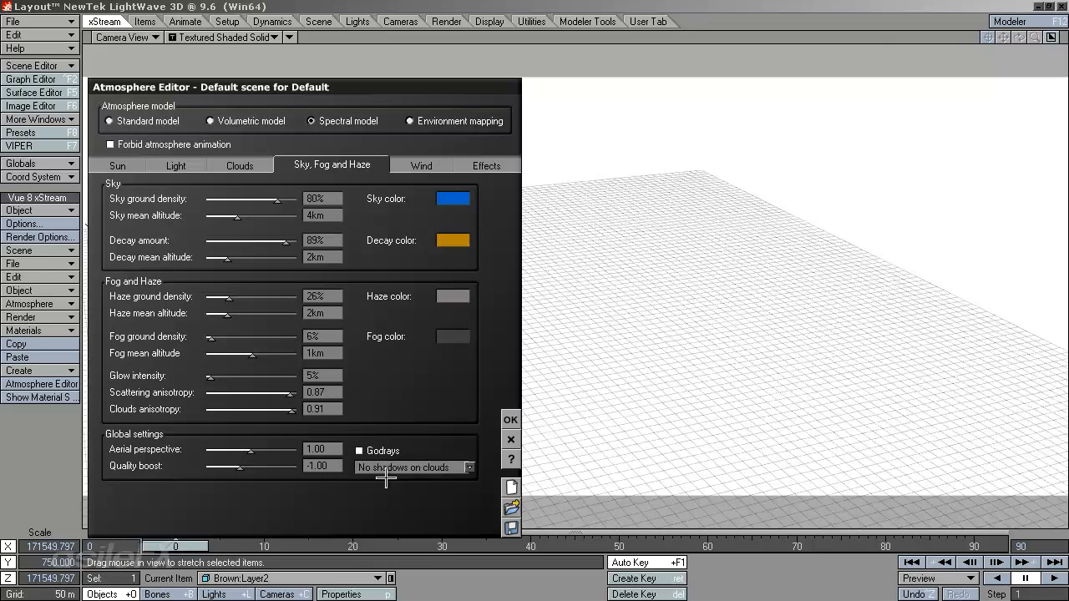
left_click(421, 467)
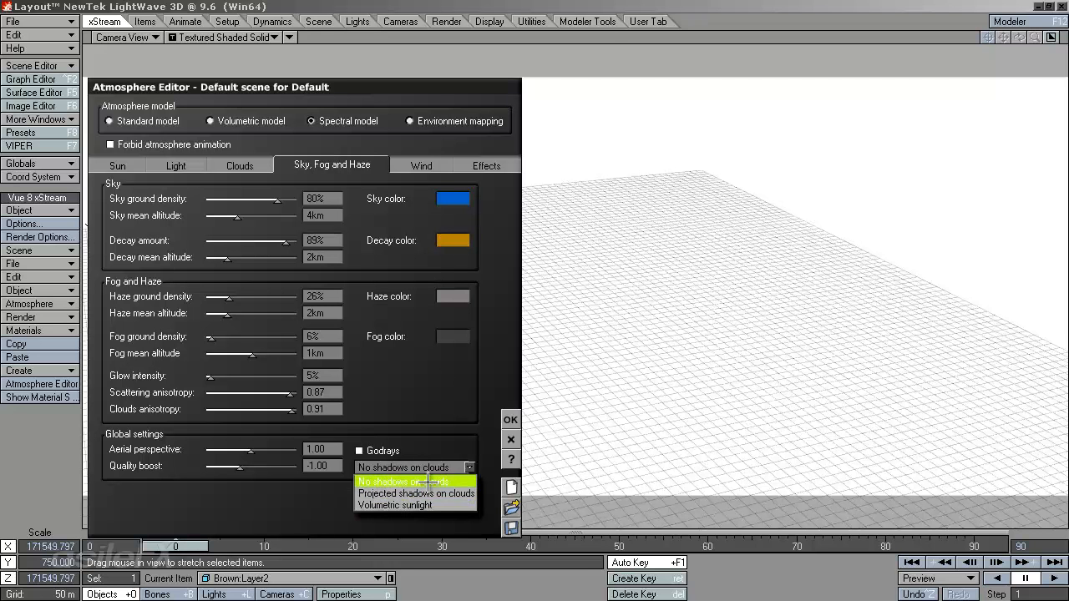
left_click(466, 493)
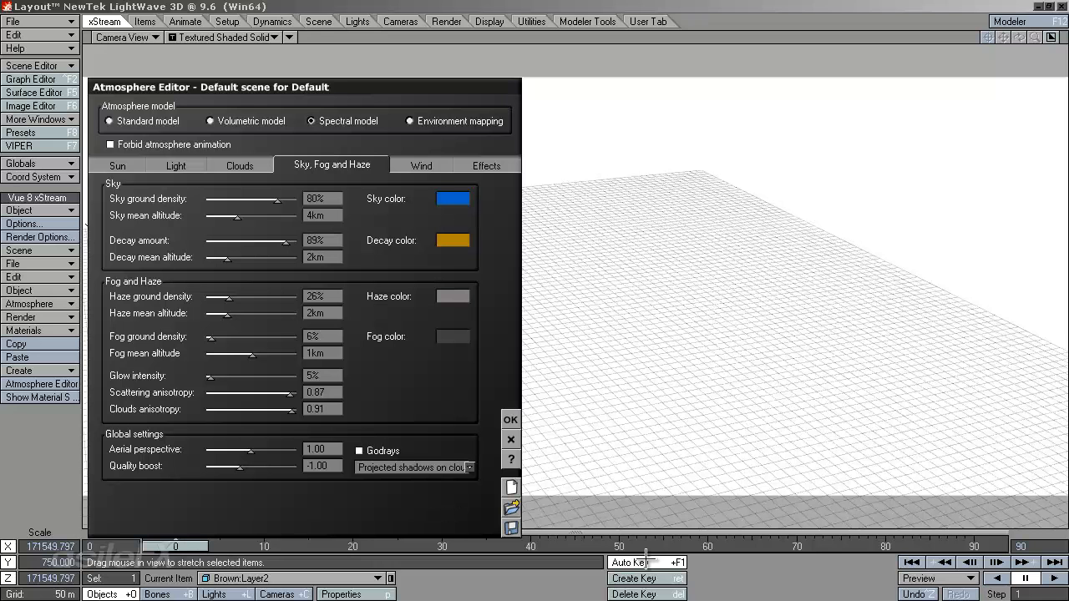
left_click(456, 467)
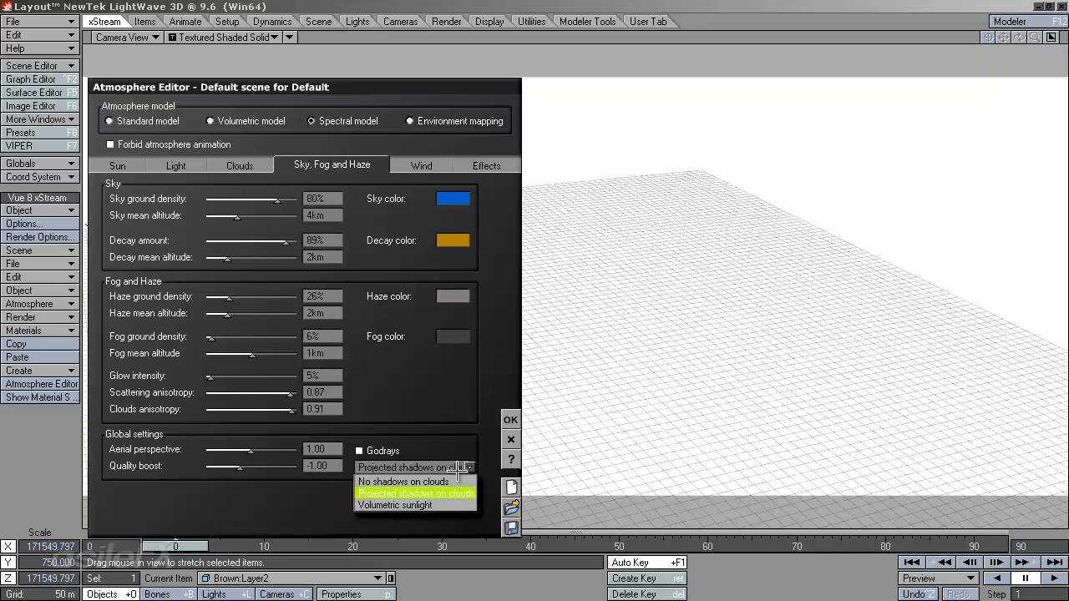
left_click(427, 505)
left_click(403, 468)
left_click(434, 494)
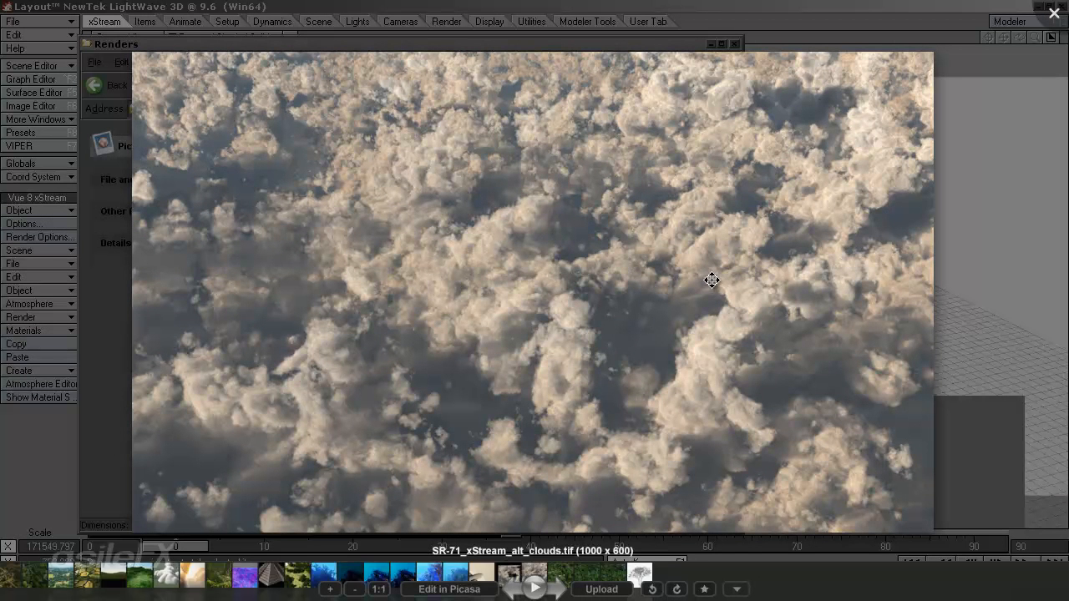
Examine the cloud shadows in the SR-71_xStream_alt_clouds.tif render, and put the image viewer and Renders folder away.
right_click(479, 269)
left_click(650, 215)
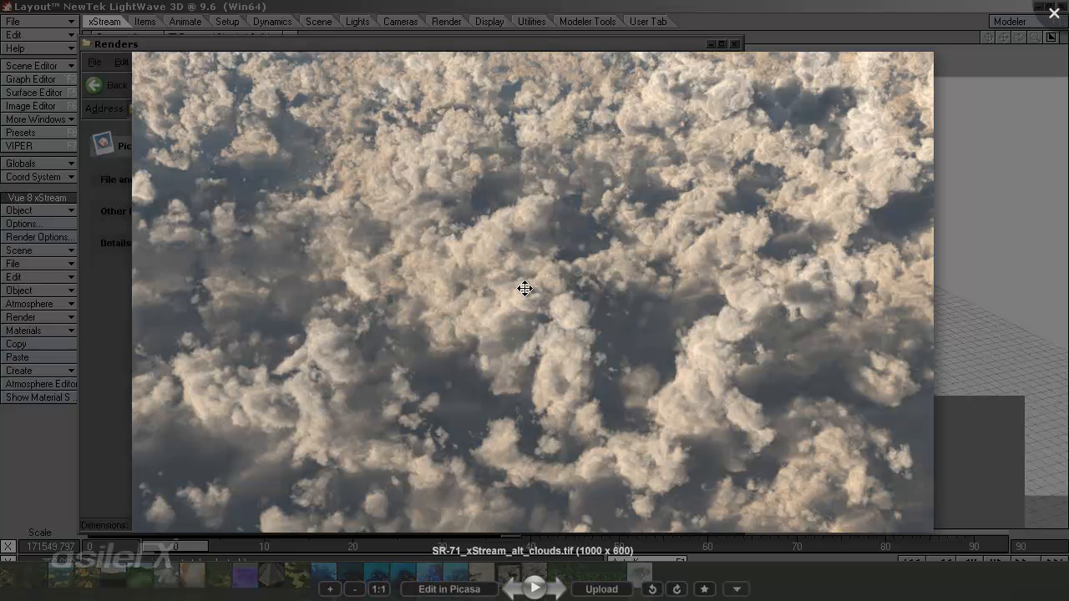
left_click(1053, 15)
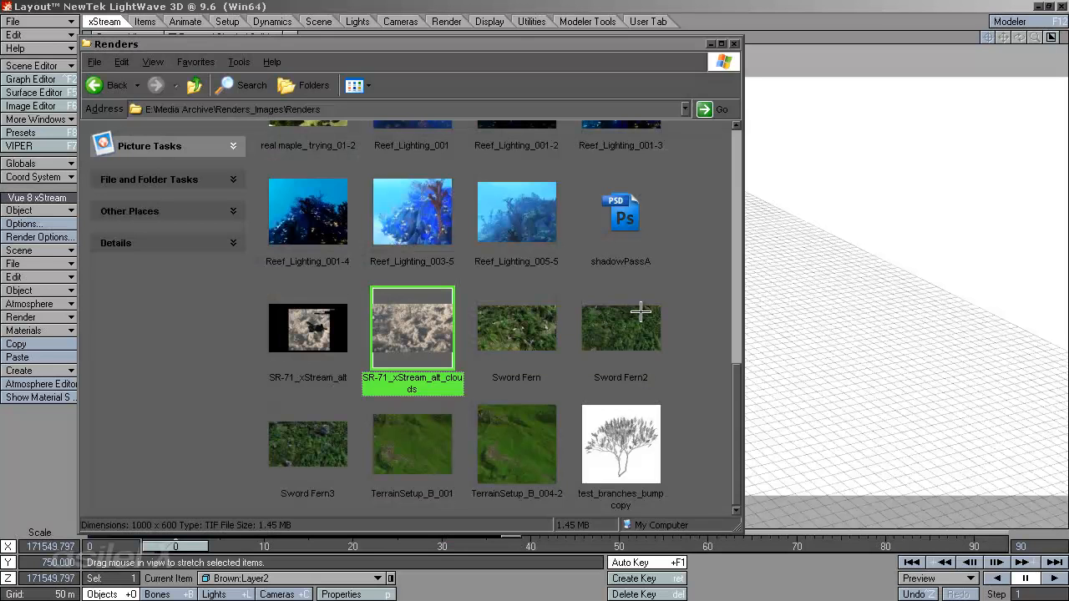
left_click(710, 44)
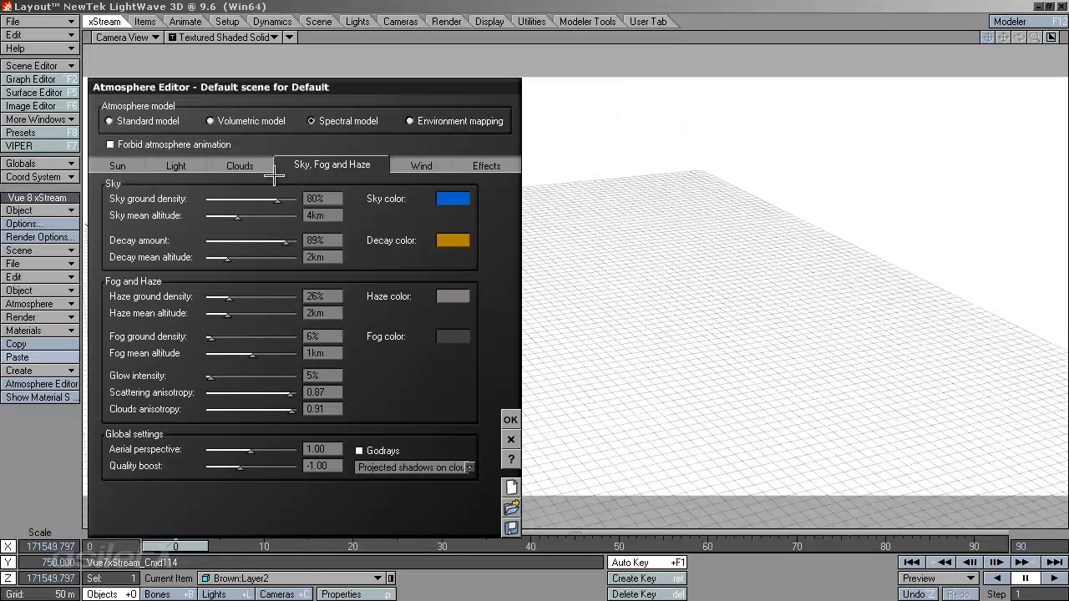
Add a second cloud layer using the Thick Cumulus Layer material from the Spectral 2 collection.
left_click(249, 163)
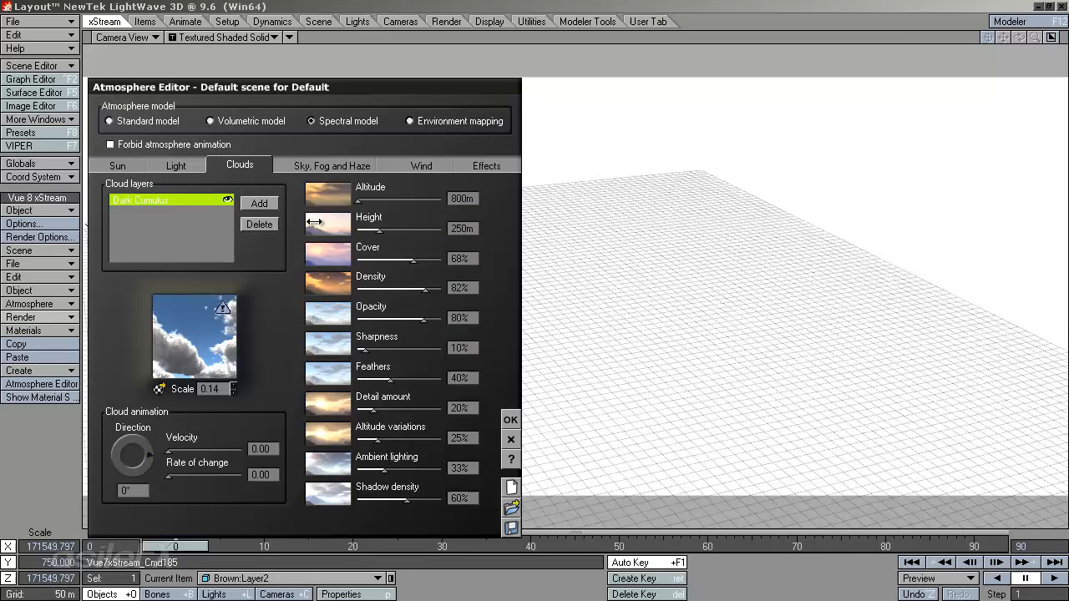
left_click(258, 203)
left_click(462, 258)
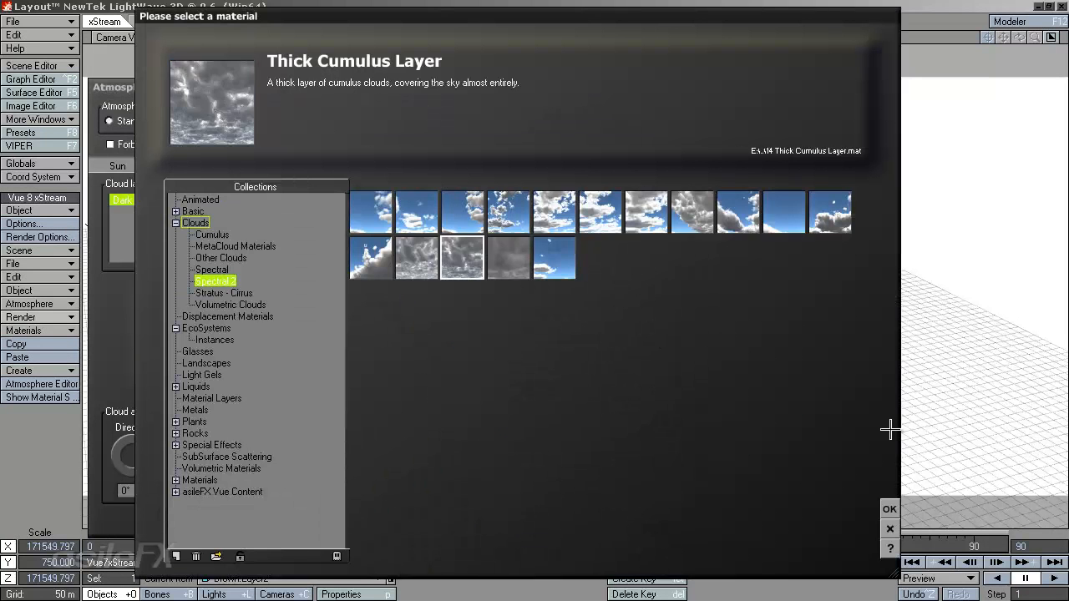
left_click(889, 509)
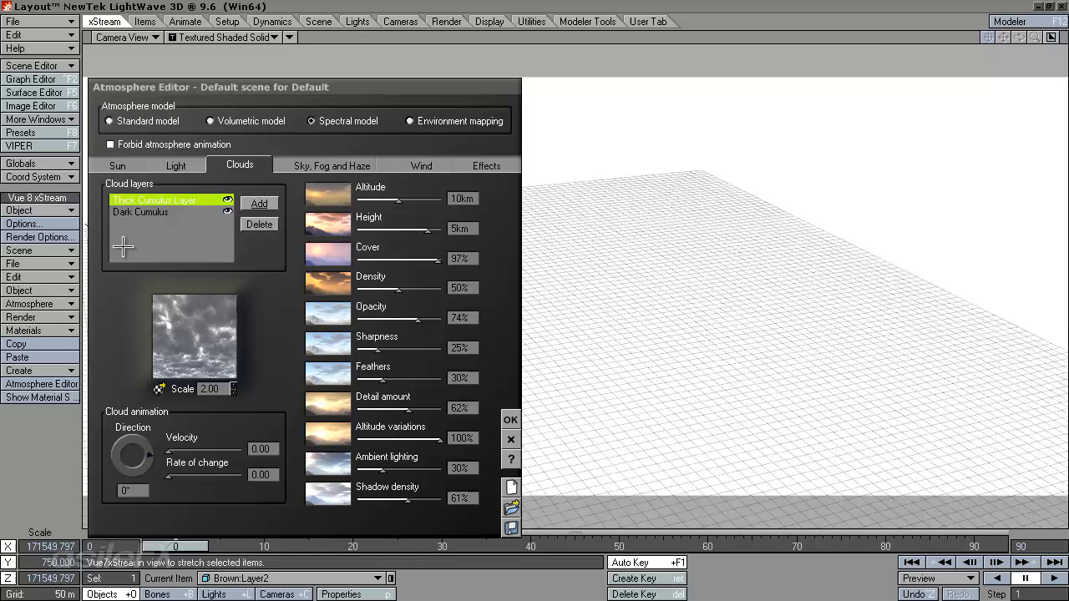
Raise the Dark Cumulus layer's altitude to 100 km and switch off the visibility of both cloud layers.
left_click(158, 212)
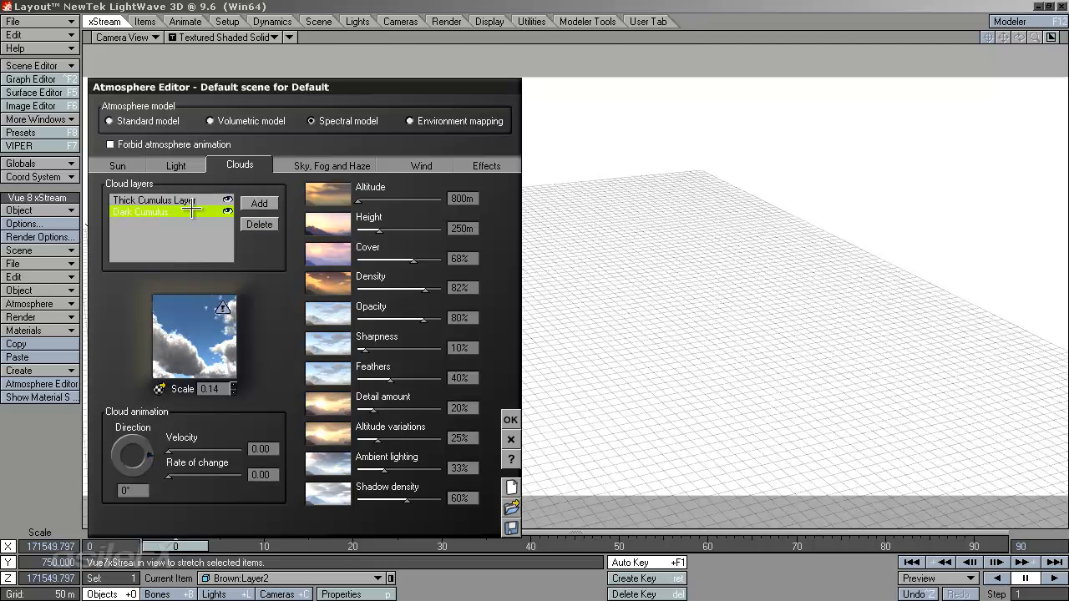
left_click_drag(359, 201, 437, 360)
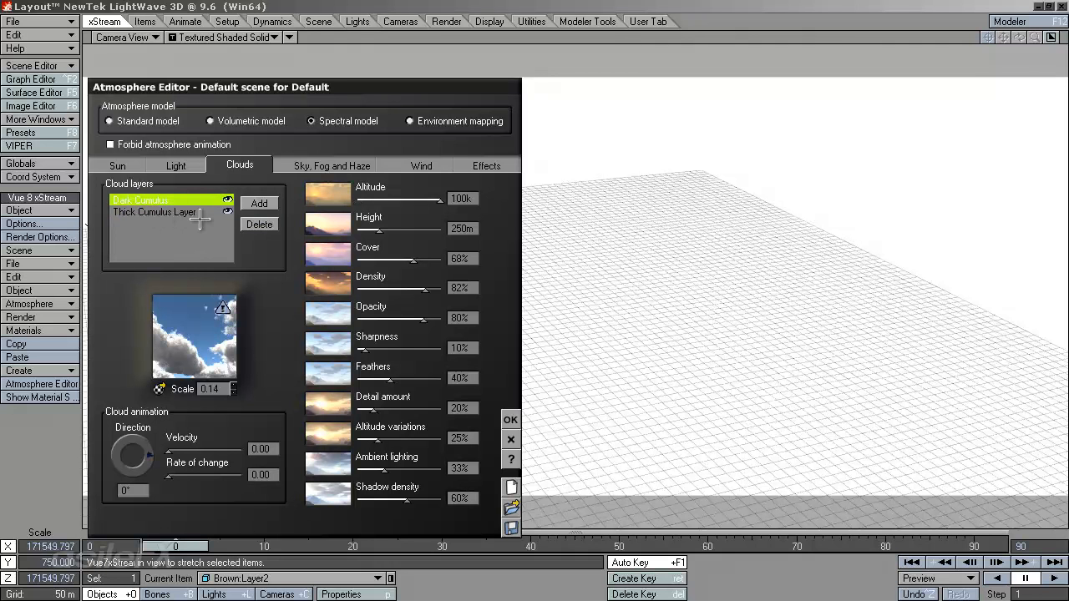
left_click(227, 212)
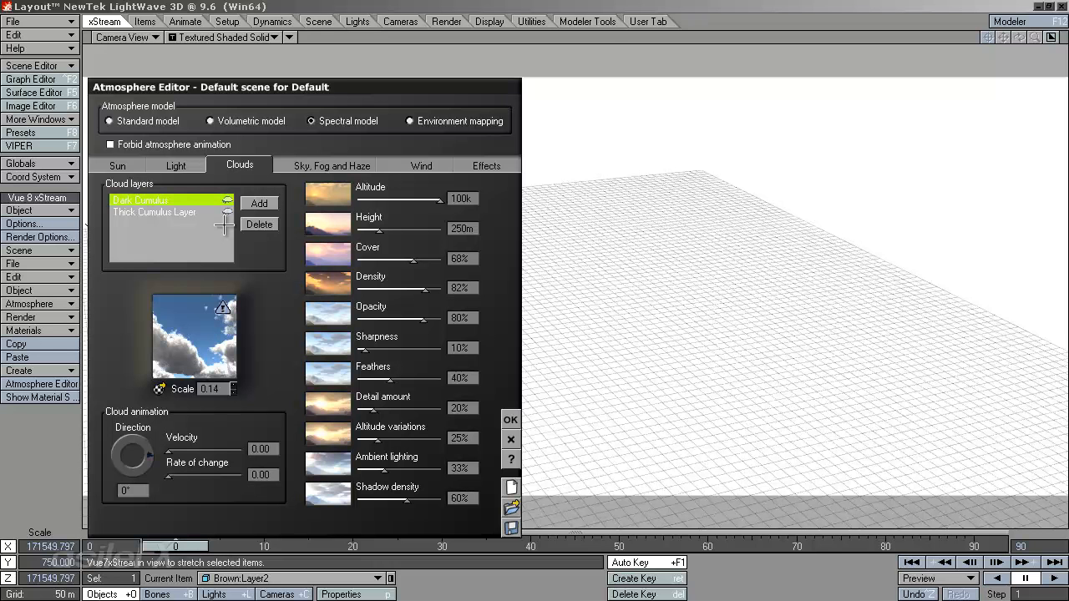
left_click(334, 164)
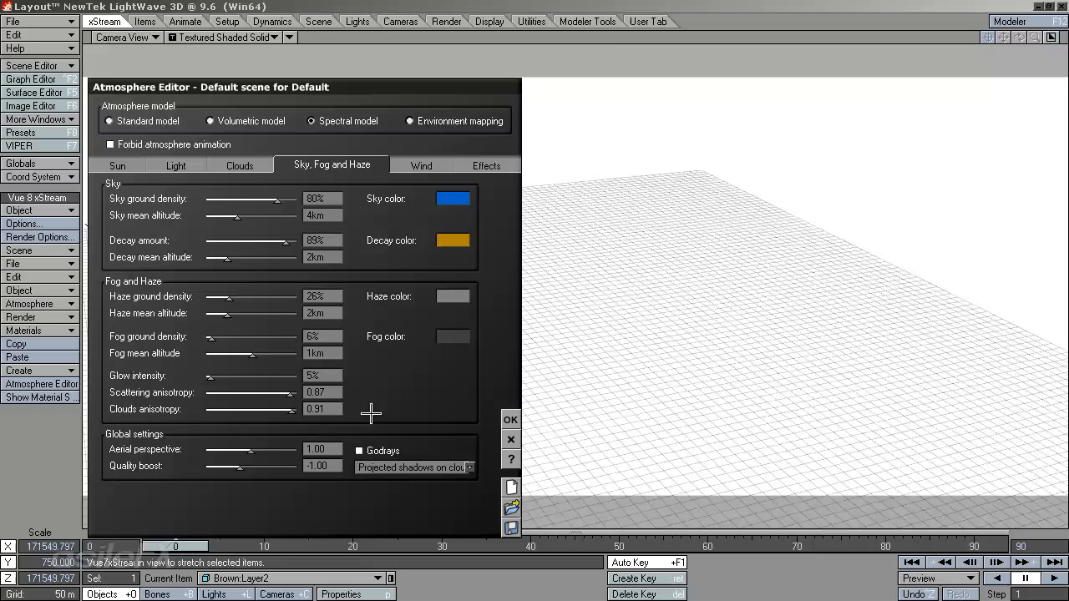
left_click(246, 166)
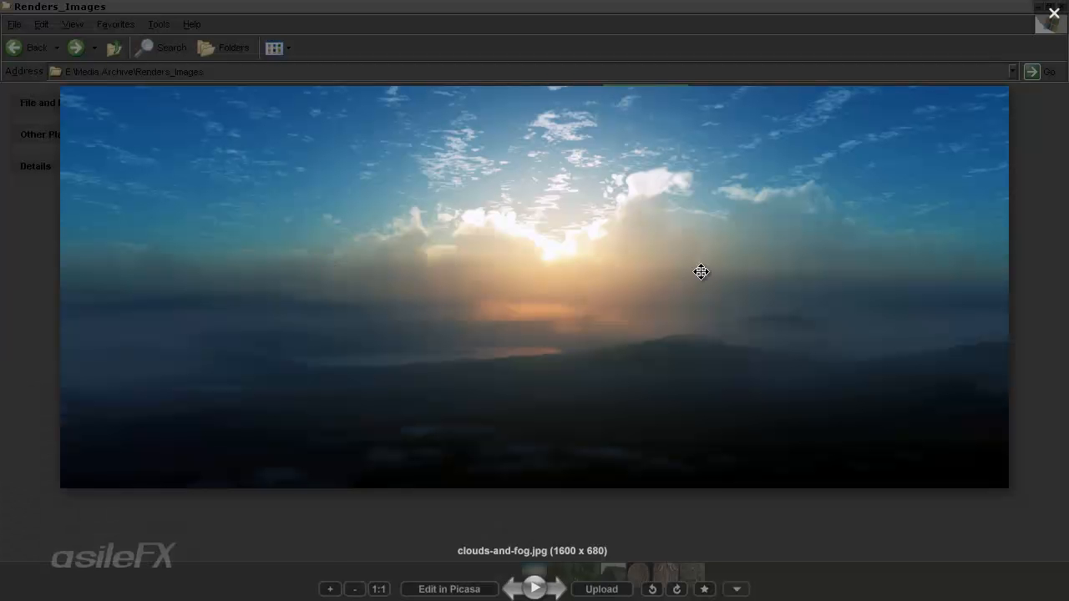
Examine the clouds, fog and sunlight in the clouds-and-fog.jpg reference render at different magnifications.
scroll(794, 343, "up", 1)
scroll(794, 343, "up", 2)
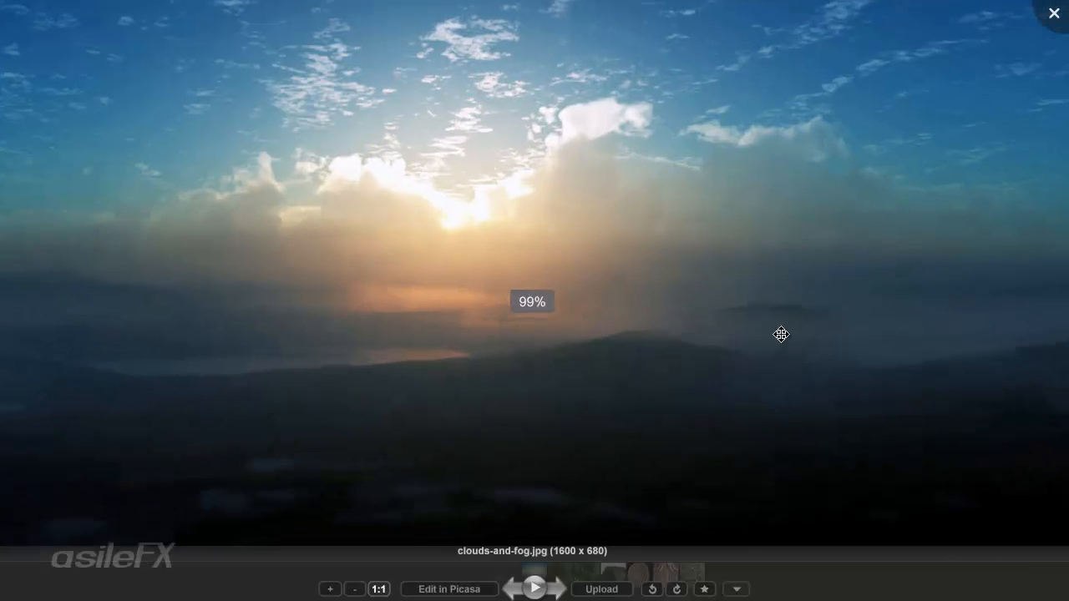
left_click_drag(678, 289, 766, 306)
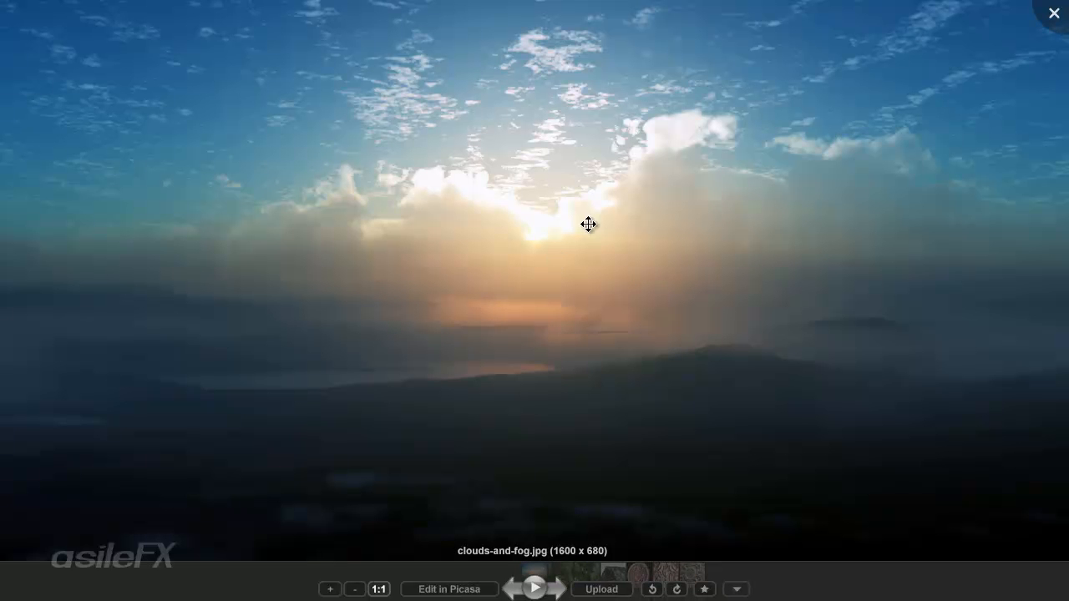
scroll(716, 282, "down", 3)
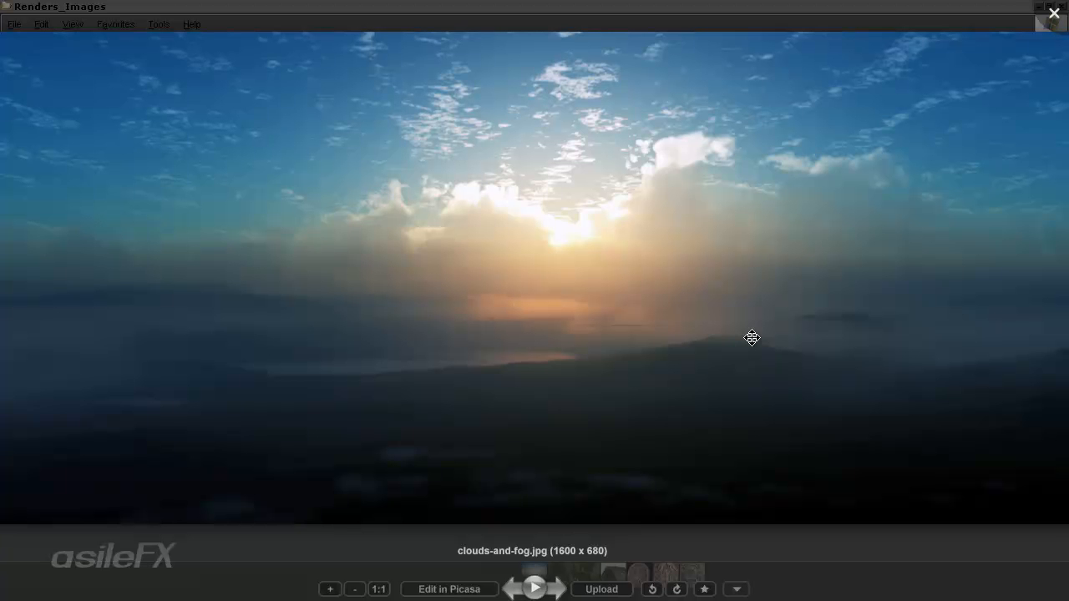
scroll(723, 329, "down", 2)
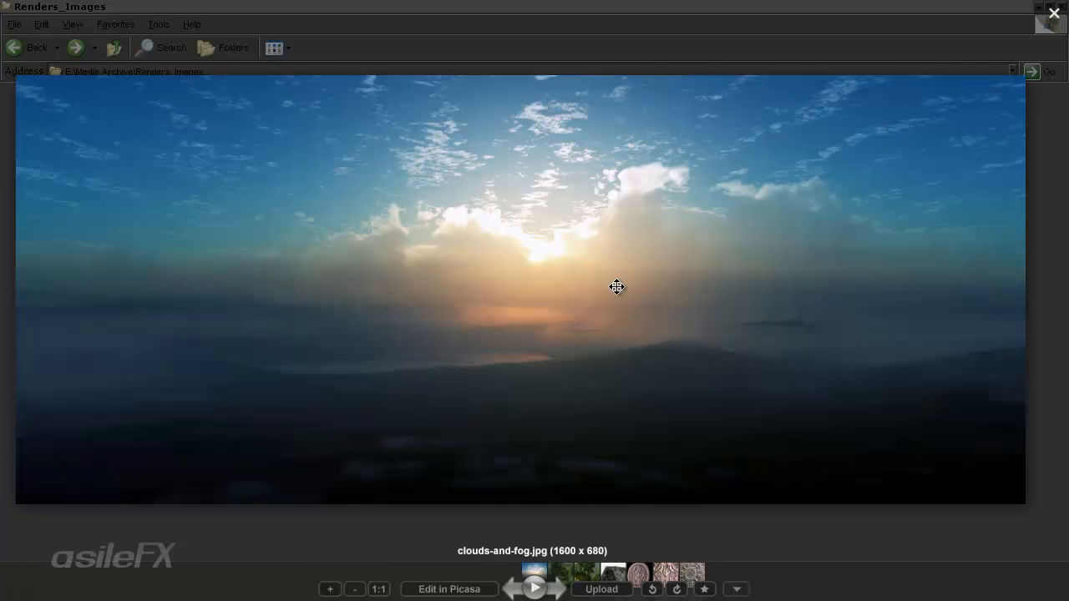
scroll(693, 338, "down", 3)
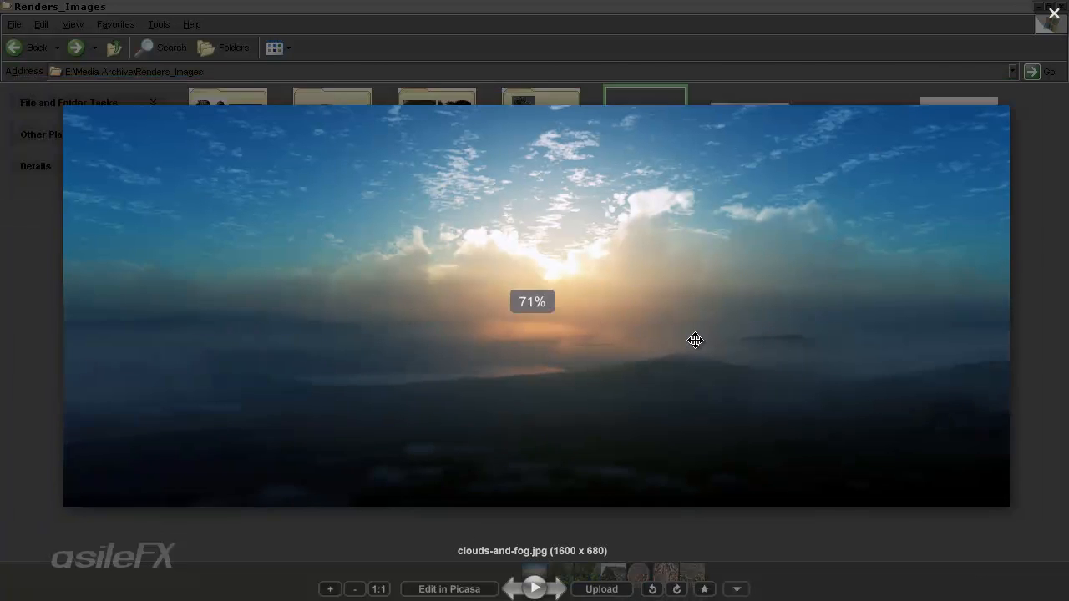
scroll(695, 340, "up", 3)
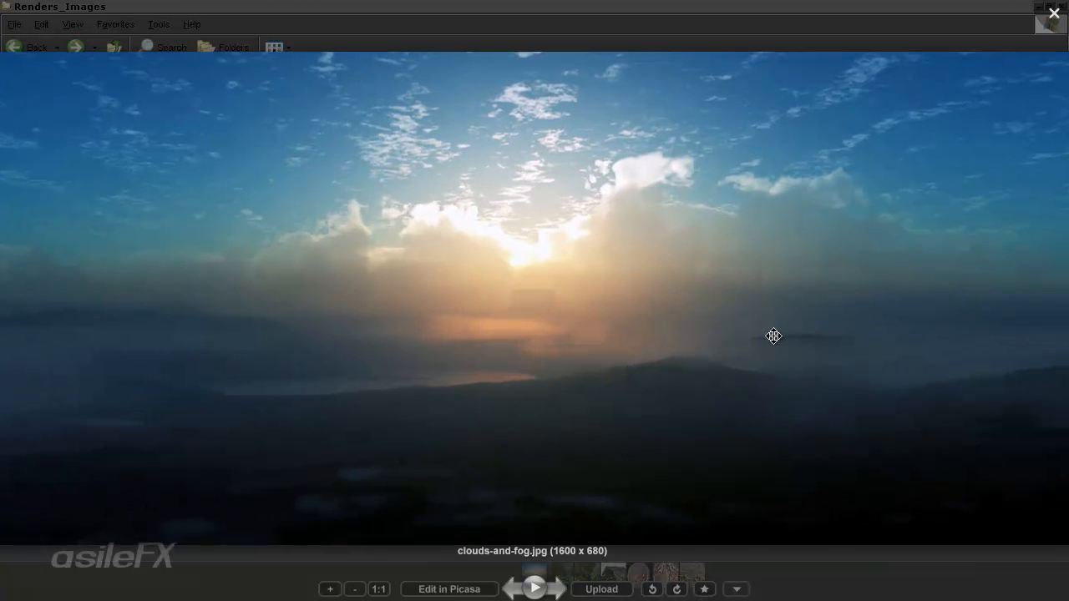